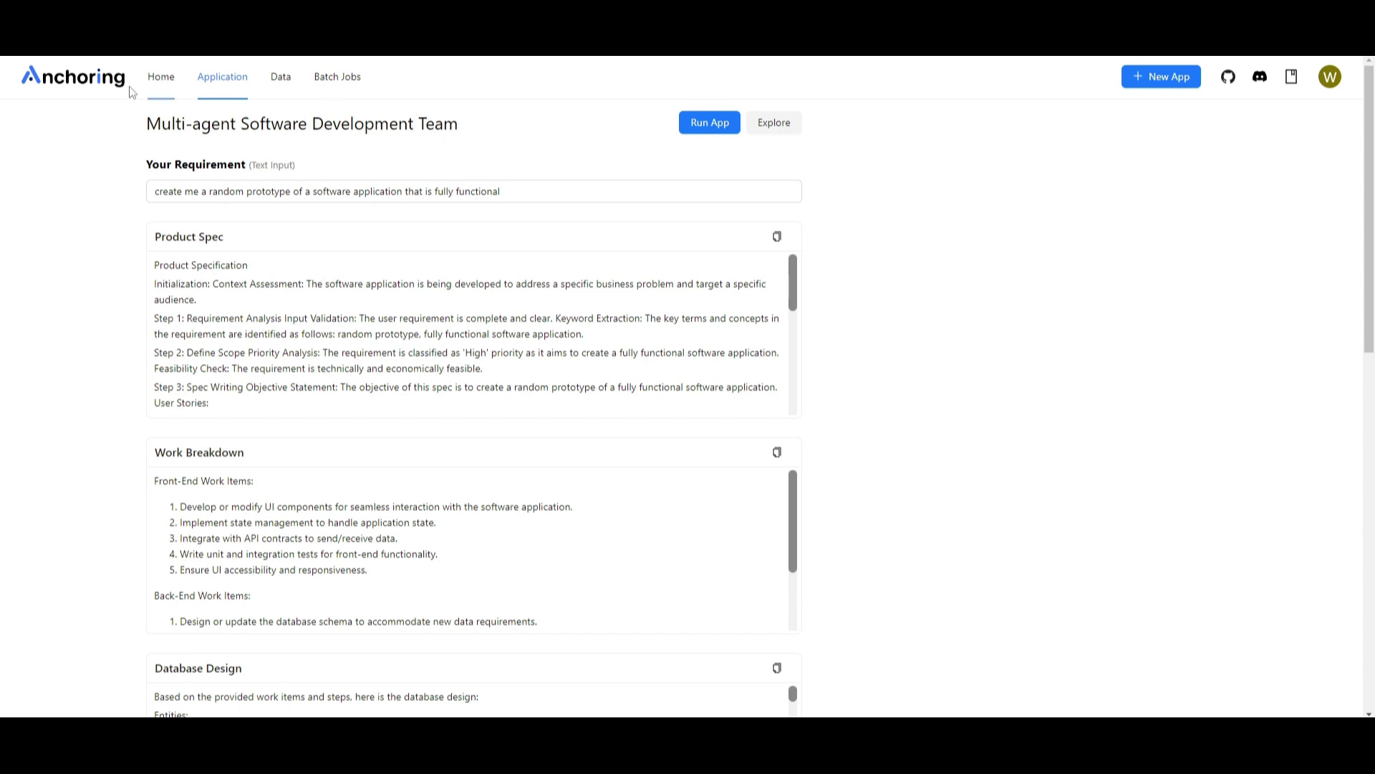
Step: Put focus in the Your Requirement field of the Multi-agent Software Development Team app
click(194, 191)
Step: Scroll down through the generated Product Spec, Work Breakdown and Database Design outputs
scroll(104, 210, down, 1)
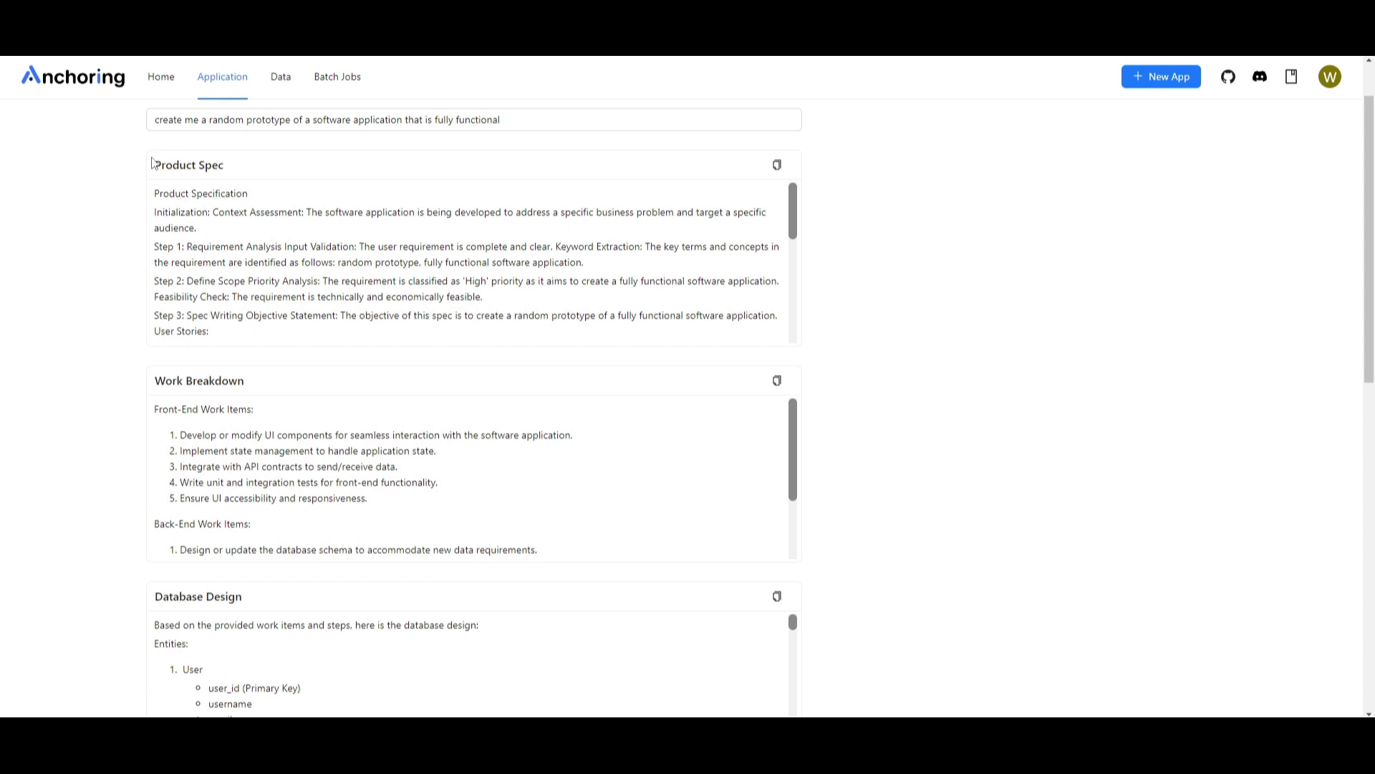
scroll(210, 238, down, 5)
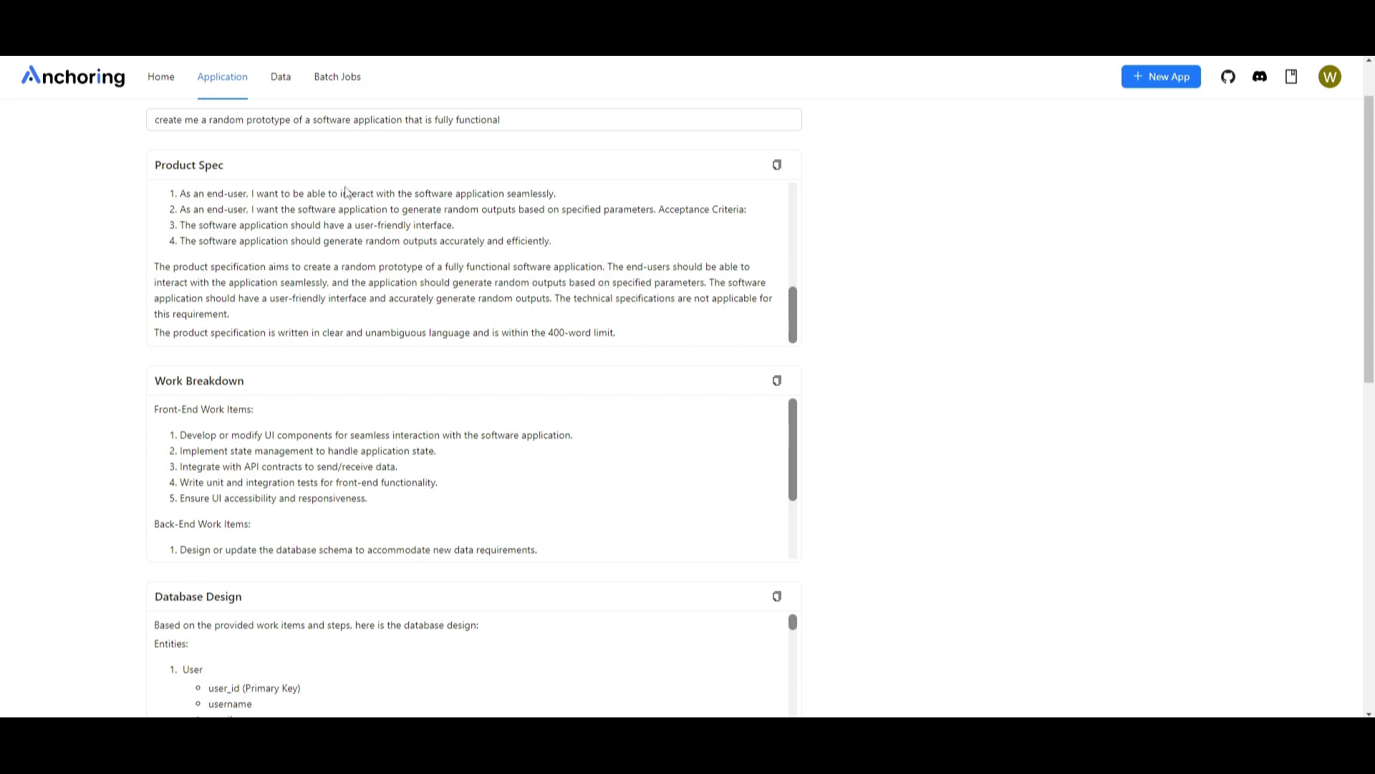
scroll(125, 251, down, 3)
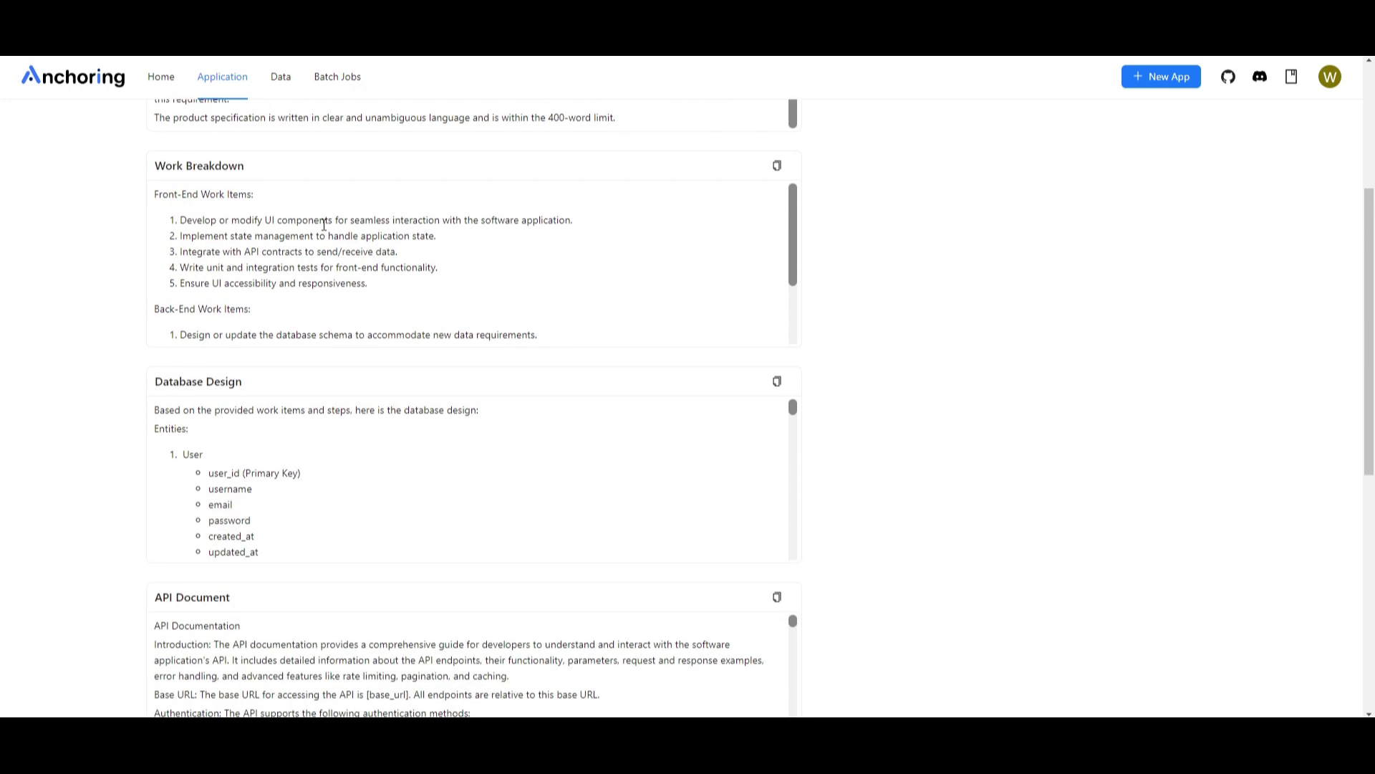
scroll(77, 307, down, 2)
scroll(270, 359, down, 3)
scroll(244, 358, down, 8)
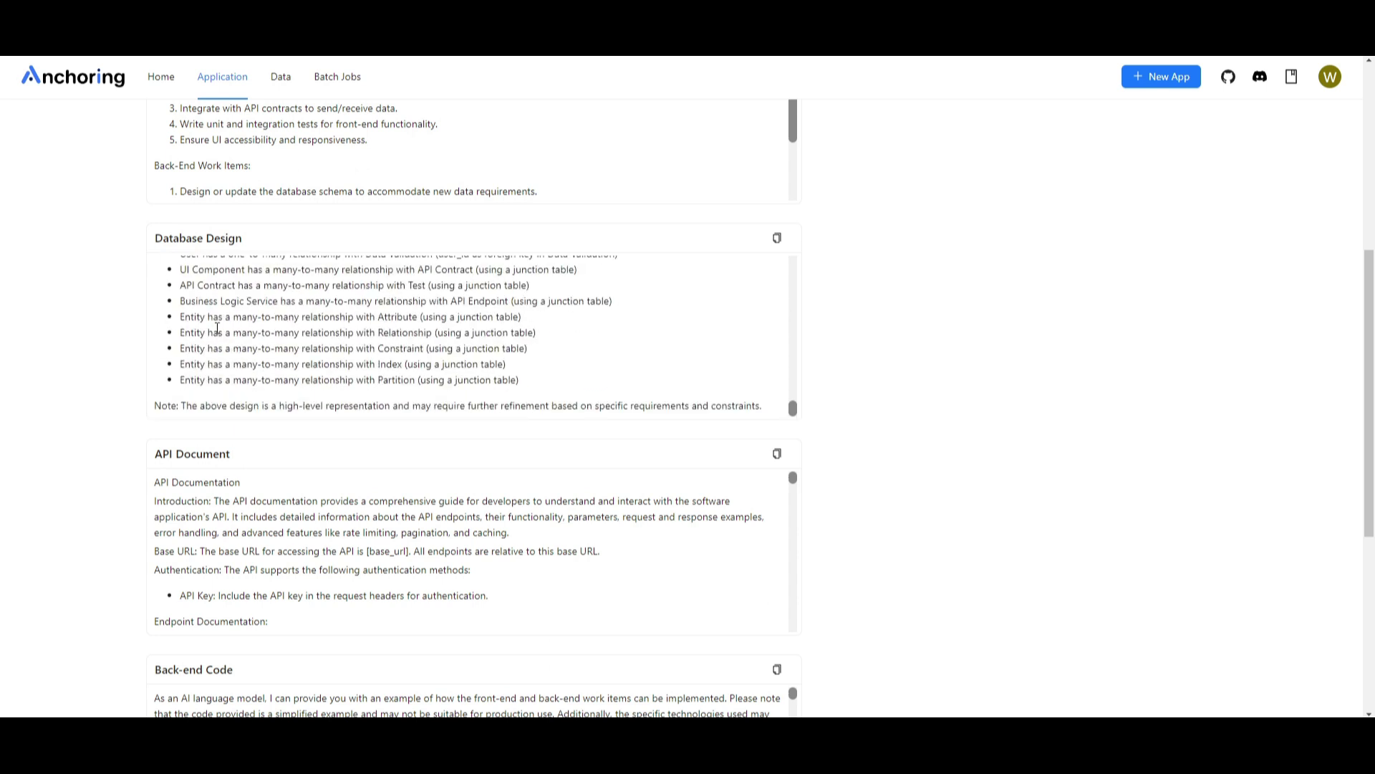
scroll(123, 304, down, 2)
scroll(193, 302, down, 3)
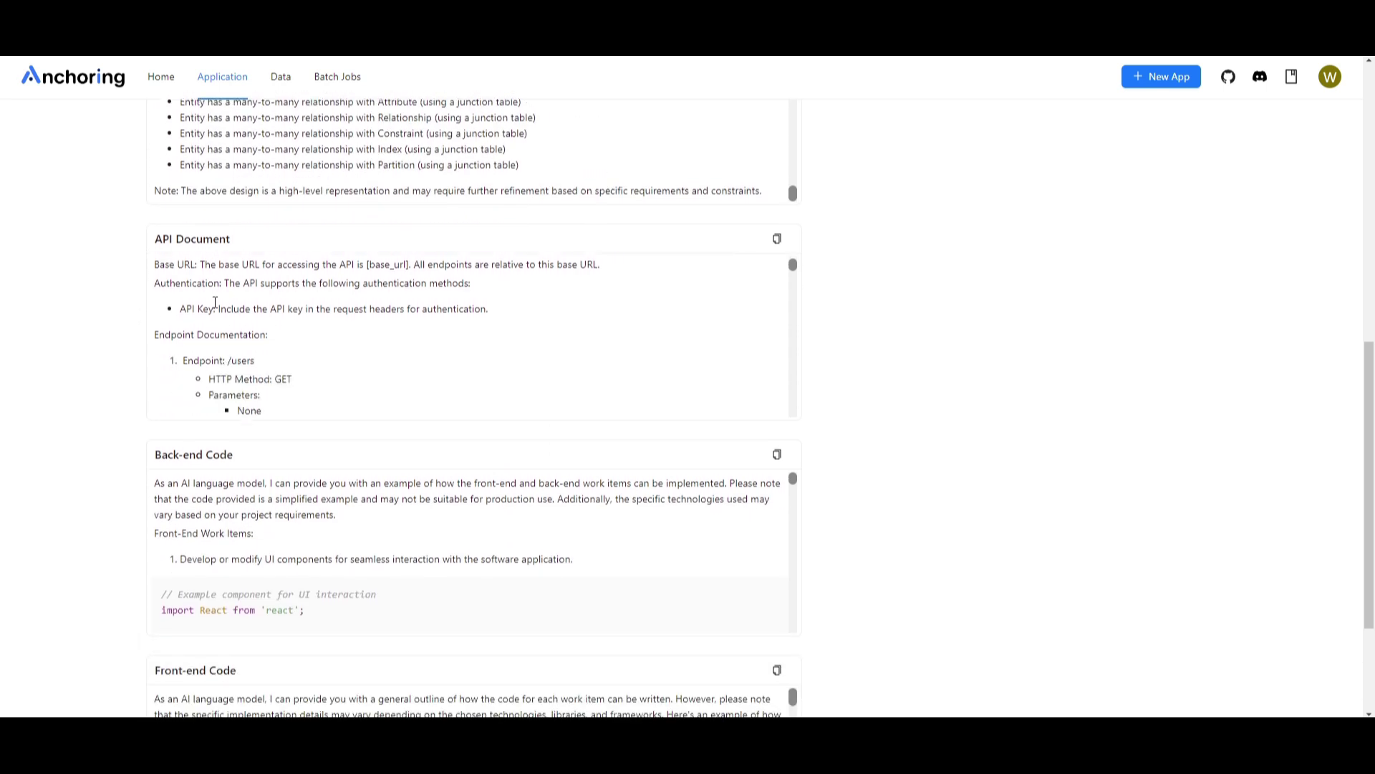
scroll(215, 302, down, 8)
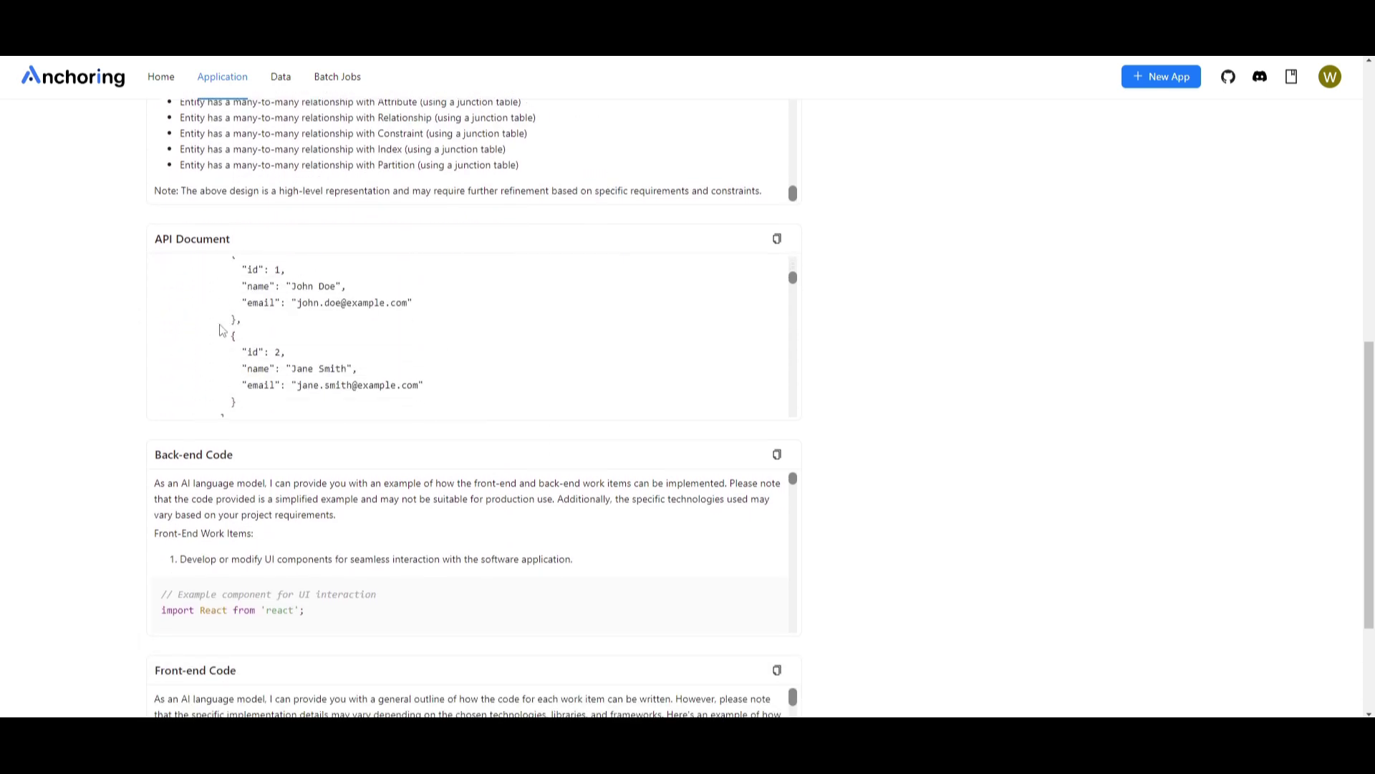
scroll(208, 301, down, 4)
scroll(98, 280, down, 3)
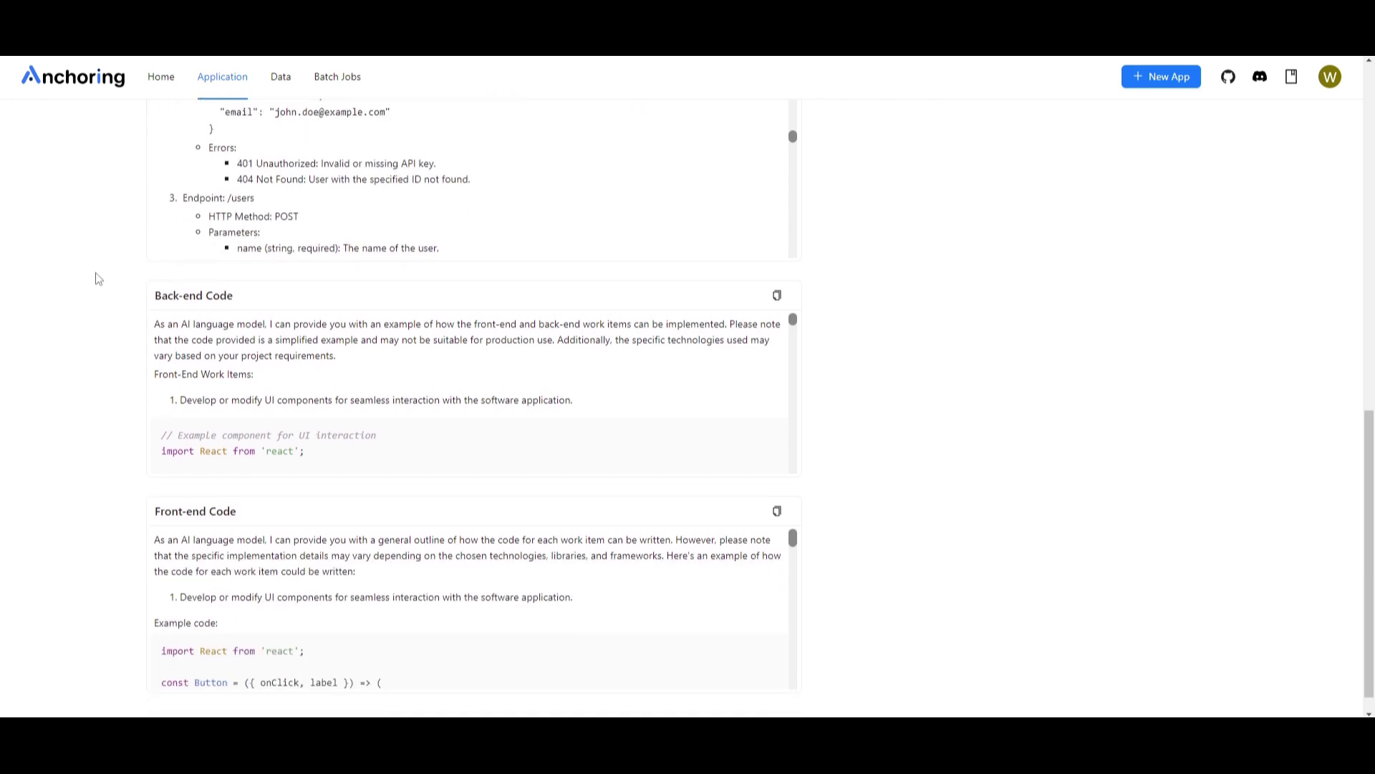
scroll(446, 345, down, 15)
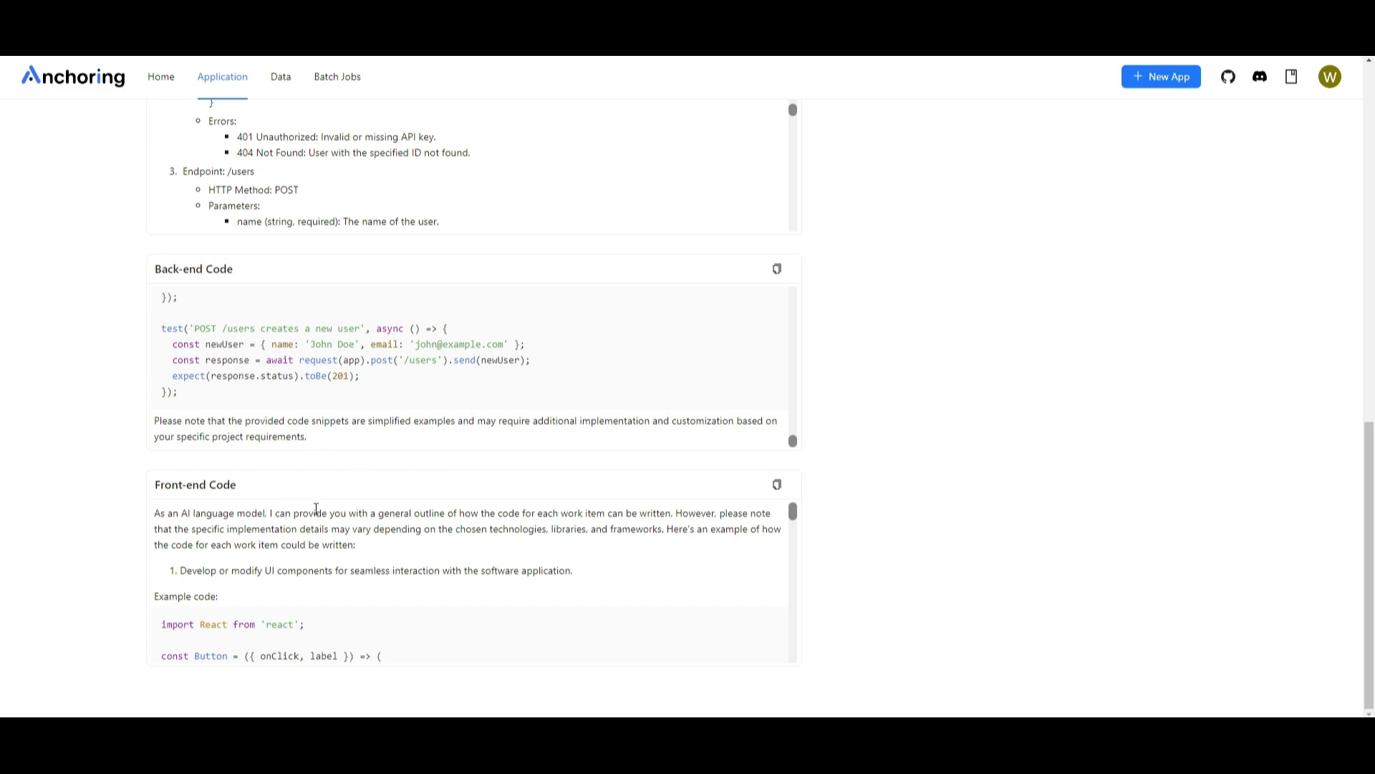
Step: Scroll back to the top and return to the Home gallery of apps
scroll(725, 504, up, 12)
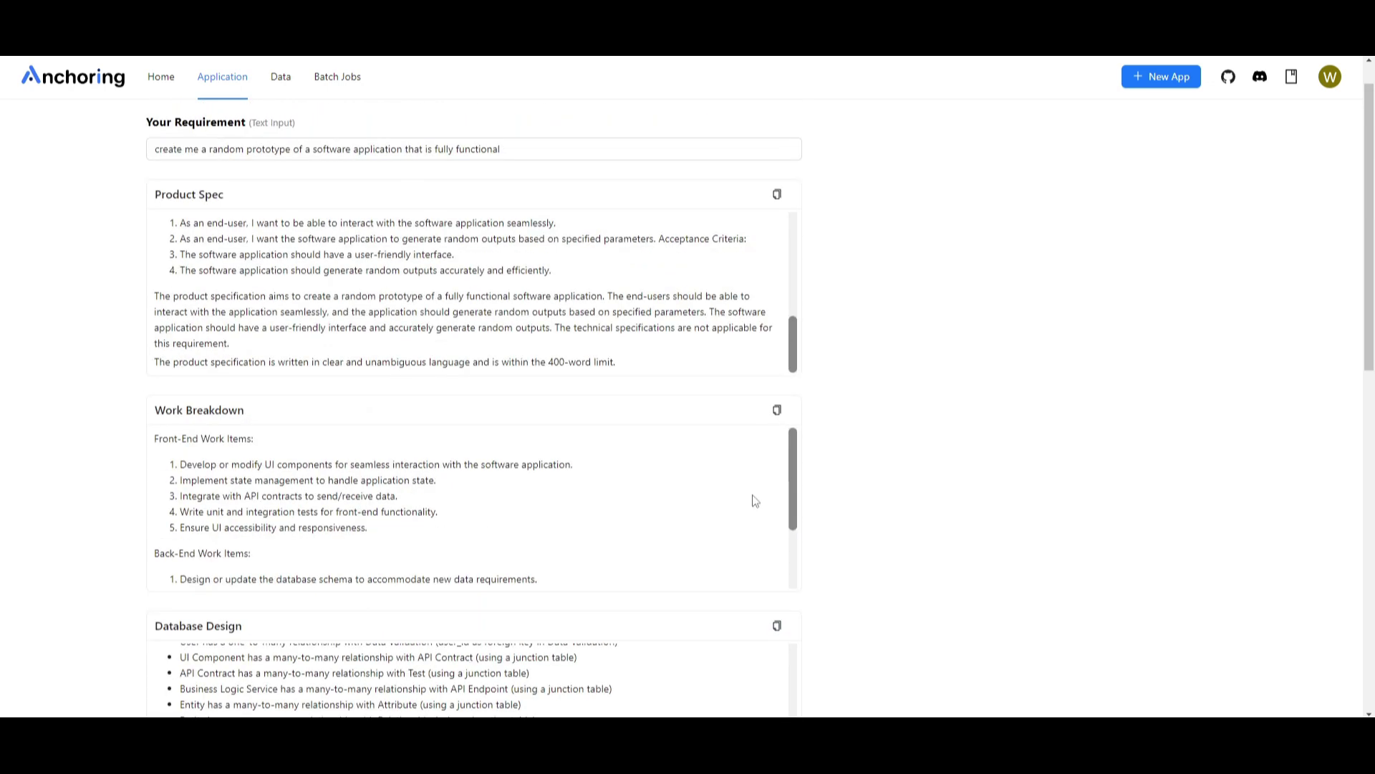
scroll(599, 401, up, 1)
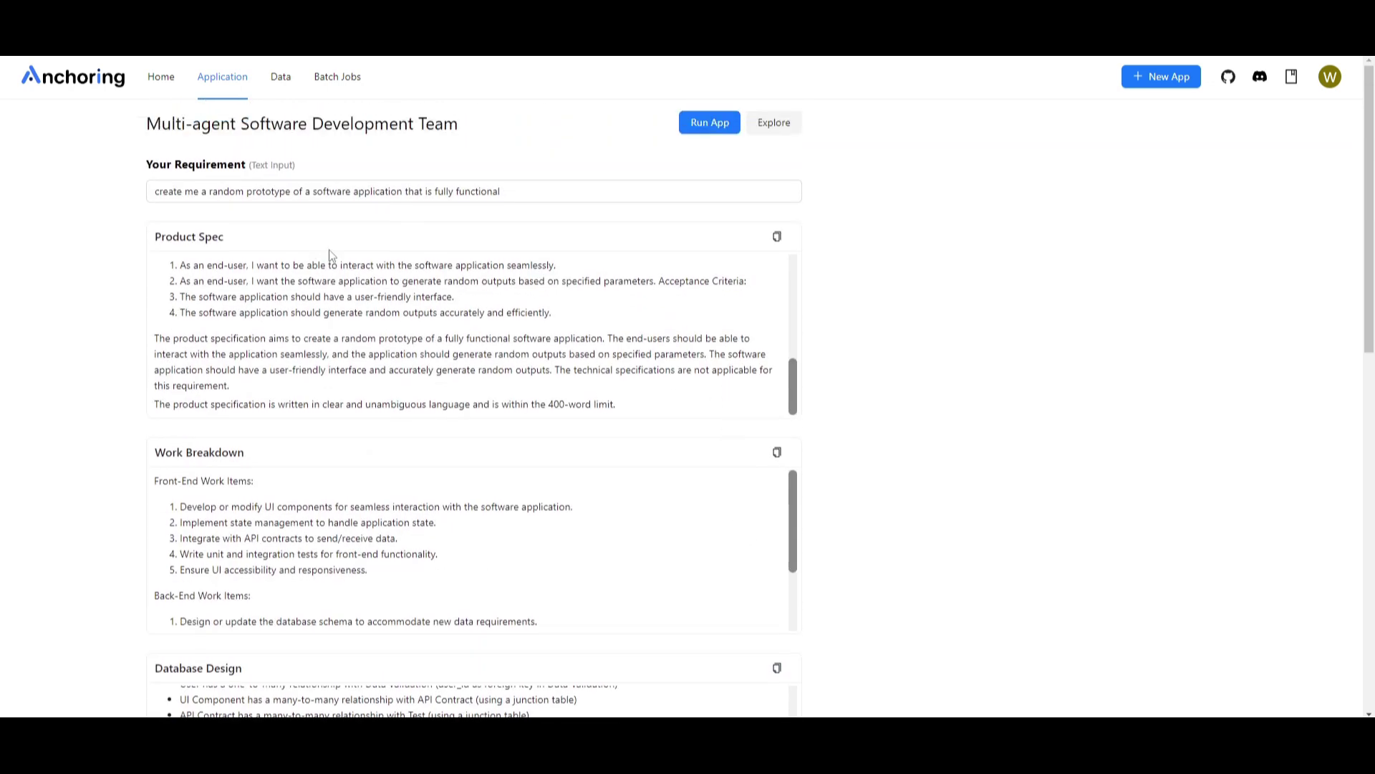
click(161, 77)
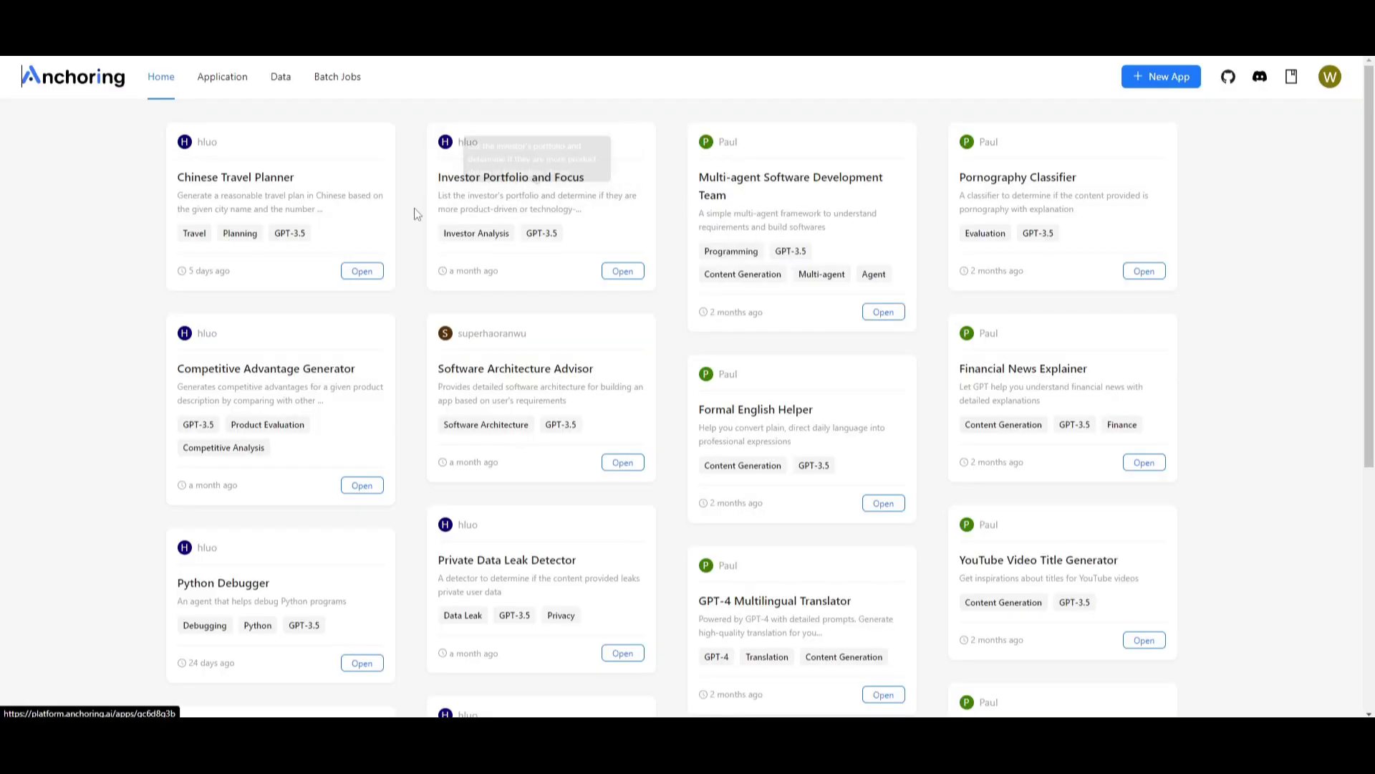
scroll(379, 260, down, 2)
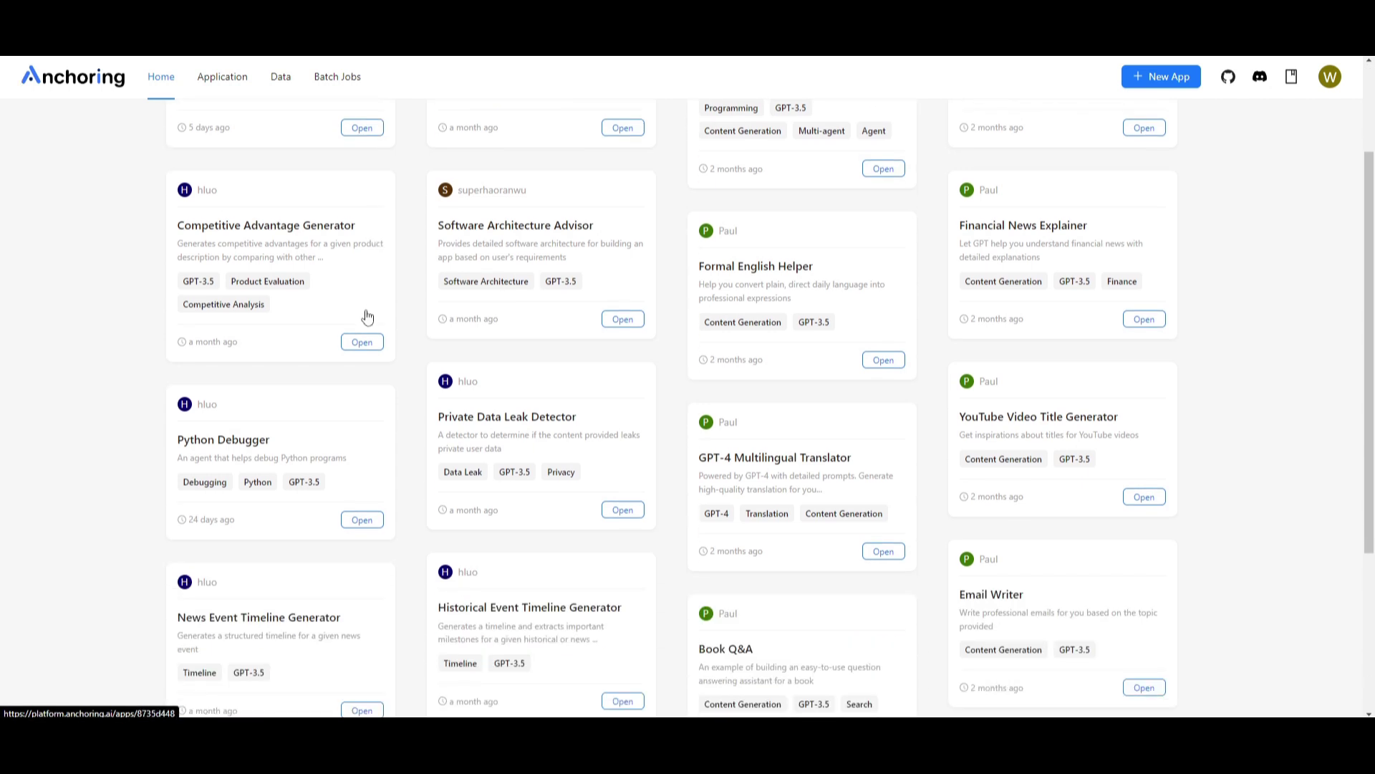
scroll(566, 336, up, 2)
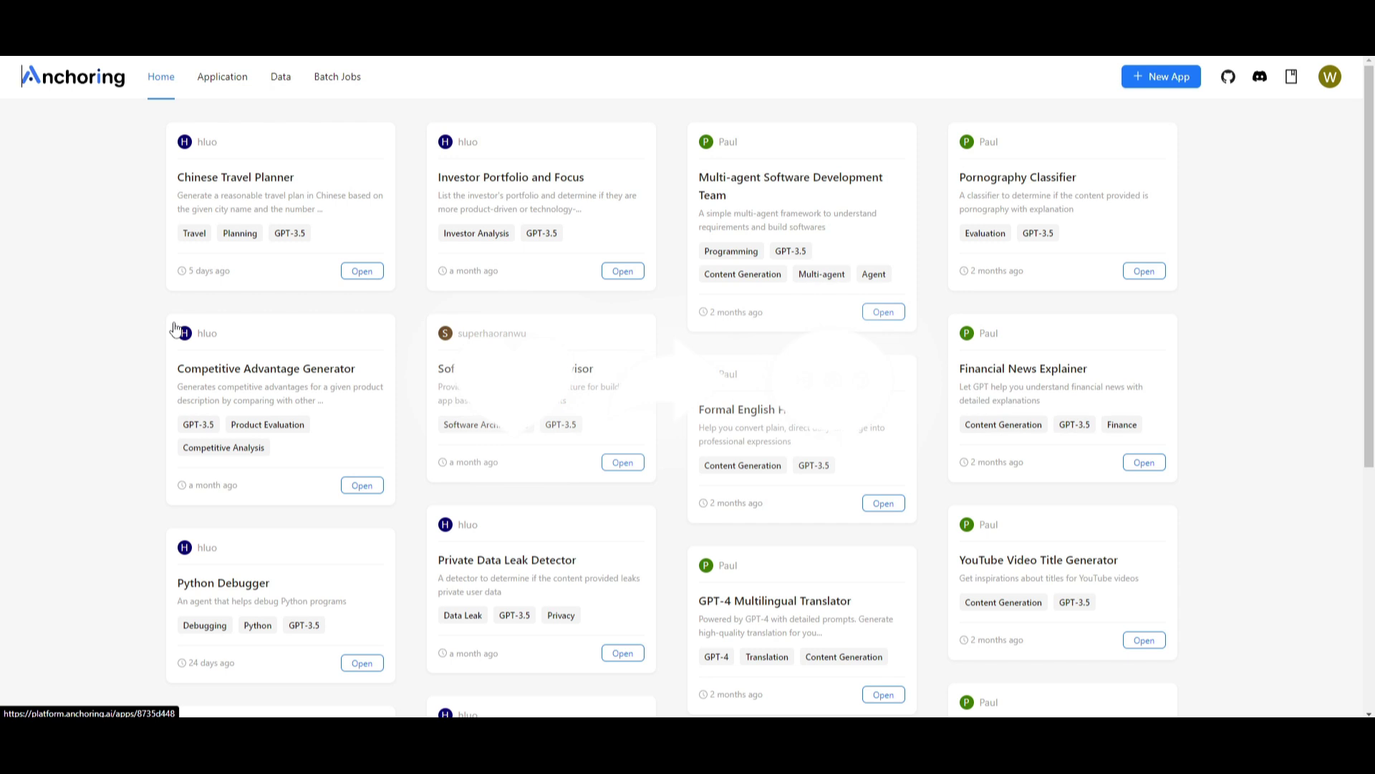
scroll(229, 358, down, 4)
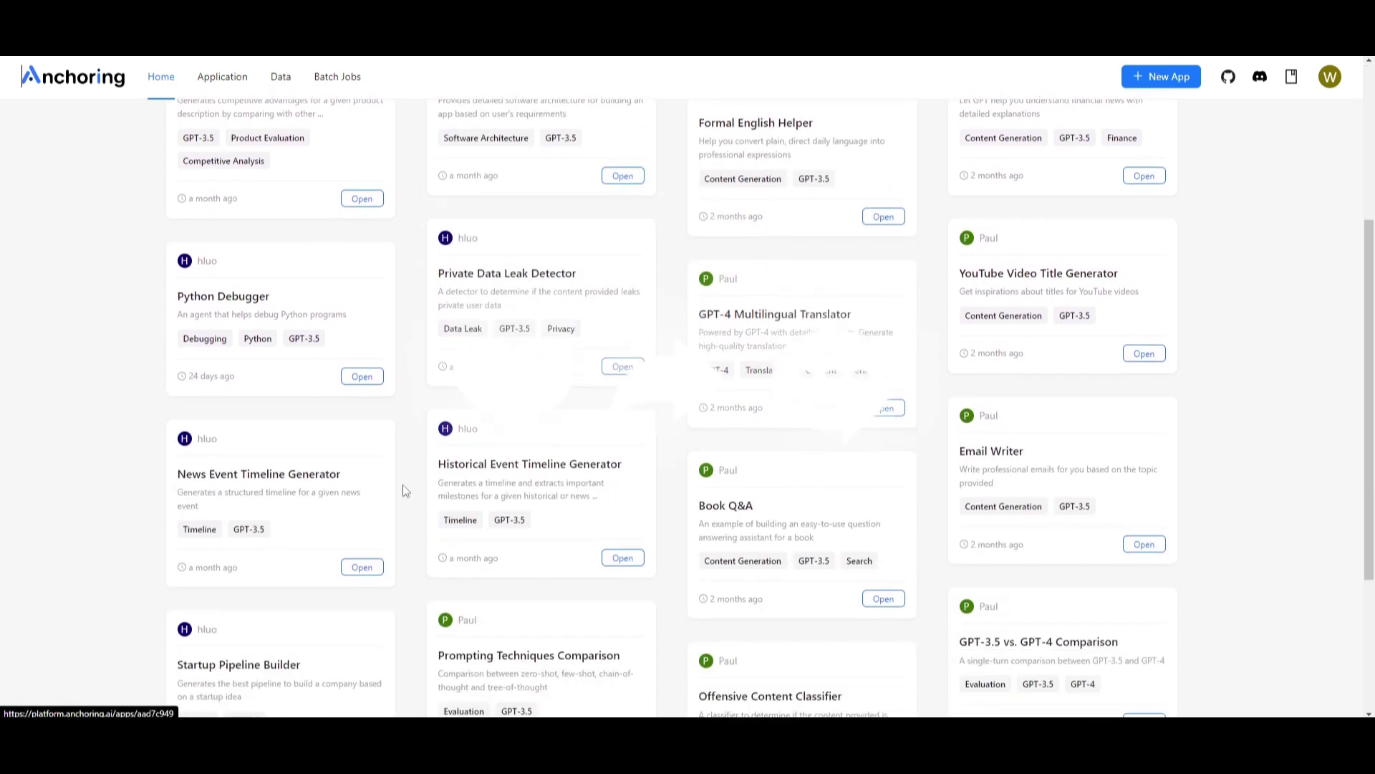
scroll(408, 483, down, 2)
scroll(409, 483, down, 2)
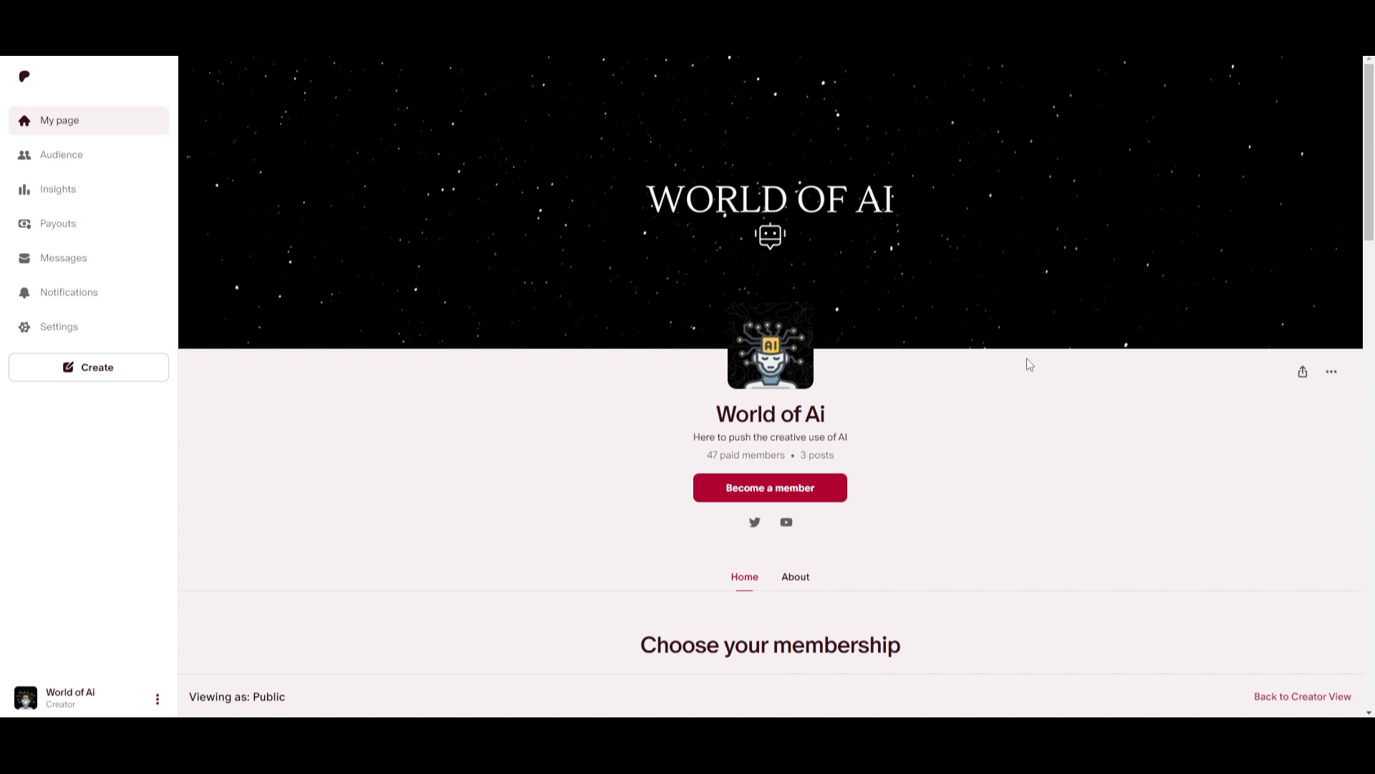
Step: Scroll to the World of Ai membership tiers on Patreon and back up
scroll(1026, 360, down, 1)
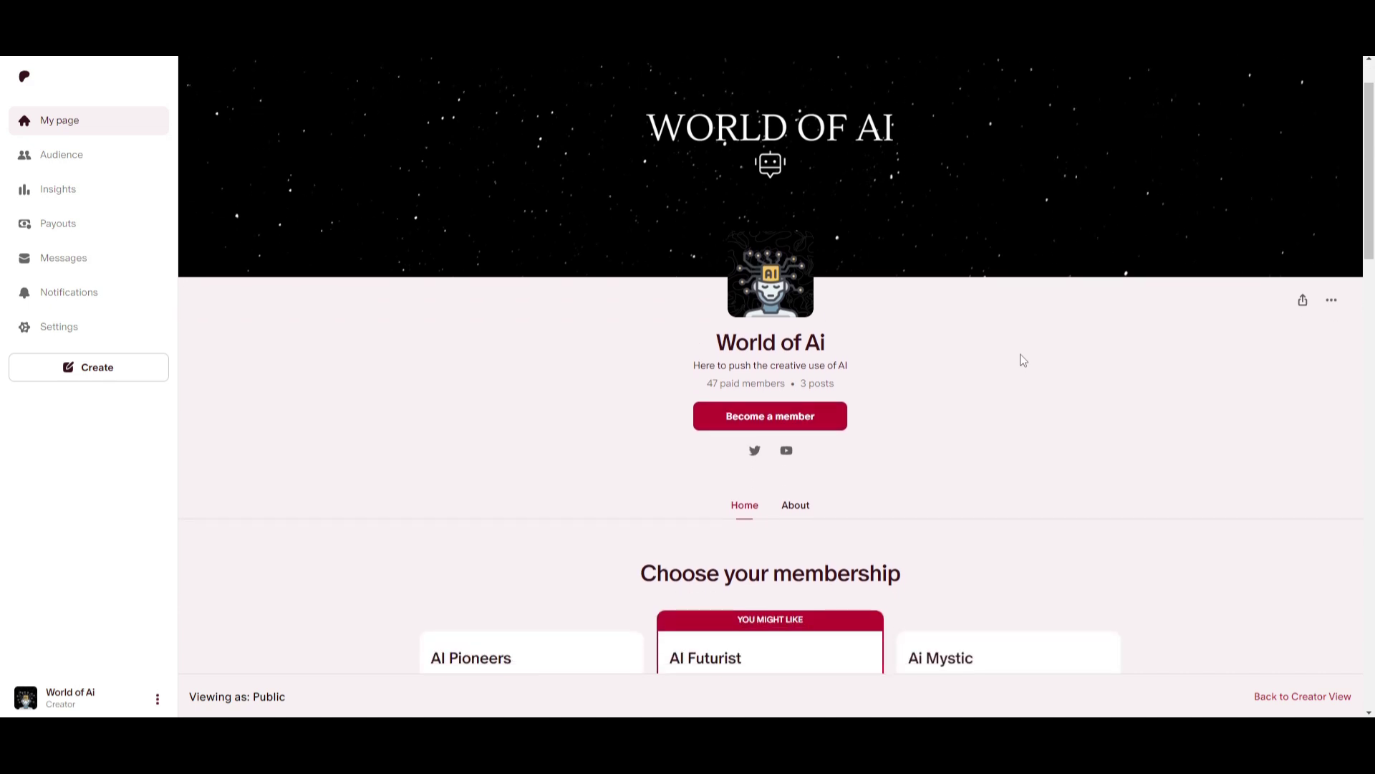
scroll(1022, 359, up, 1)
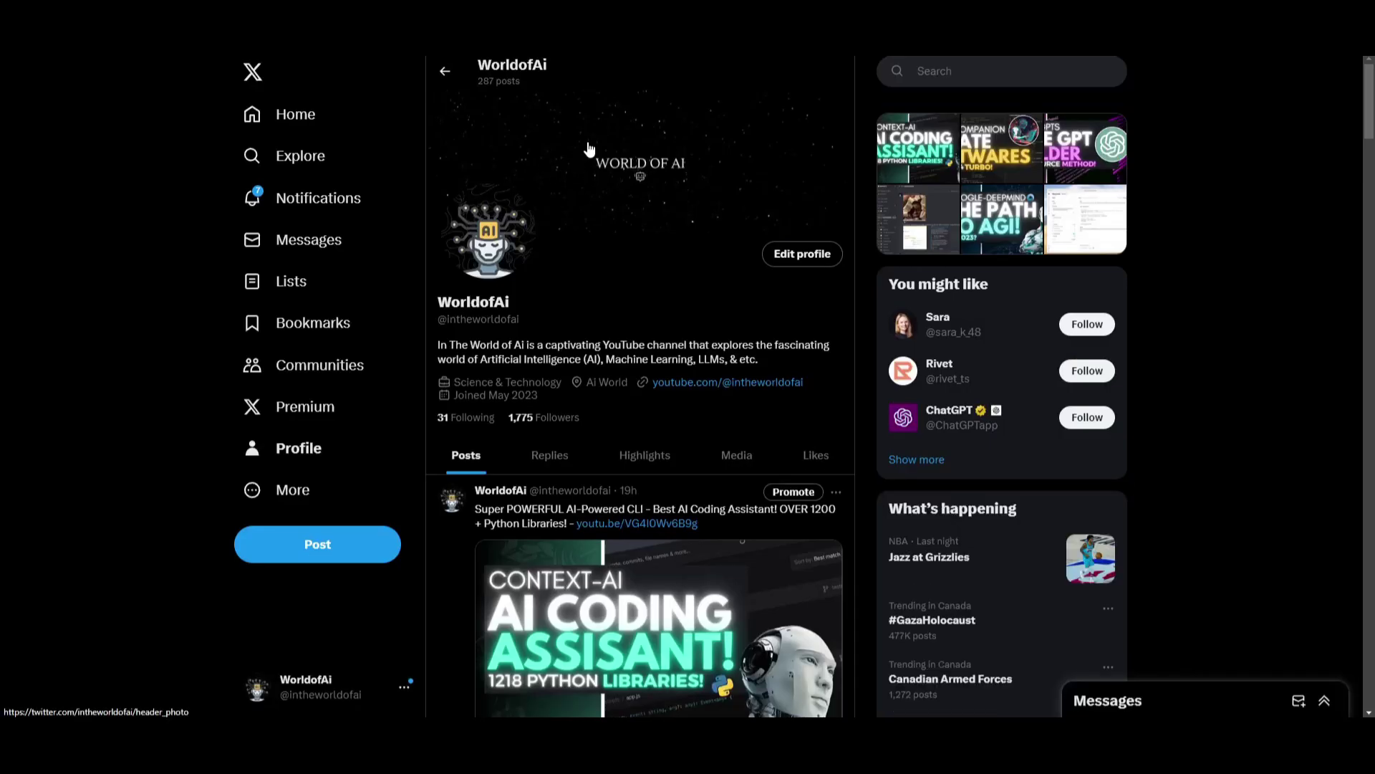
Step: Scroll down through the WorldofAi X profile's Posts feed
scroll(589, 149, down, 10)
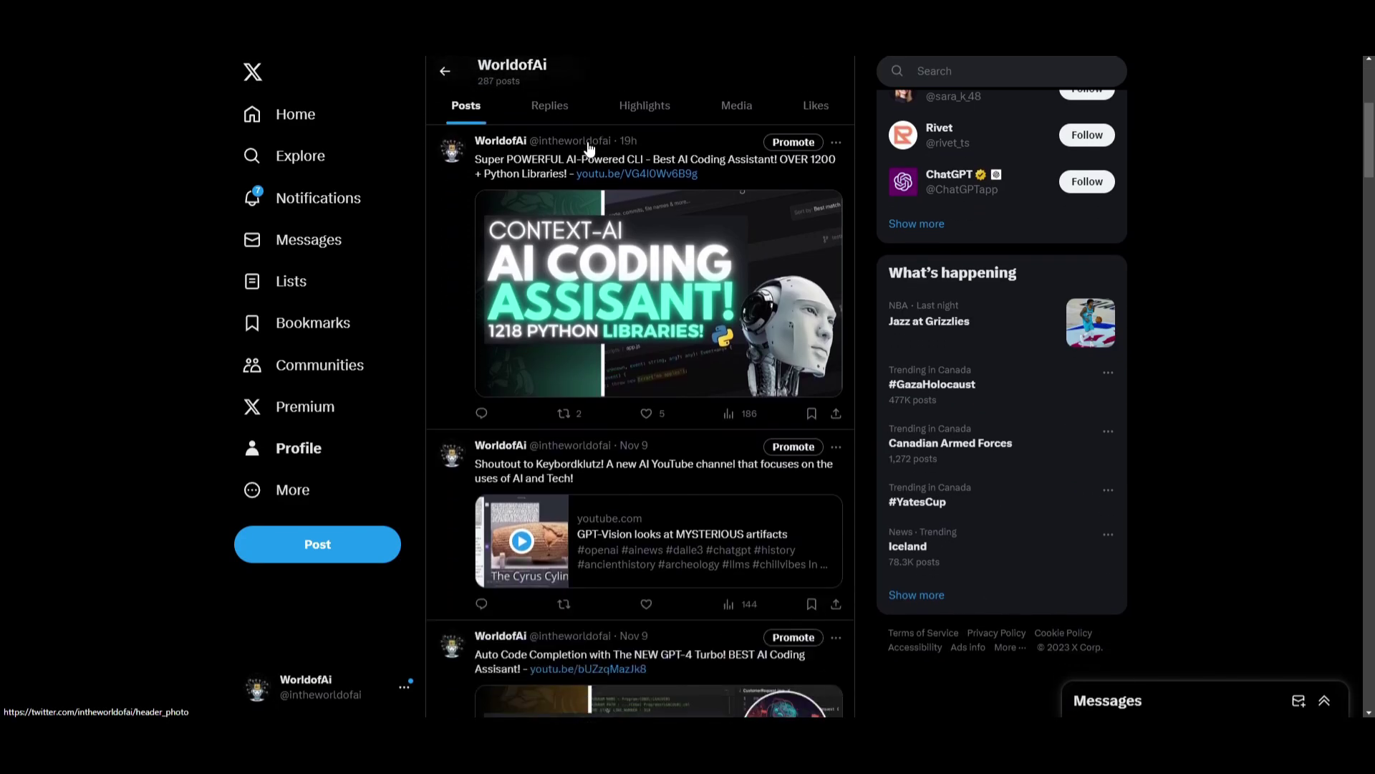
scroll(594, 192, down, 12)
scroll(594, 182, down, 10)
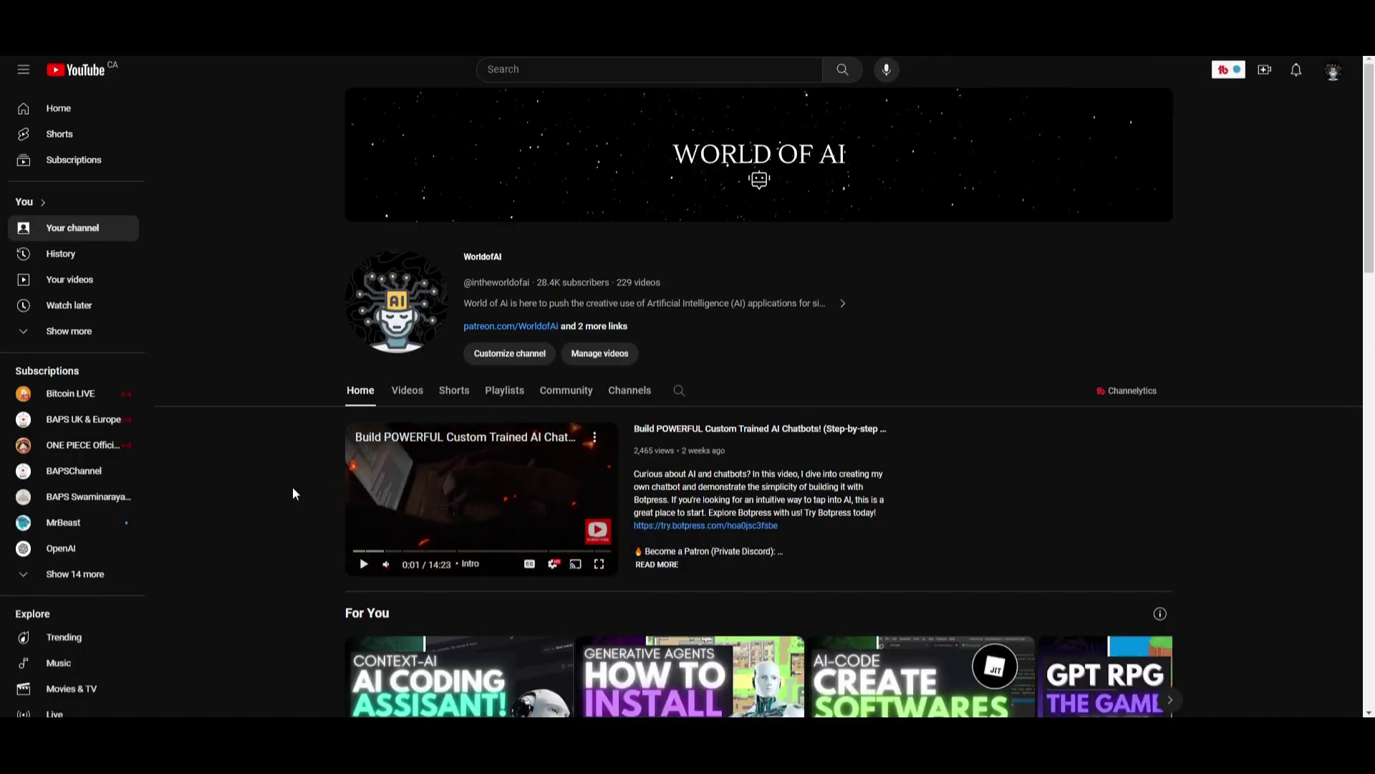
Step: Show the channel's Videos tab and scroll through the grid of uploads
click(421, 409)
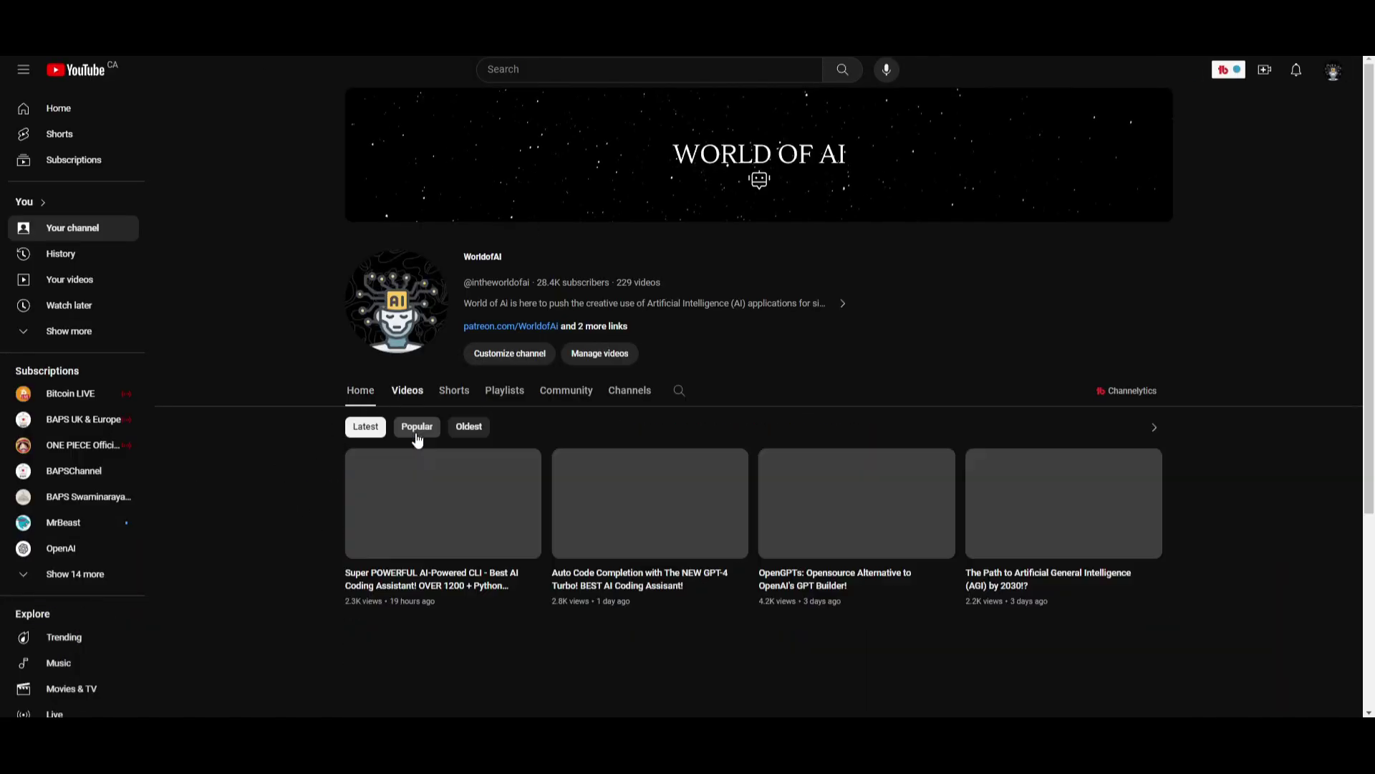
scroll(788, 488, down, 1)
scroll(797, 493, down, 3)
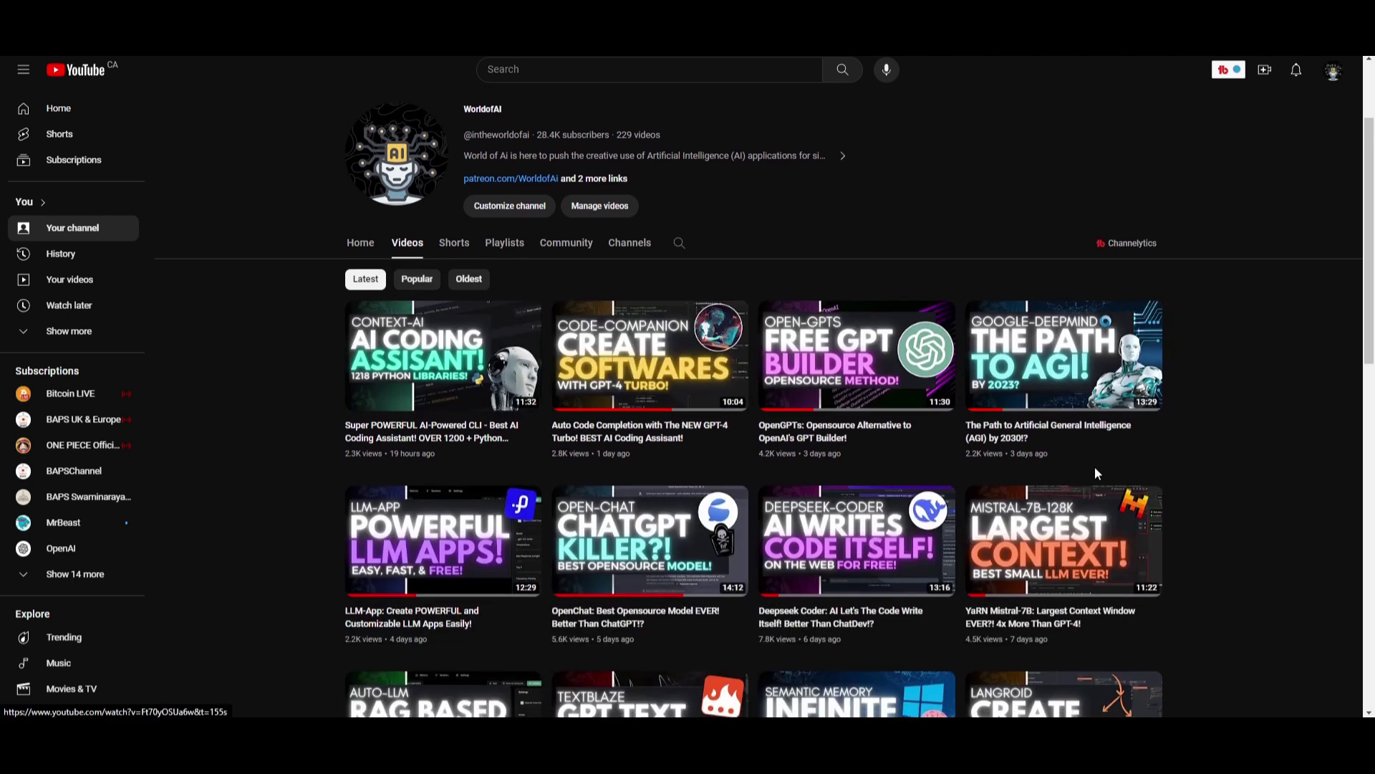
scroll(1072, 478, down, 2)
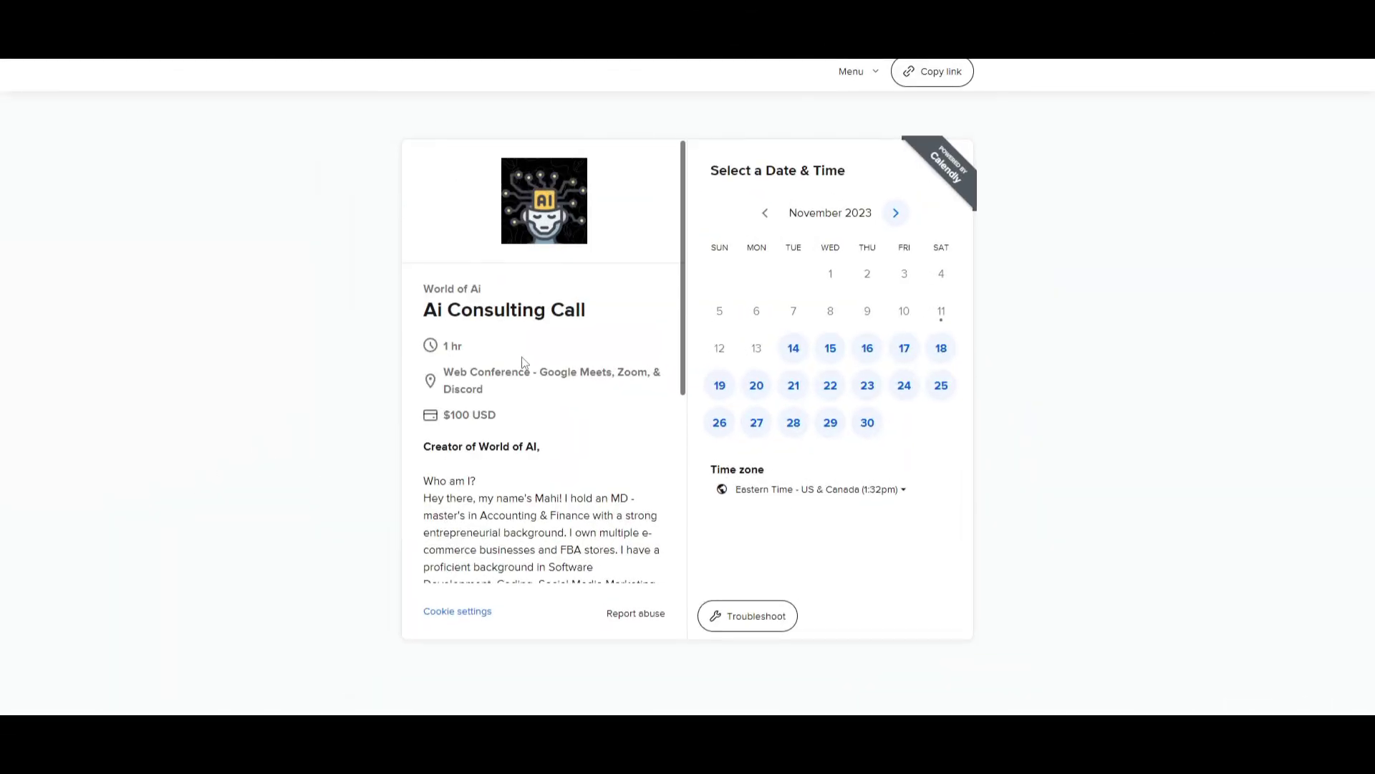
Step: Scroll the AI Consulting Call event description panel
scroll(523, 363, down, 5)
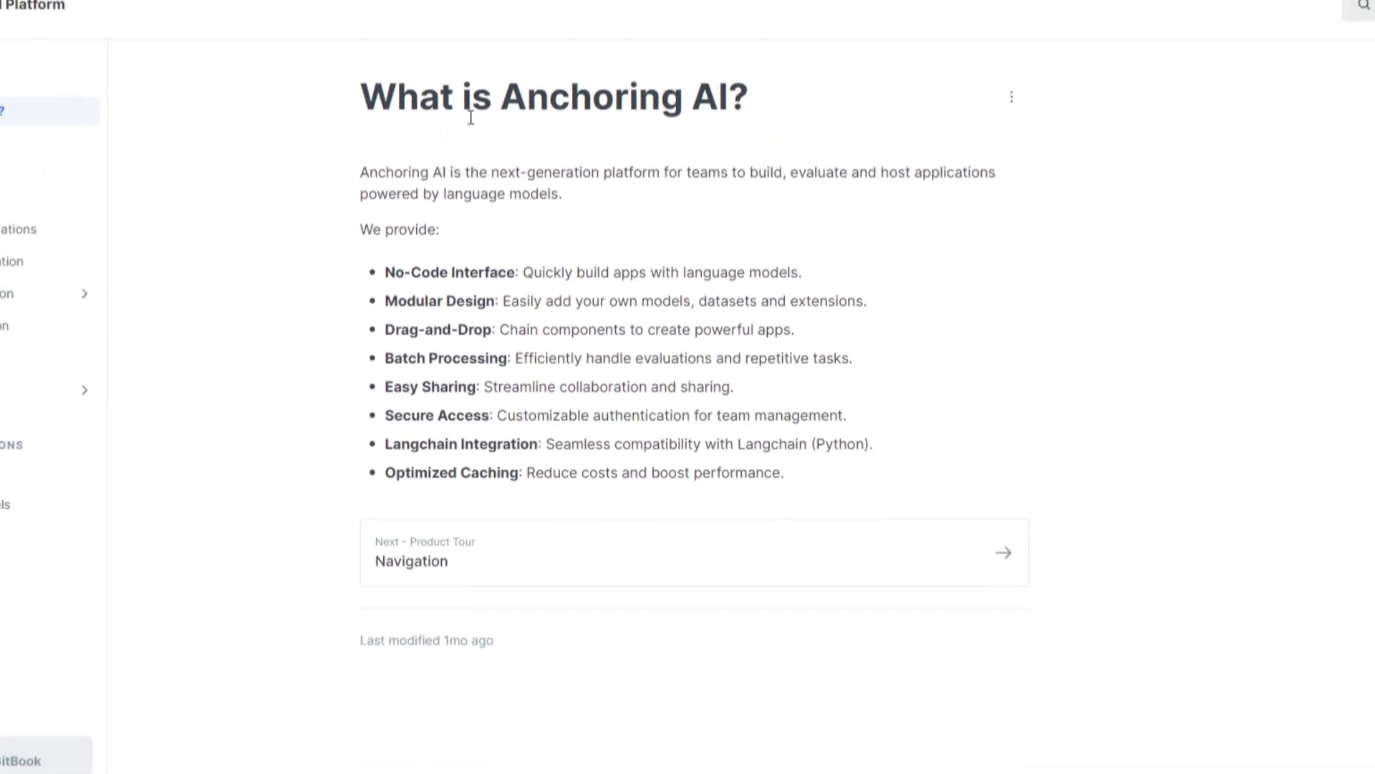
Step: Select the words 'Anchoring AI' in the 'What is Anchoring AI?' title
drag(503, 100, 610, 108)
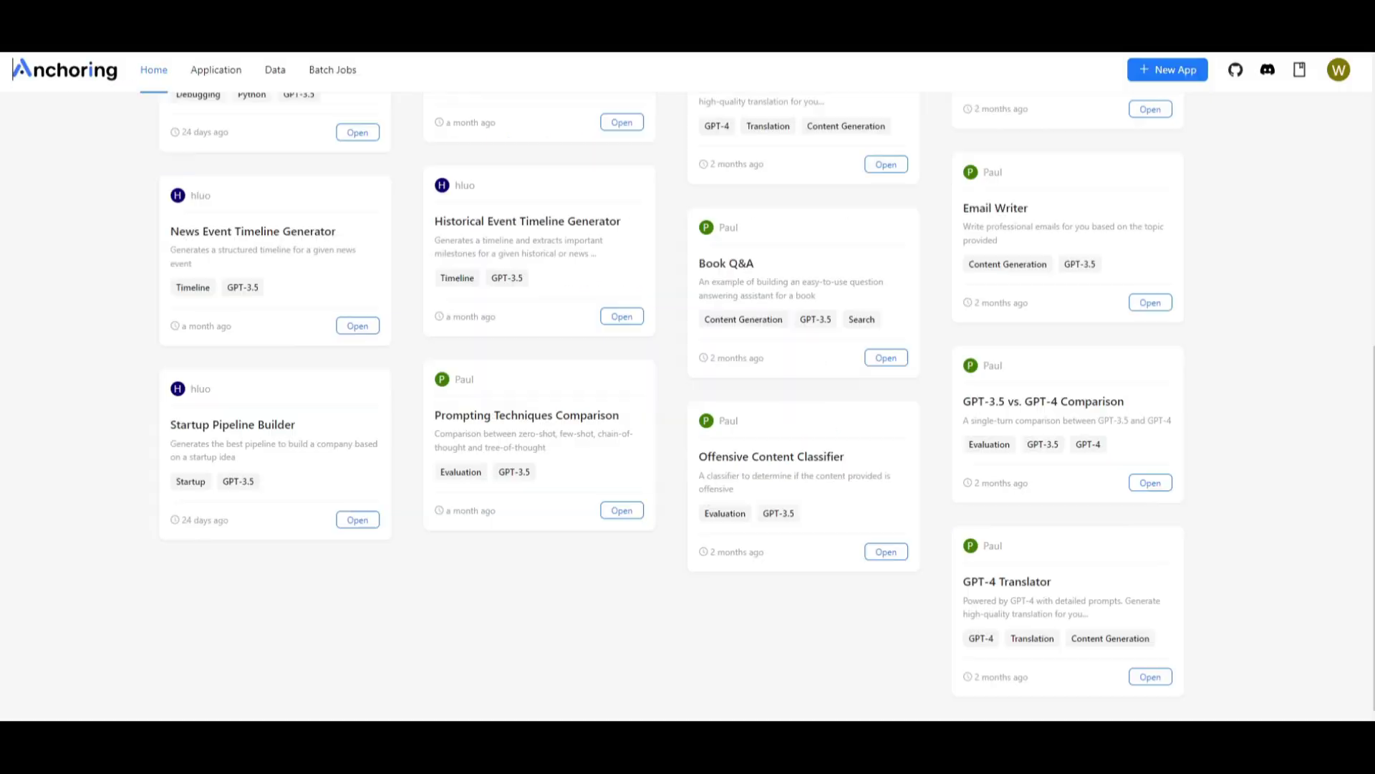
Step: Scroll to the top and start a new app with + New App
scroll(947, 458, up, 5)
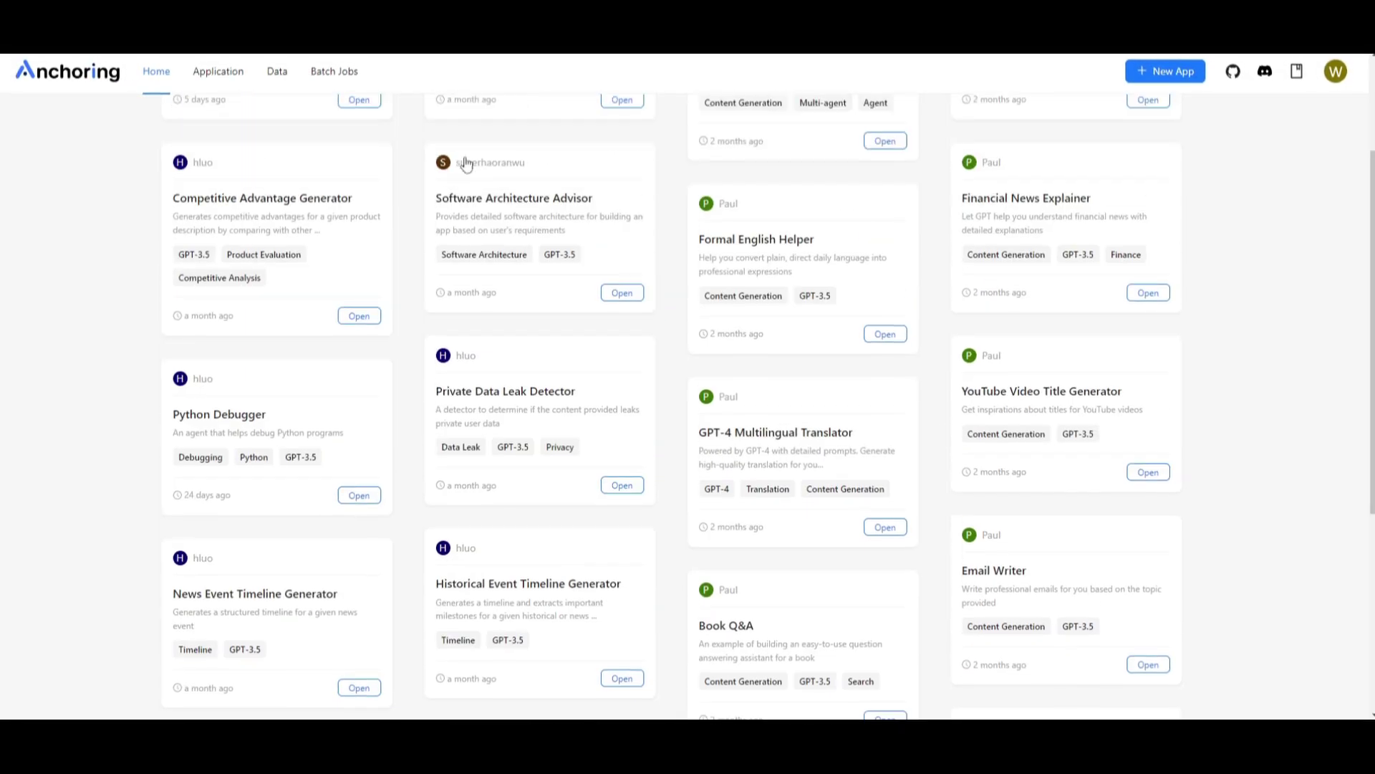
click(1162, 76)
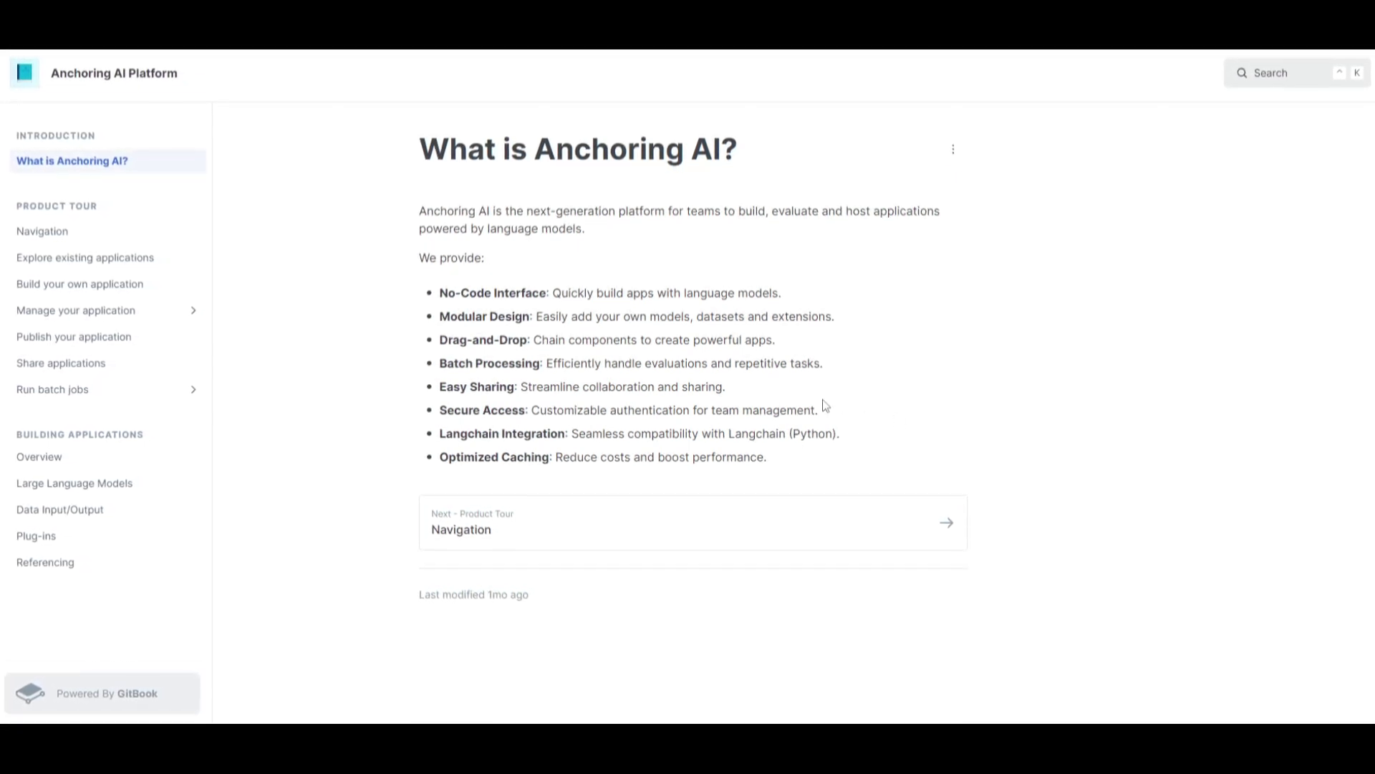
Step: Point out the Drag-and-Drop feature, then bring up and dismiss the browser context menu
click(527, 340)
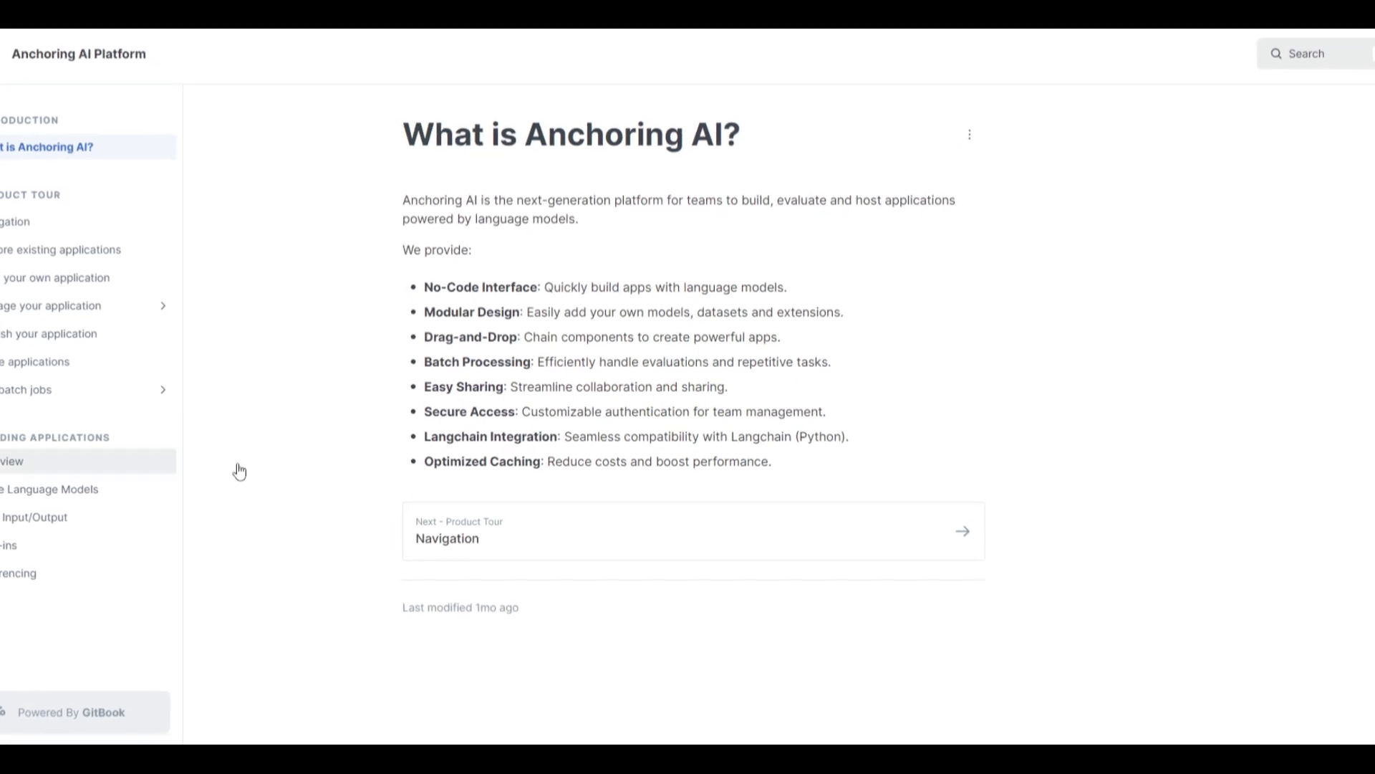
right_click(283, 607)
key(Escape)
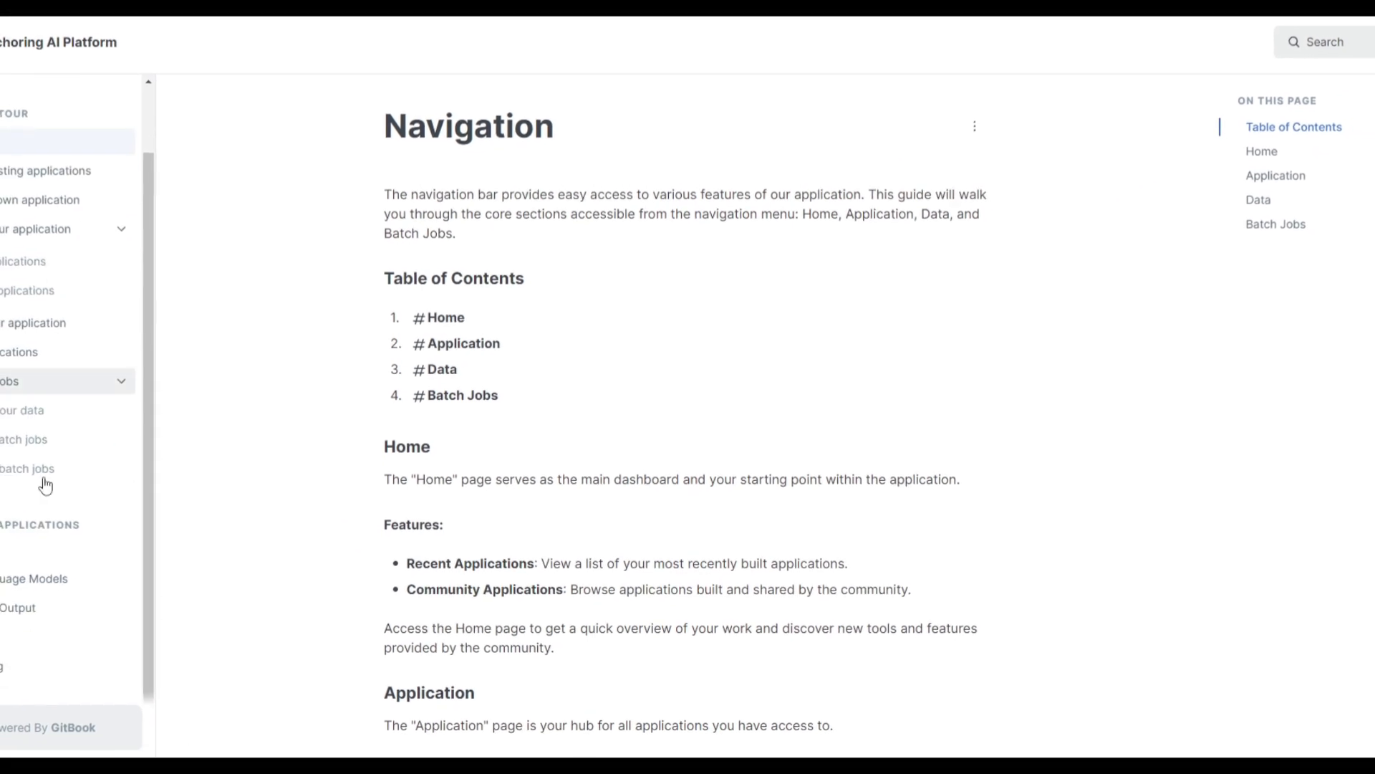
Step: Open the Explore existing applications, Build your own application, Share applications and Run batch jobs guides
scroll(71, 559, down, 1)
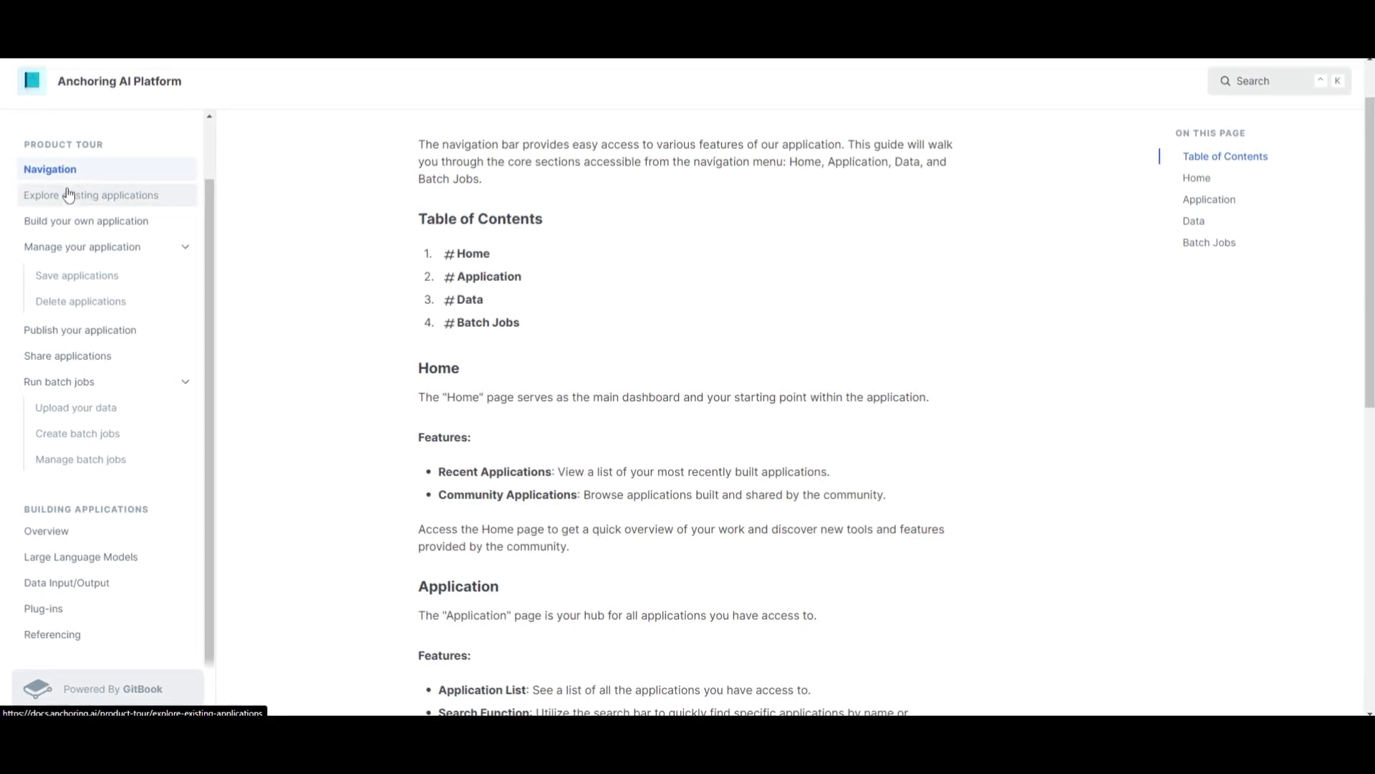
click(114, 197)
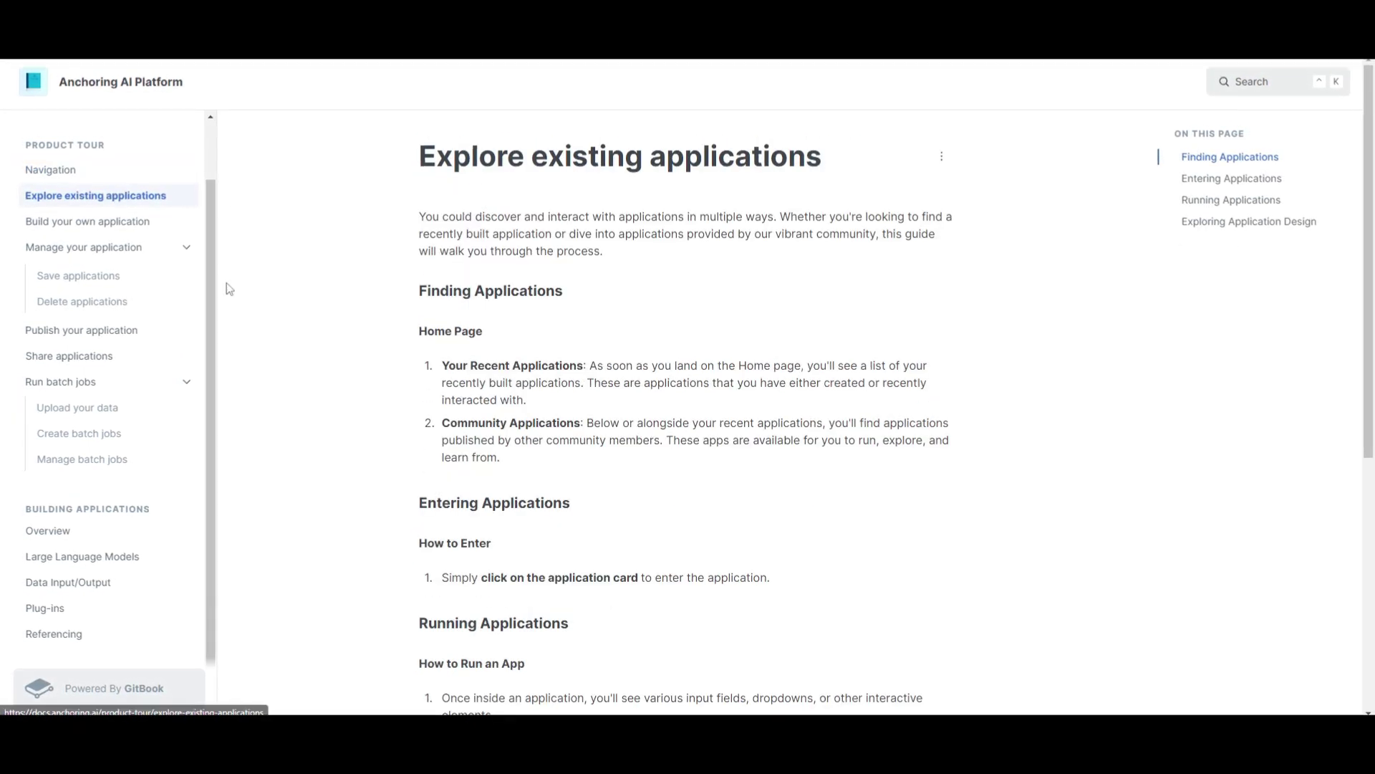
scroll(293, 297, down, 6)
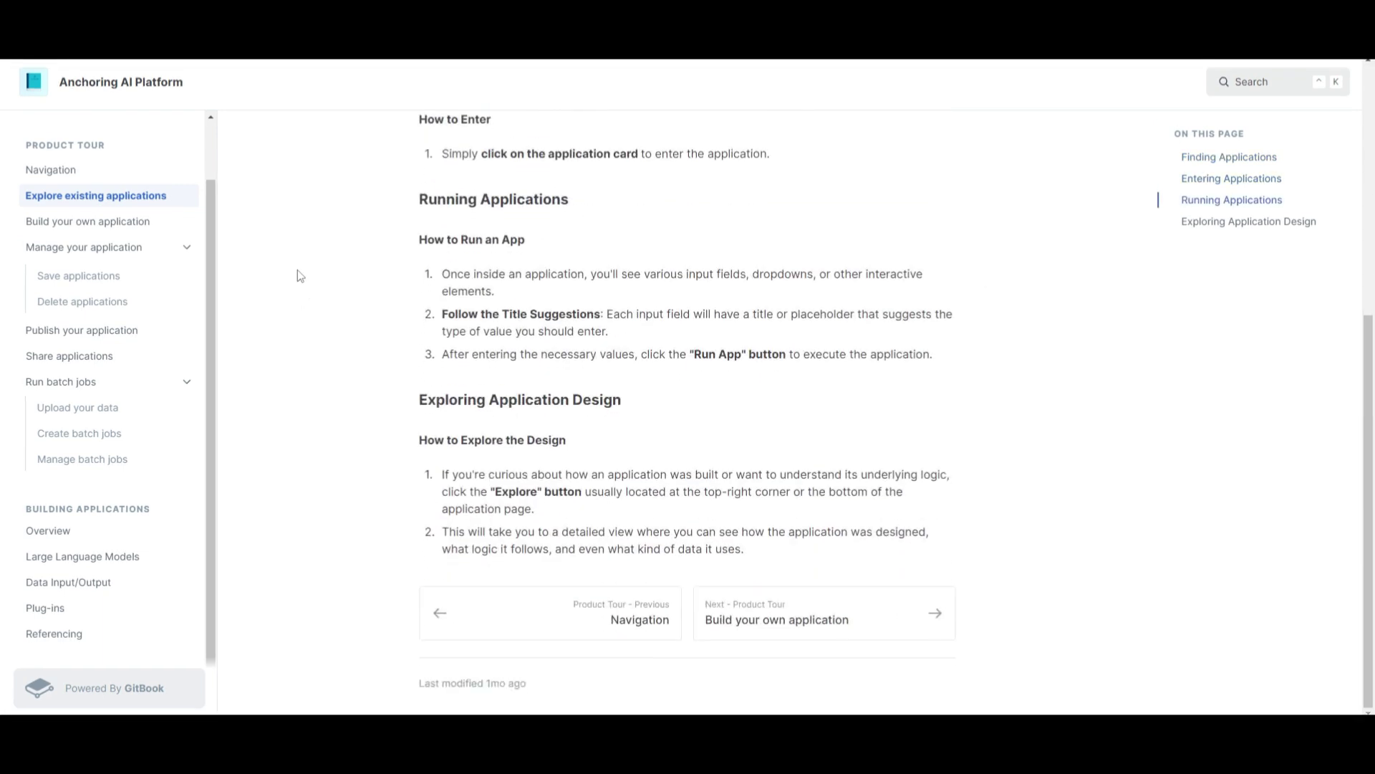
click(104, 228)
click(33, 364)
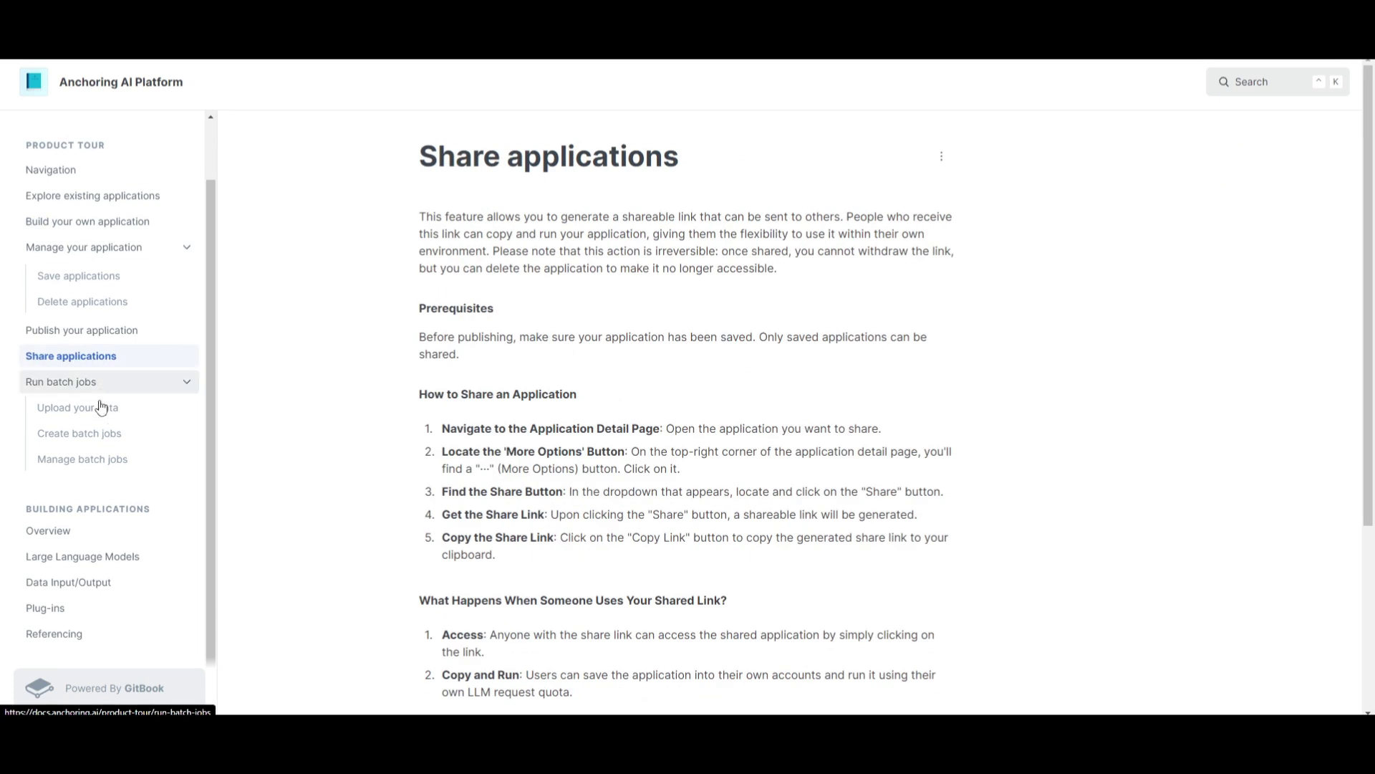
click(50, 383)
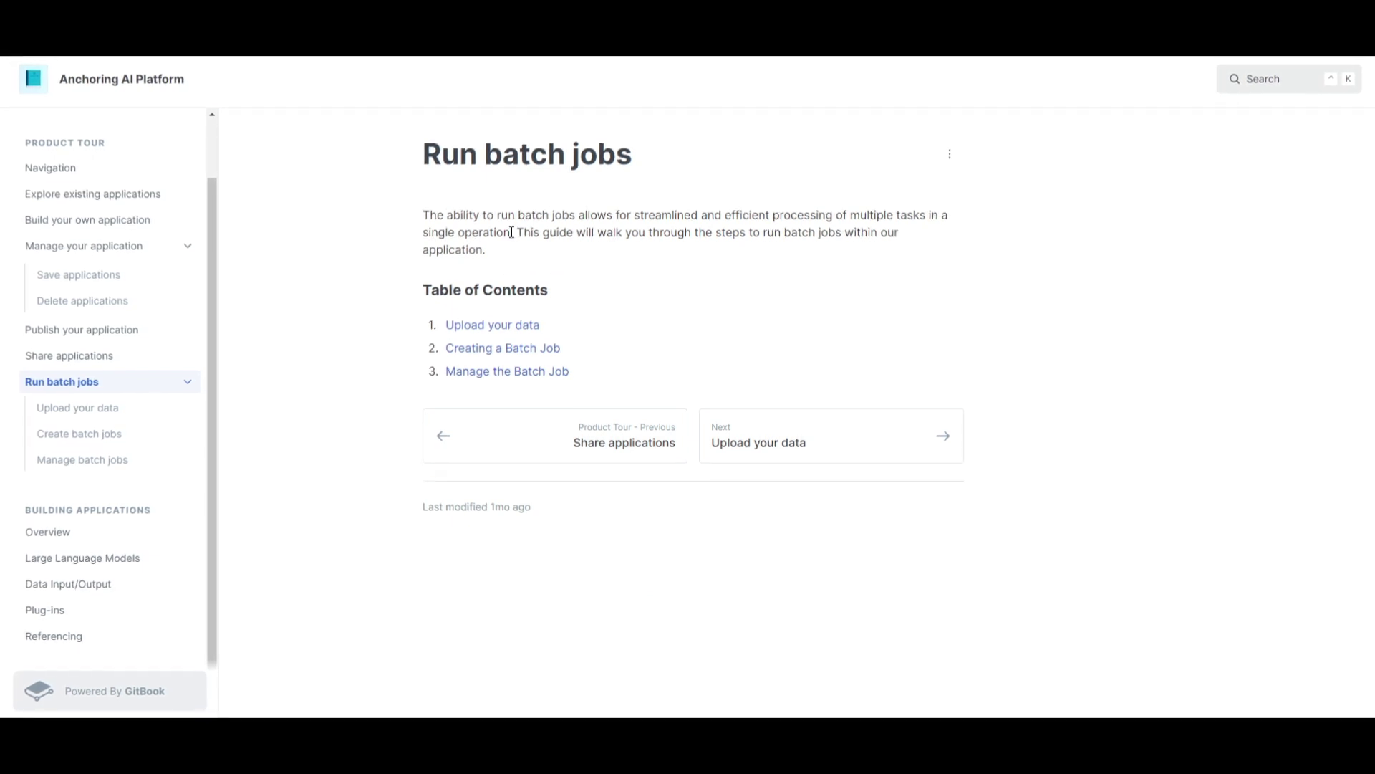
Step: Open Upload your data, Create batch jobs, Overview, Large Language Models and Plug-ins pages
click(76, 408)
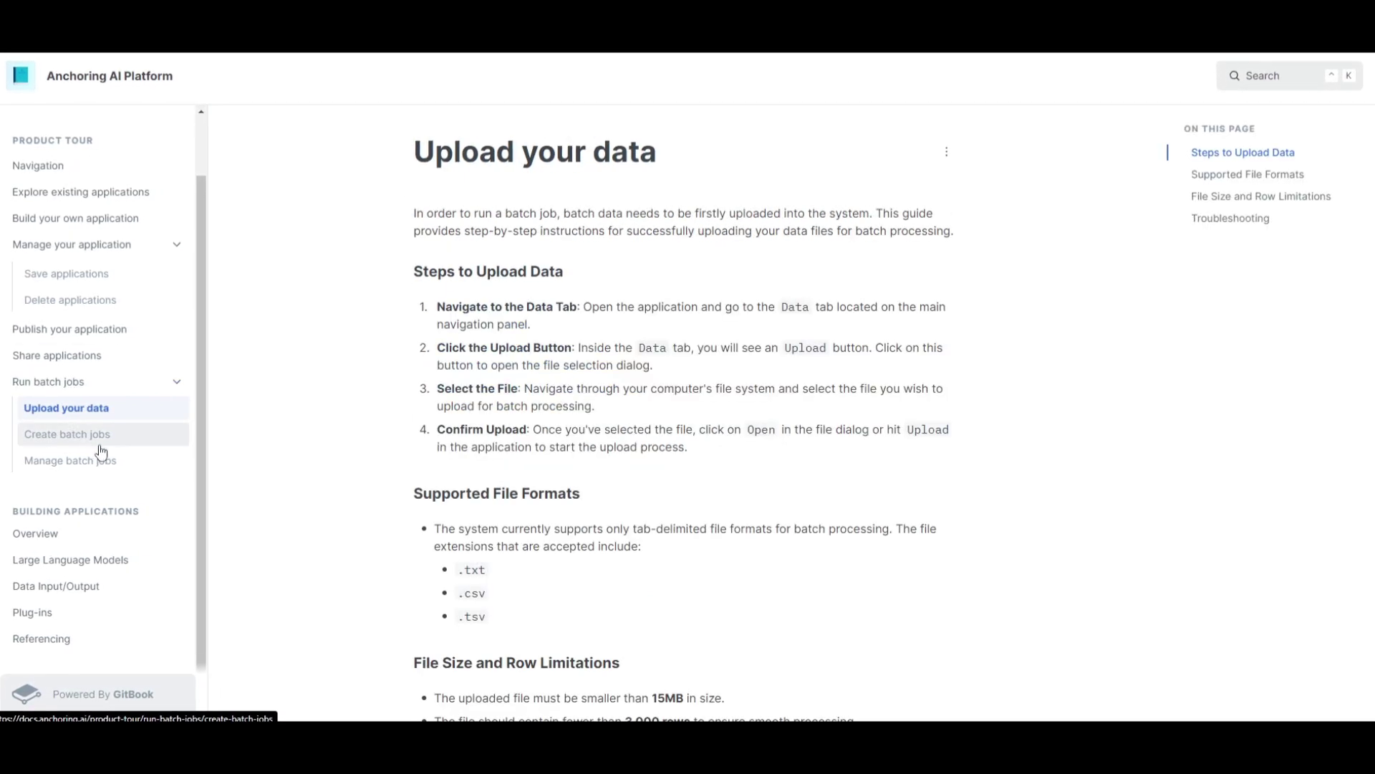
click(102, 446)
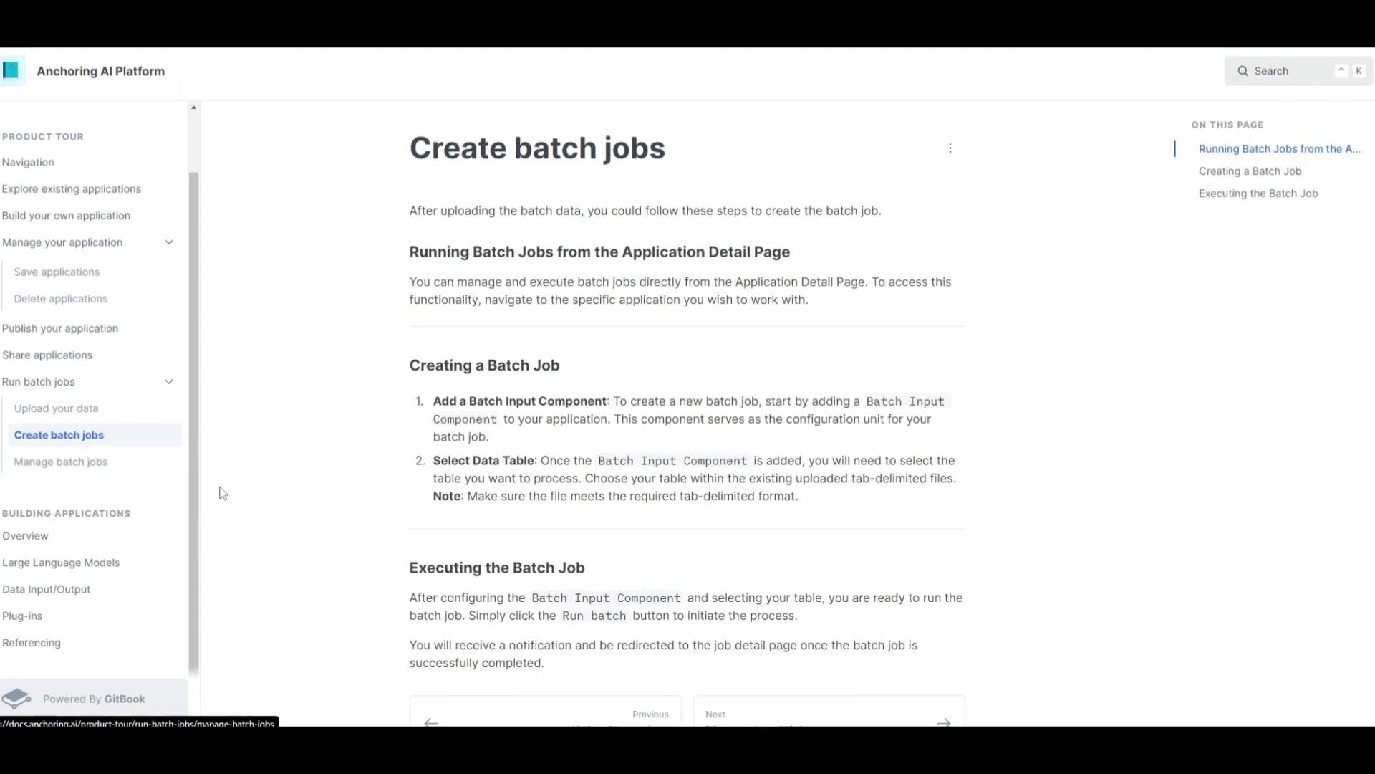
scroll(100, 516, down, 1)
click(75, 537)
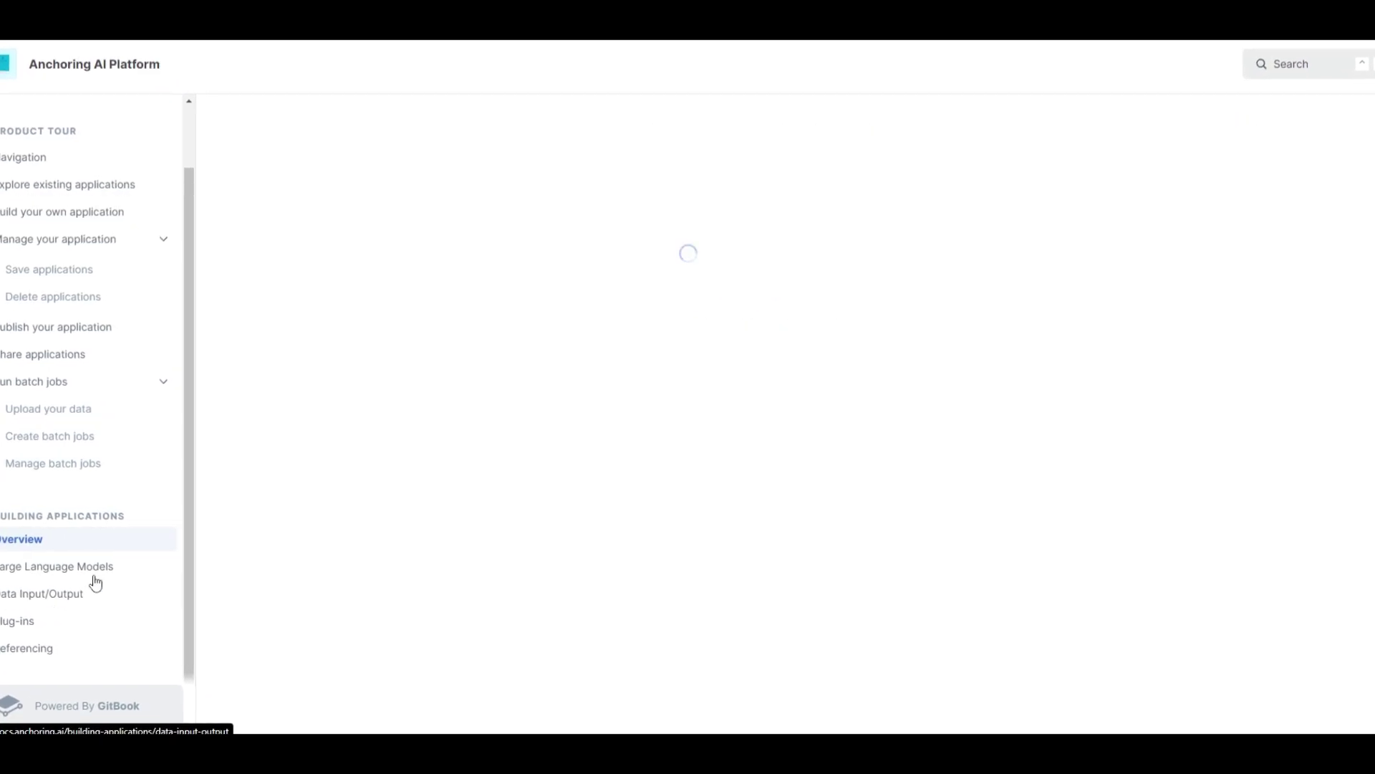
click(82, 569)
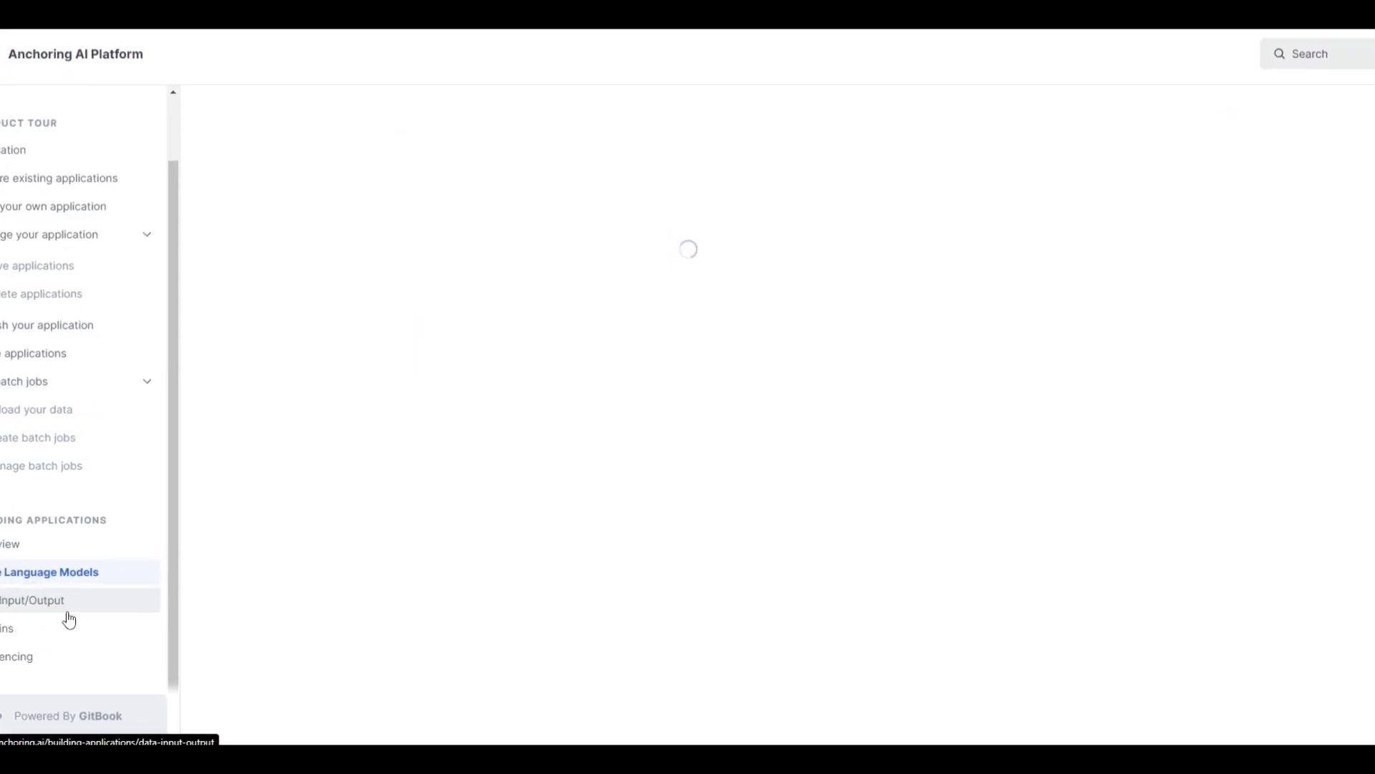
click(28, 631)
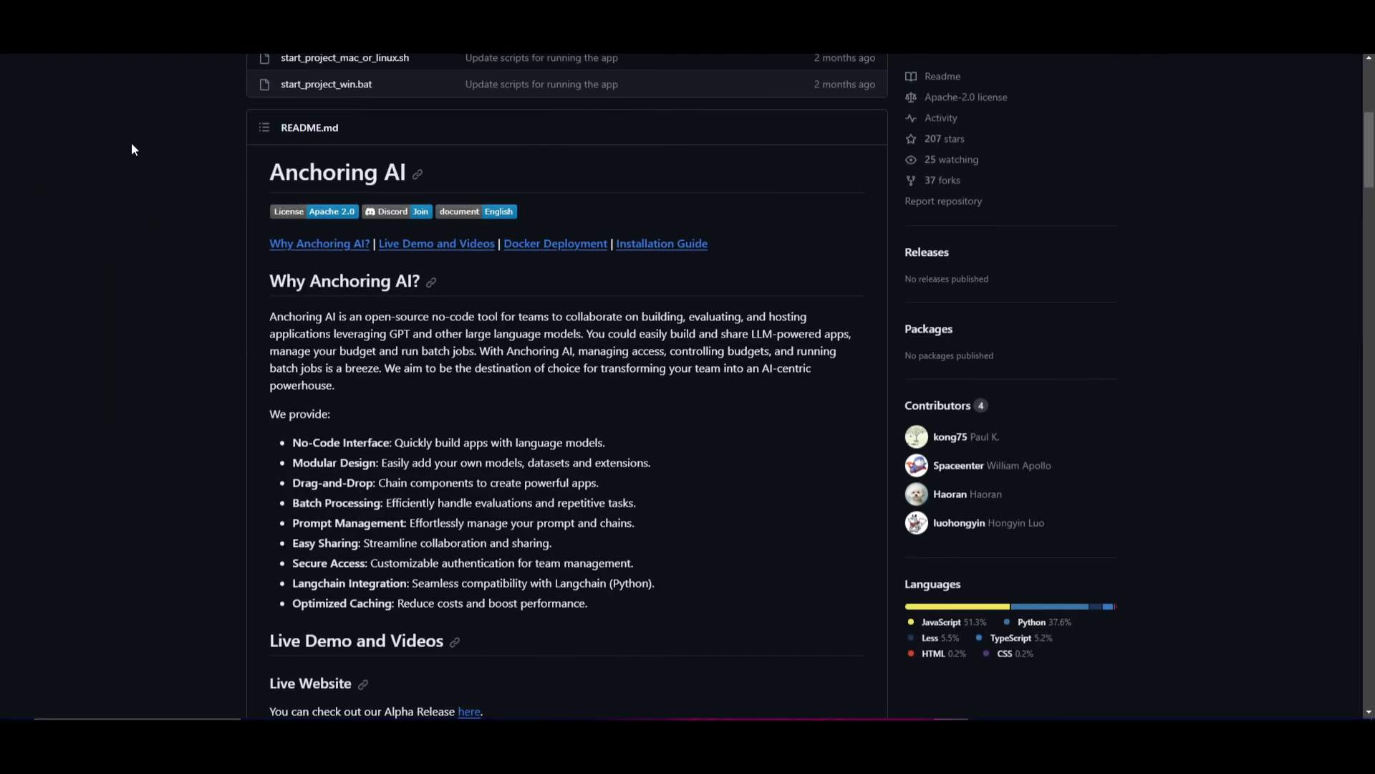
Step: Scroll the README down to the Installation Guide and highlight the git clone command
scroll(874, 398, down, 9)
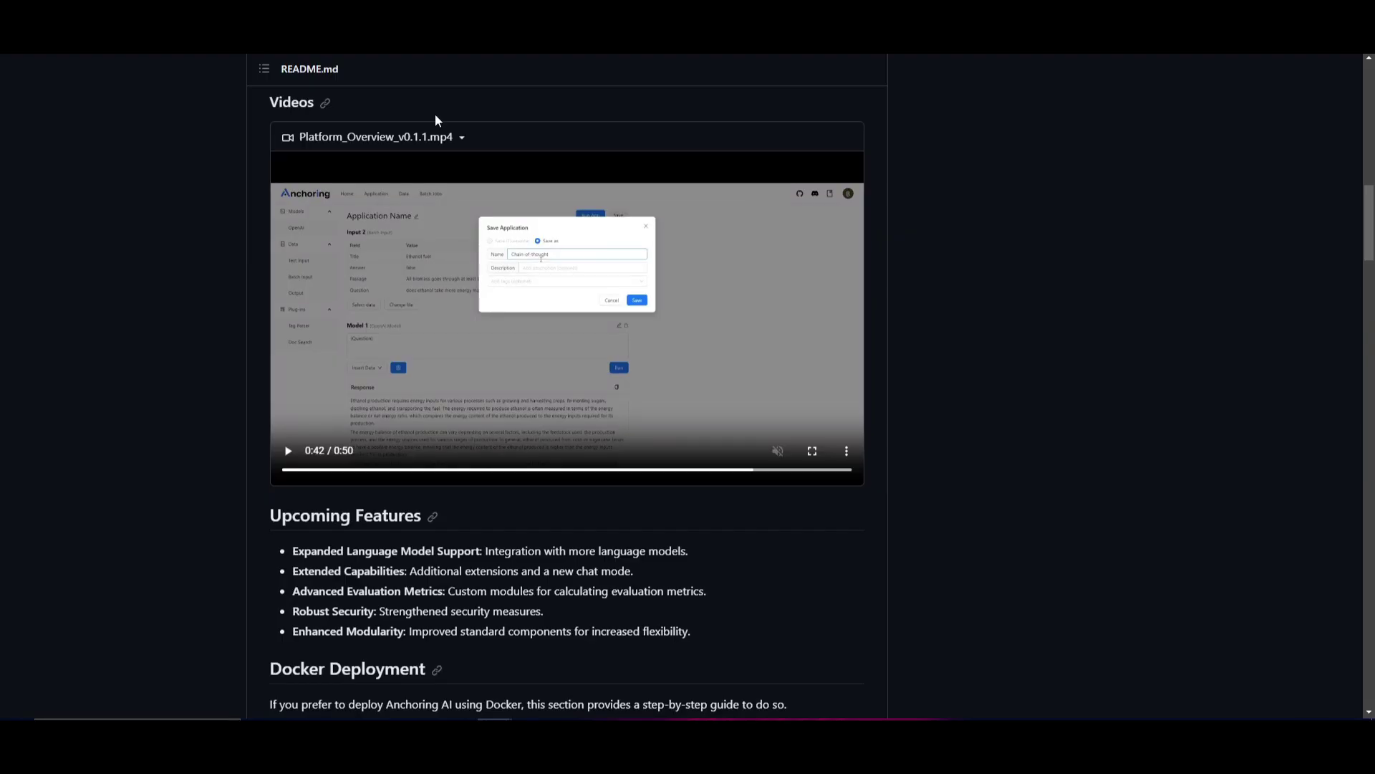
scroll(436, 114, down, 8)
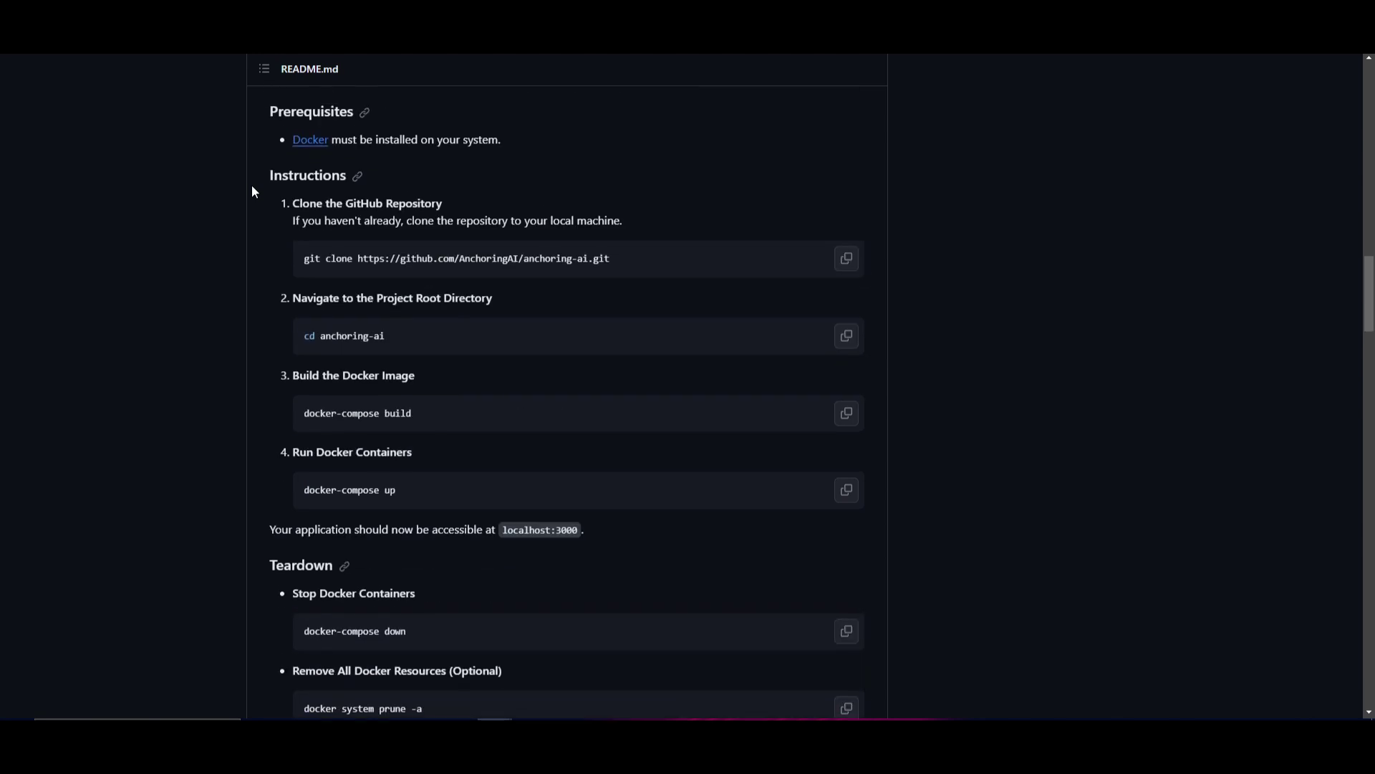
scroll(253, 191, up, 2)
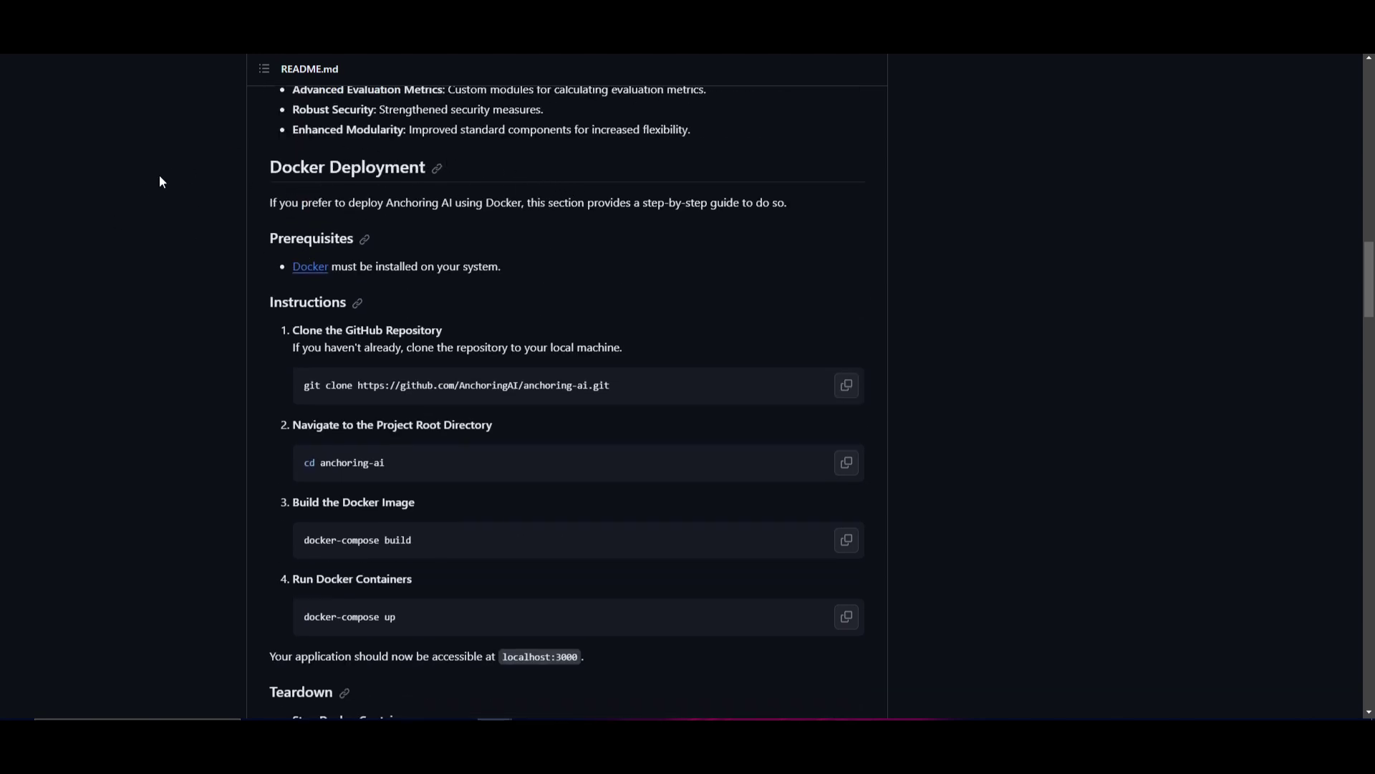
scroll(93, 142, down, 2)
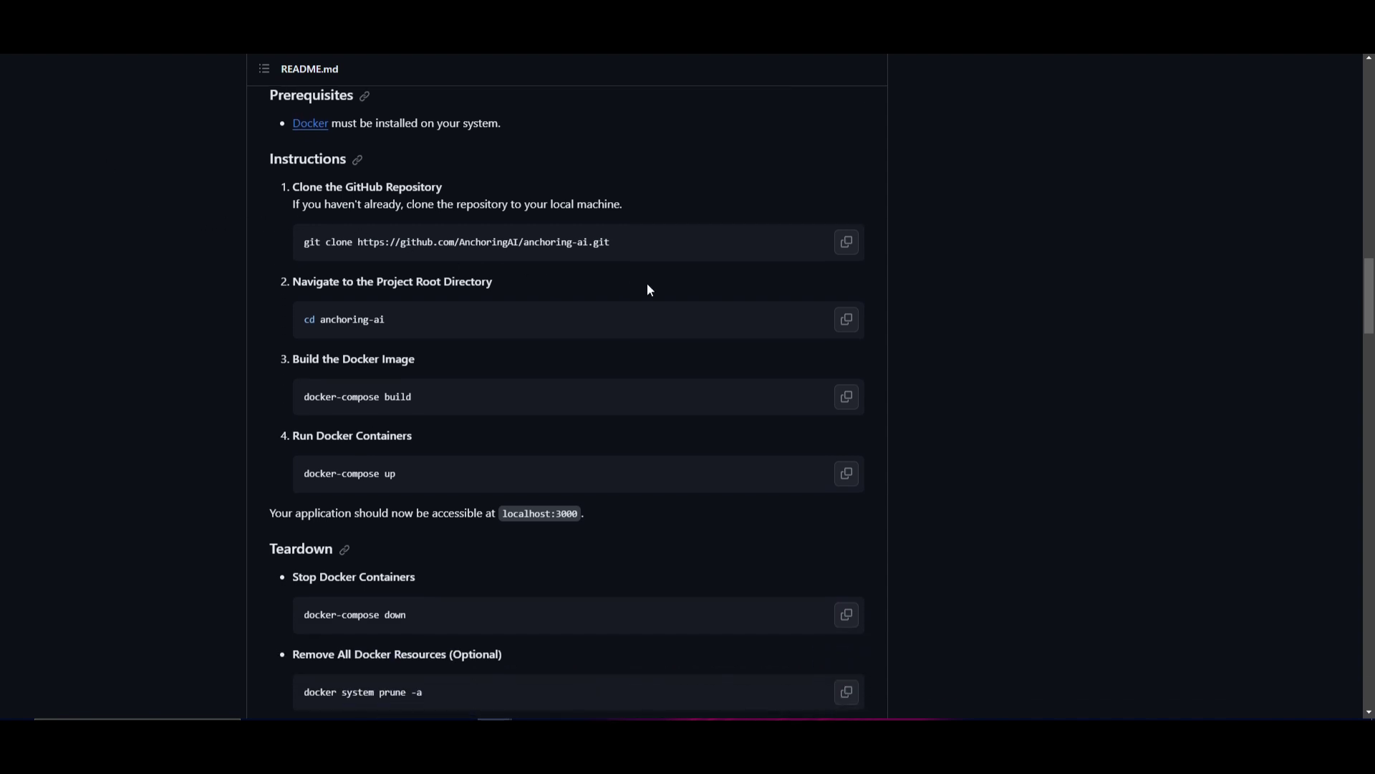
mouse_move(704, 230)
mouse_down()
mouse_move(251, 188)
mouse_move(273, 213)
mouse_up()
click(272, 215)
Step: Highlight the localhost:3000 address, read further down, then scroll back up to Docker Deployment
scroll(378, 392, down, 1)
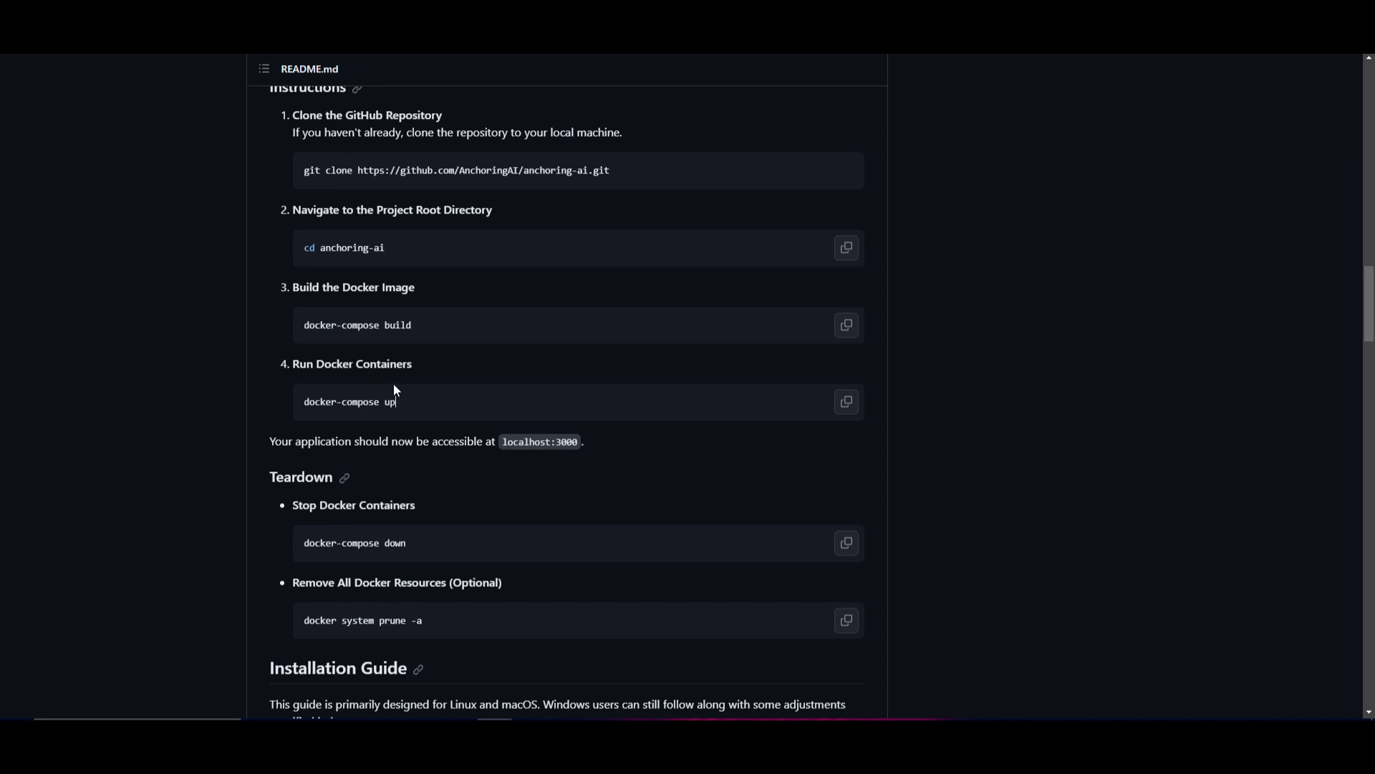
drag(581, 444, 540, 442)
scroll(540, 442, down, 4)
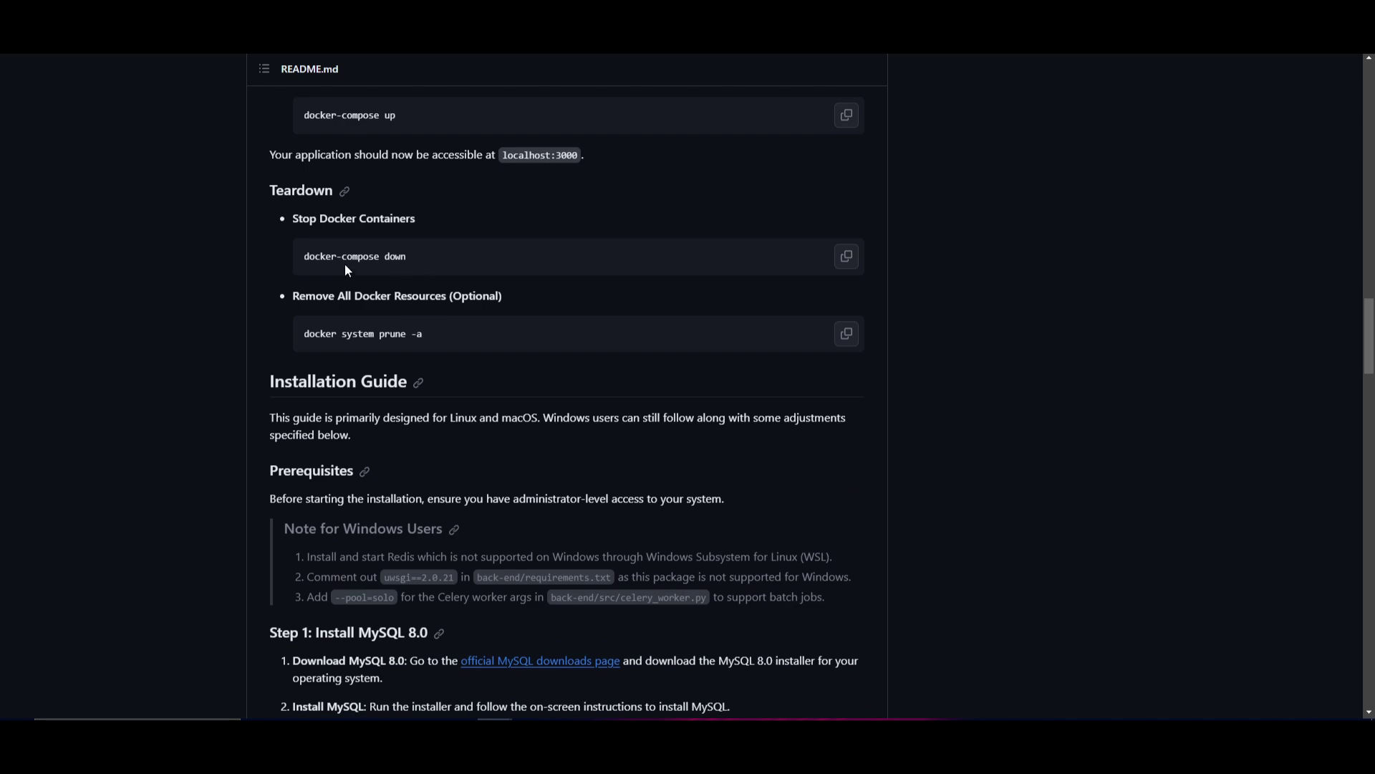
scroll(442, 331, down, 3)
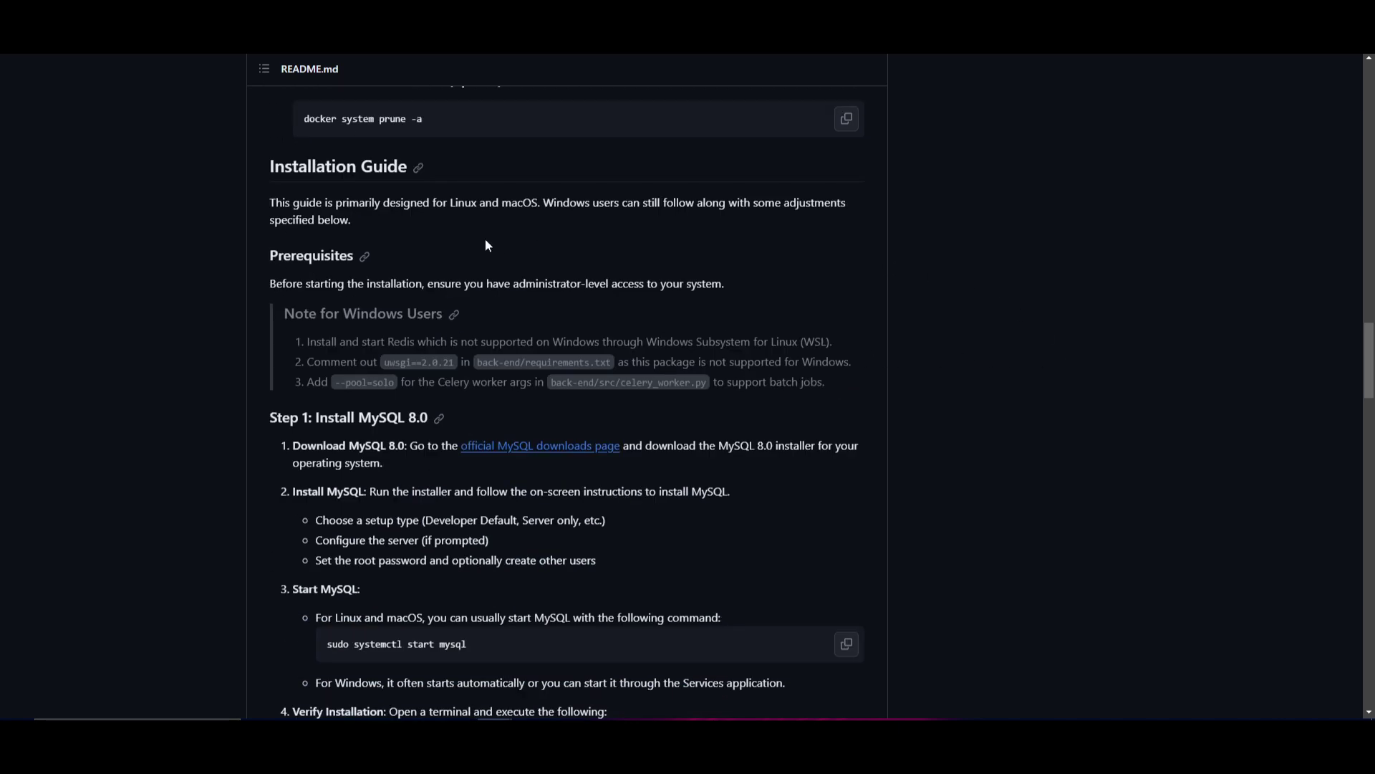
scroll(486, 246, down, 11)
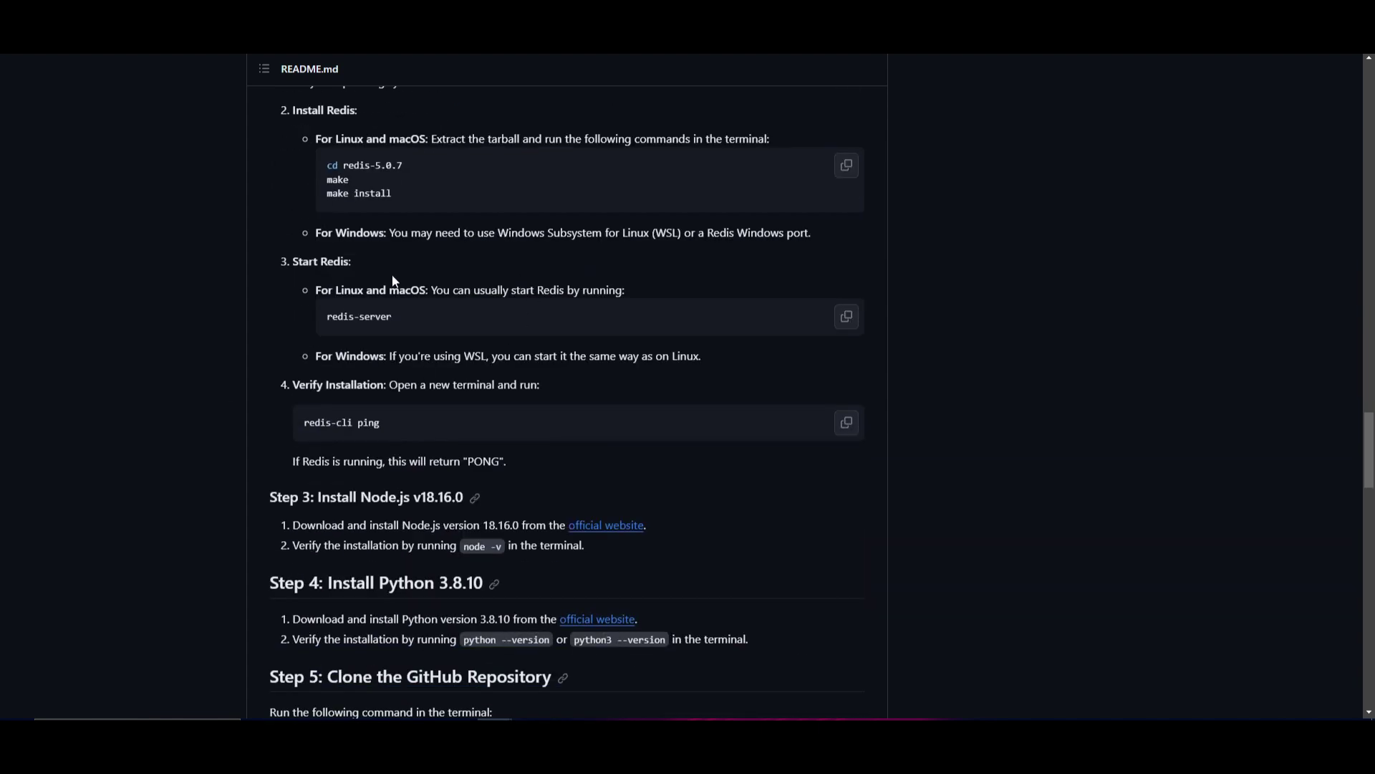
scroll(398, 403, down, 11)
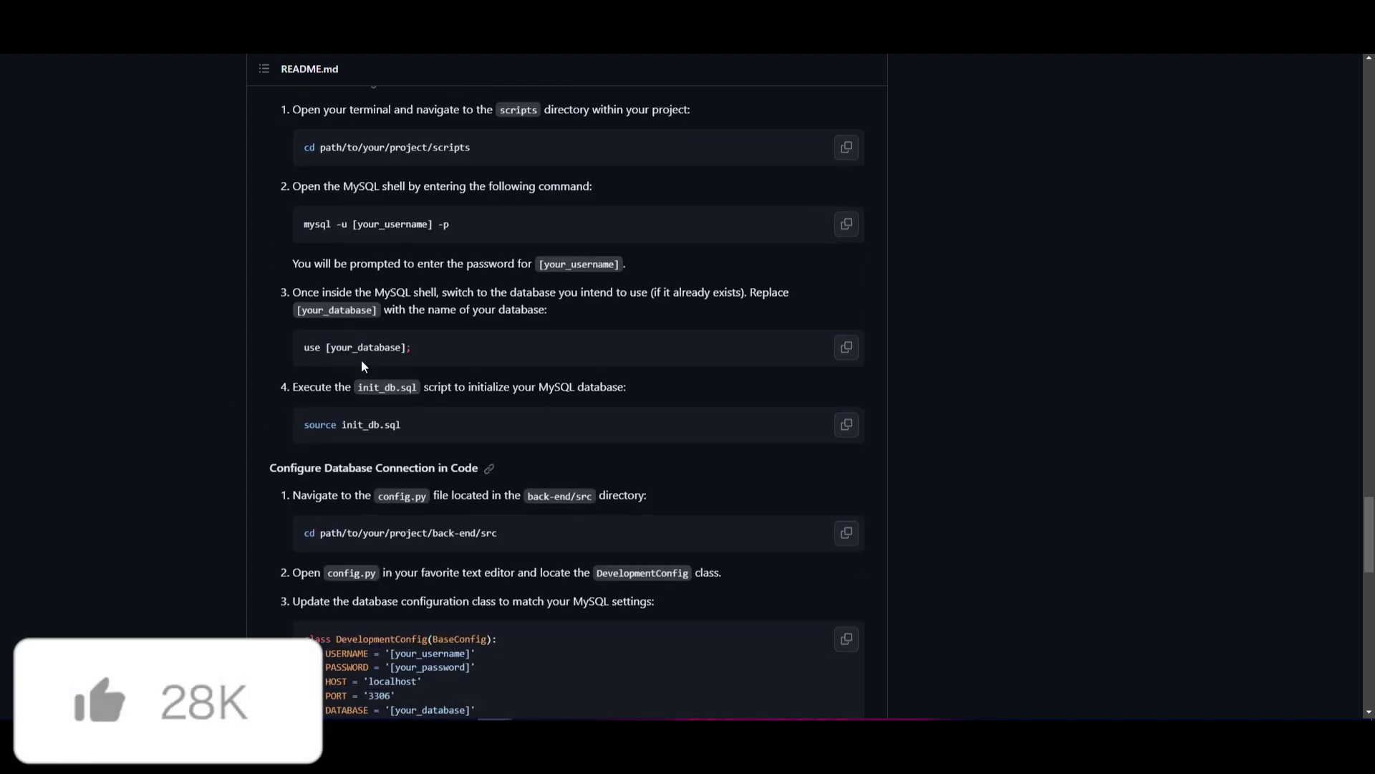
scroll(361, 361, down, 4)
scroll(363, 360, down, 2)
scroll(362, 360, up, 20)
scroll(627, 301, up, 12)
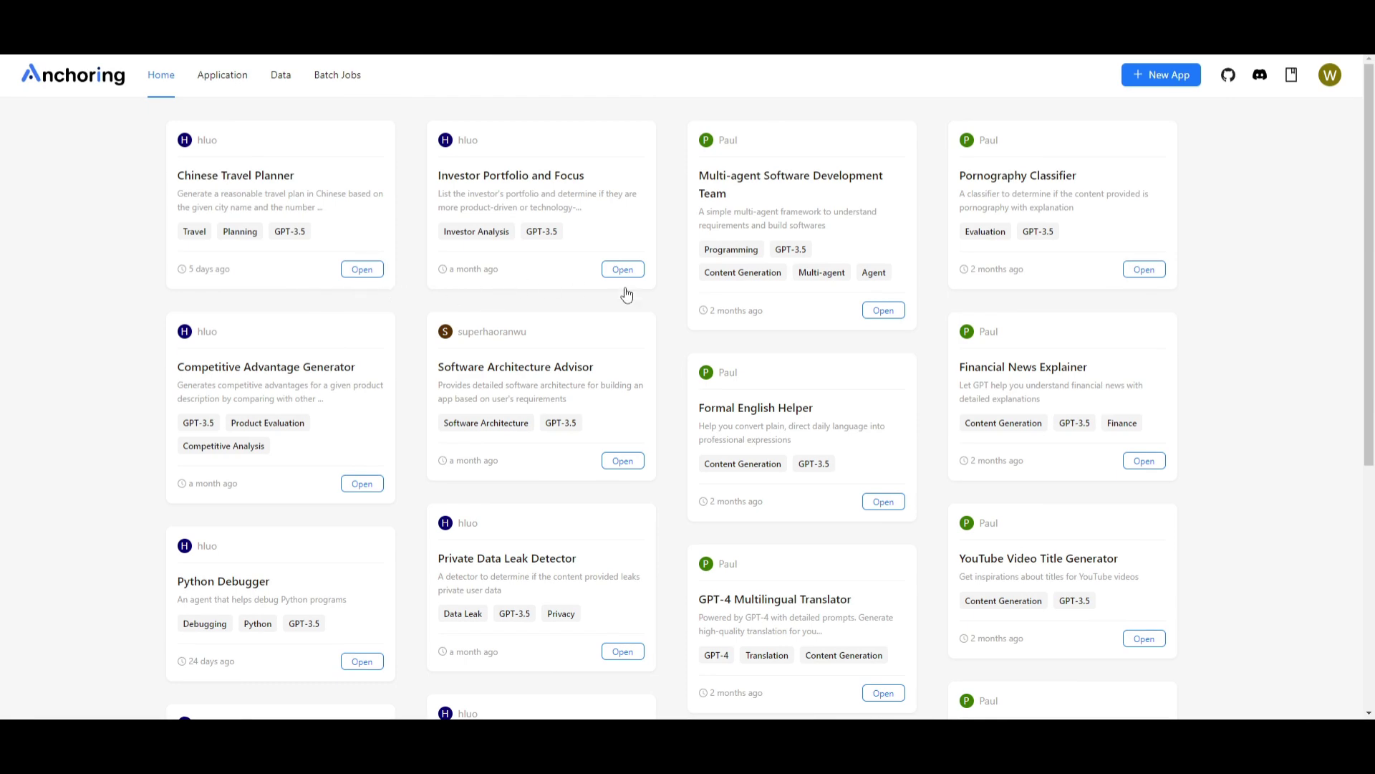
Step: Create a new app from scratch and retitle it 'Software Development App'
click(1166, 72)
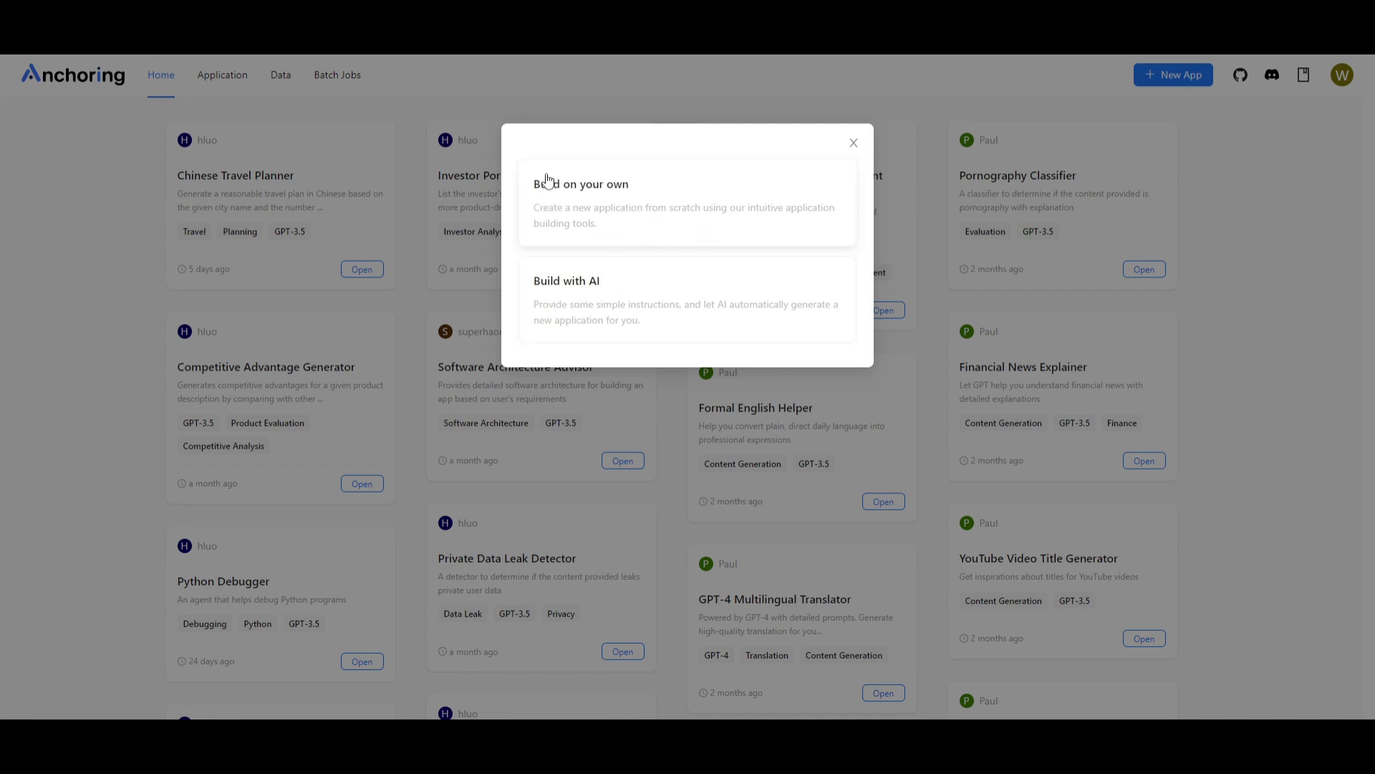
click(692, 212)
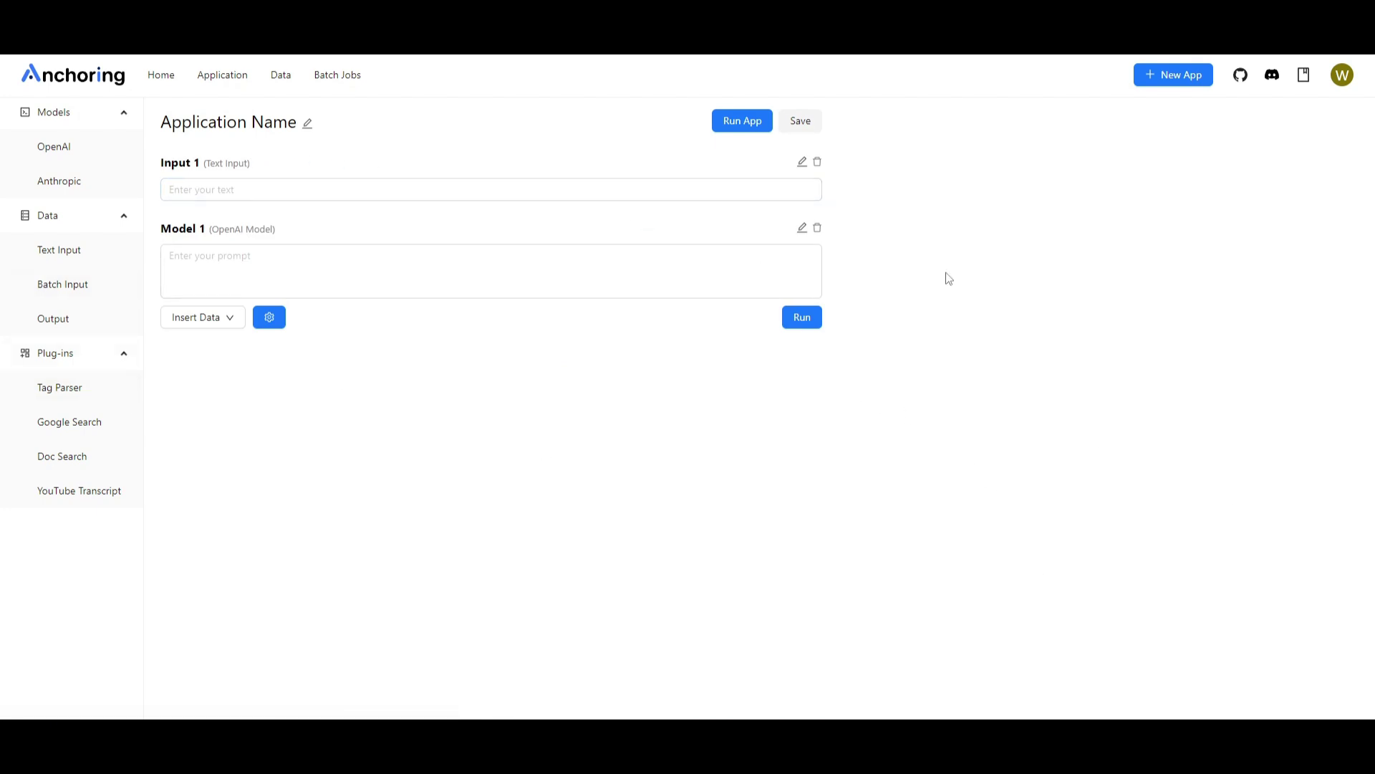
click(310, 128)
drag(343, 120, 101, 111)
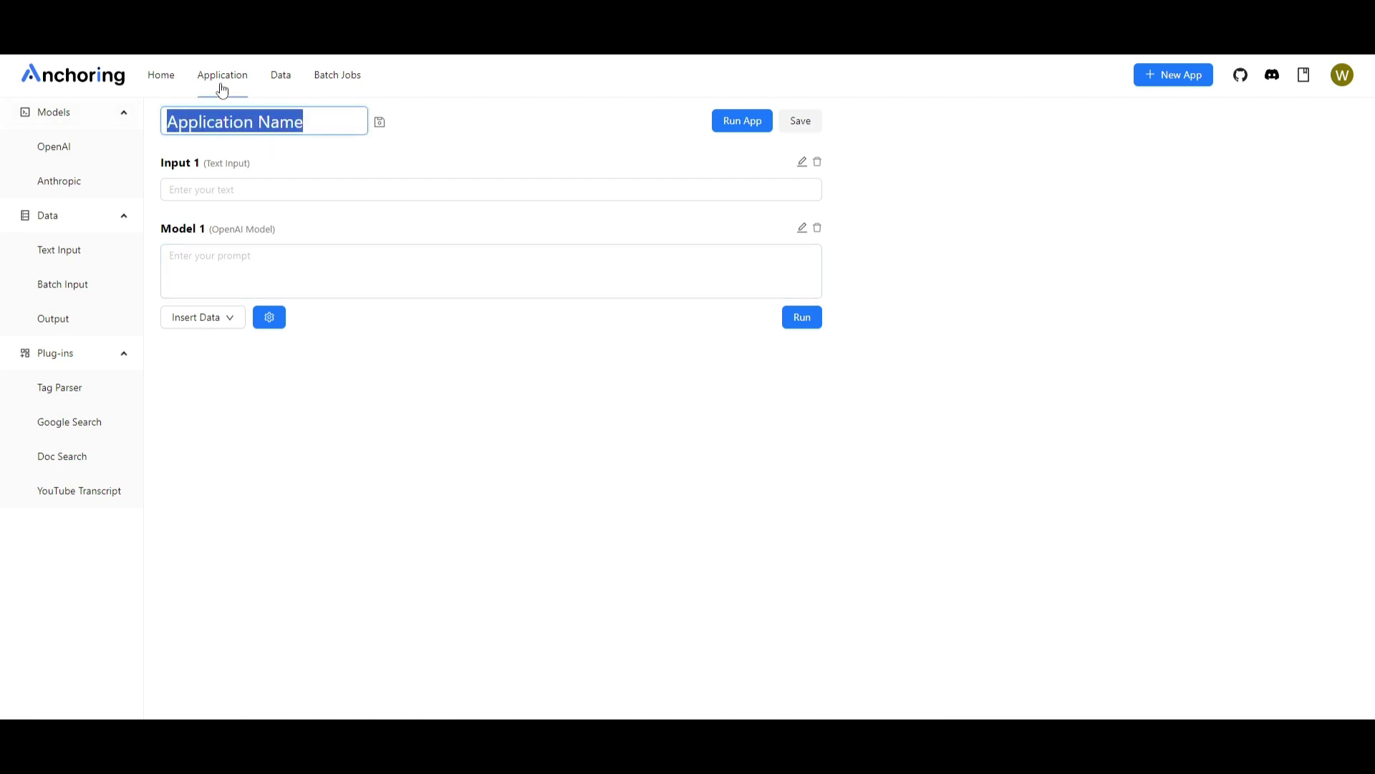
text(Software De)
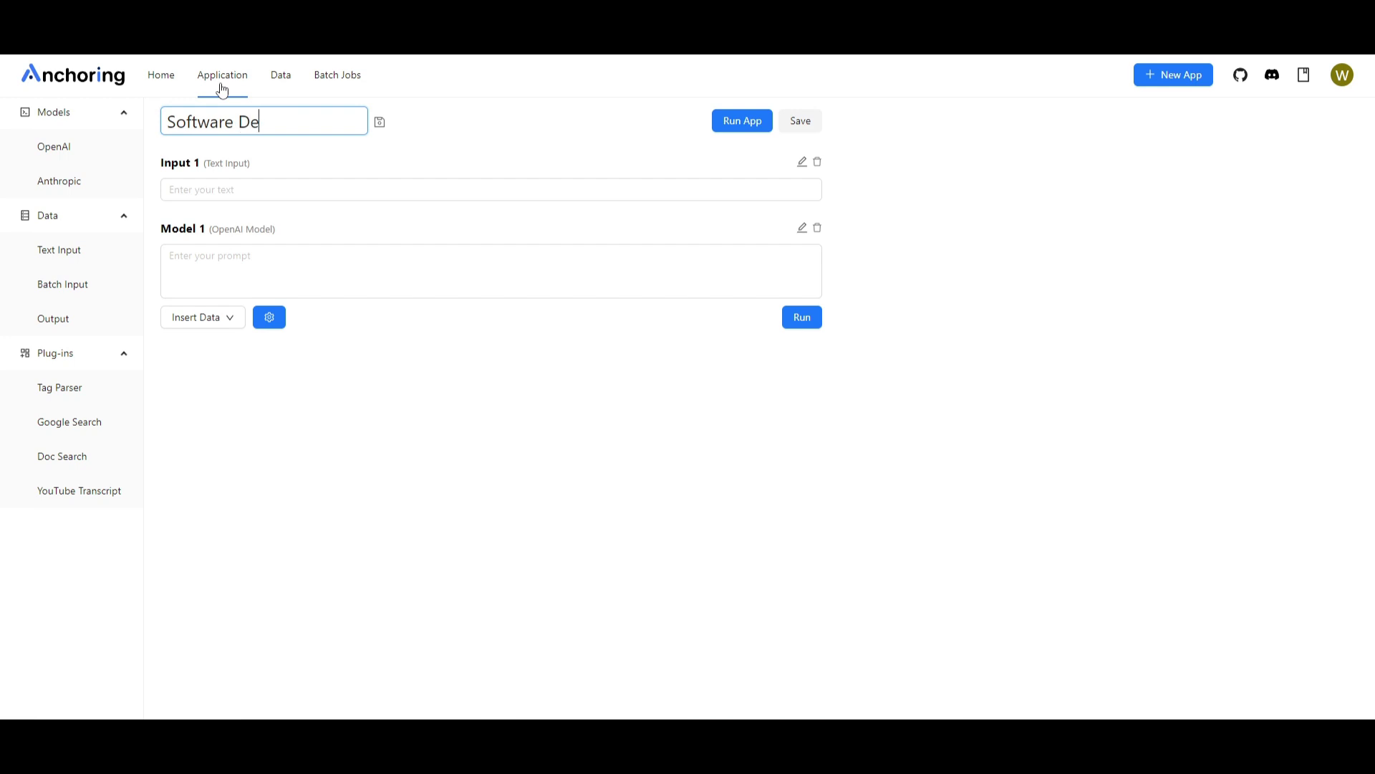
text(velopment App)
key(Return)
click(234, 192)
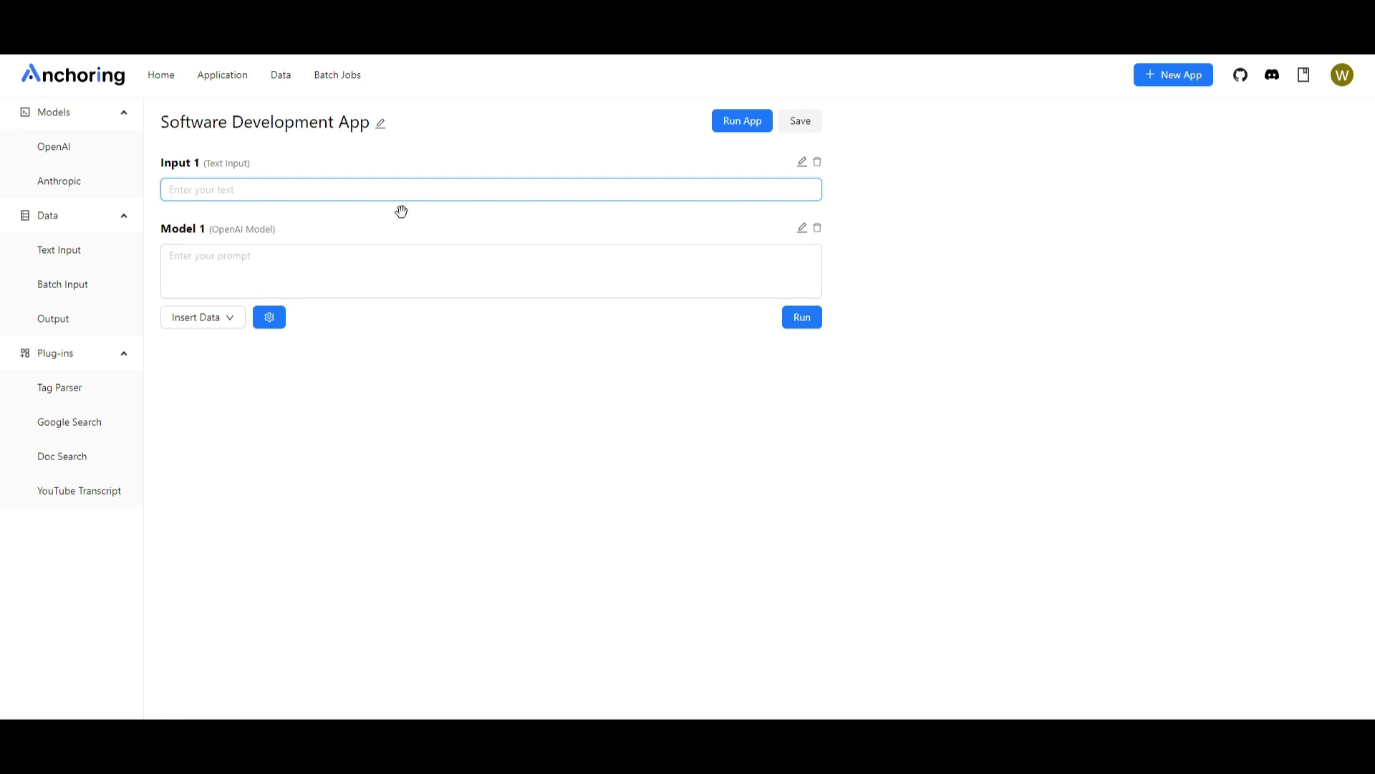
Step: Enter 'You create Software Prototypes with this app!' as Input 1's text
text(Y)
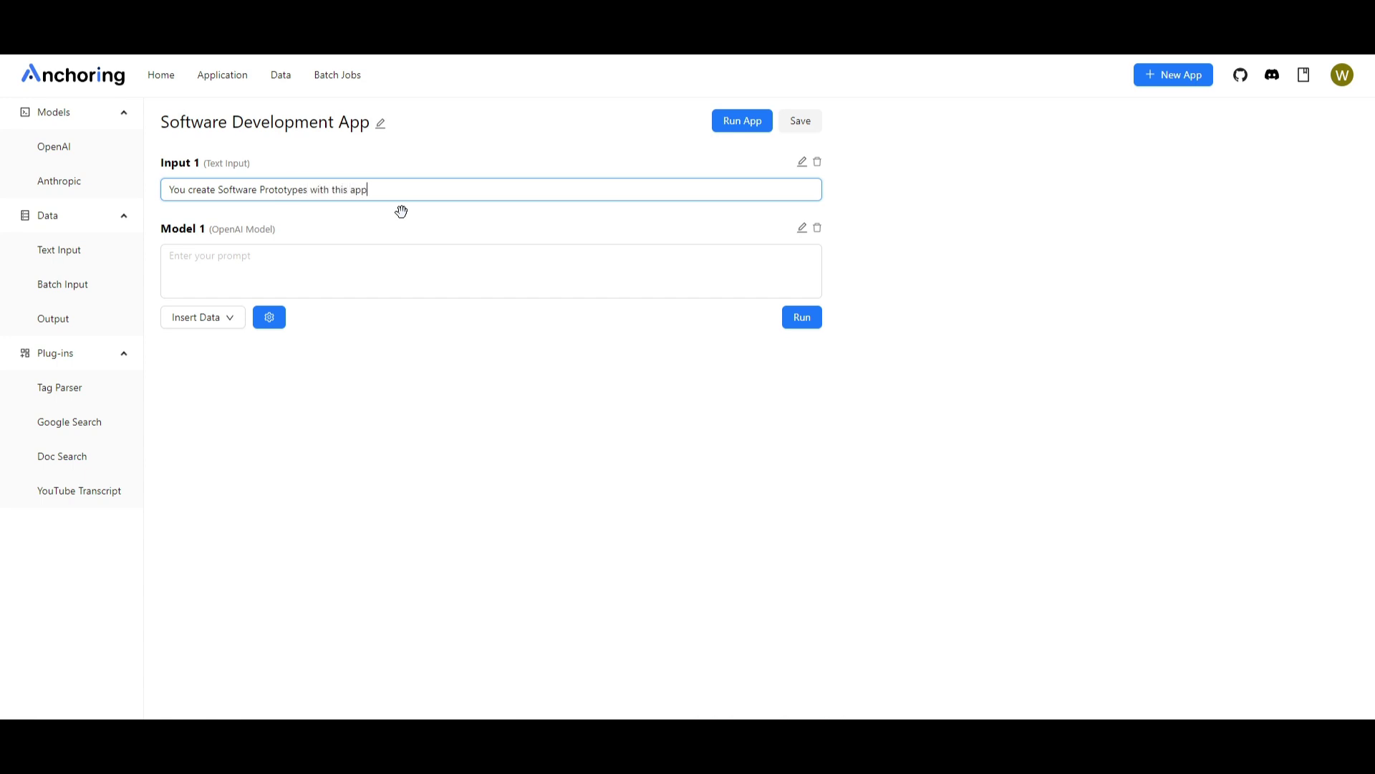
text(!)
key(Tab)
key(Tab)
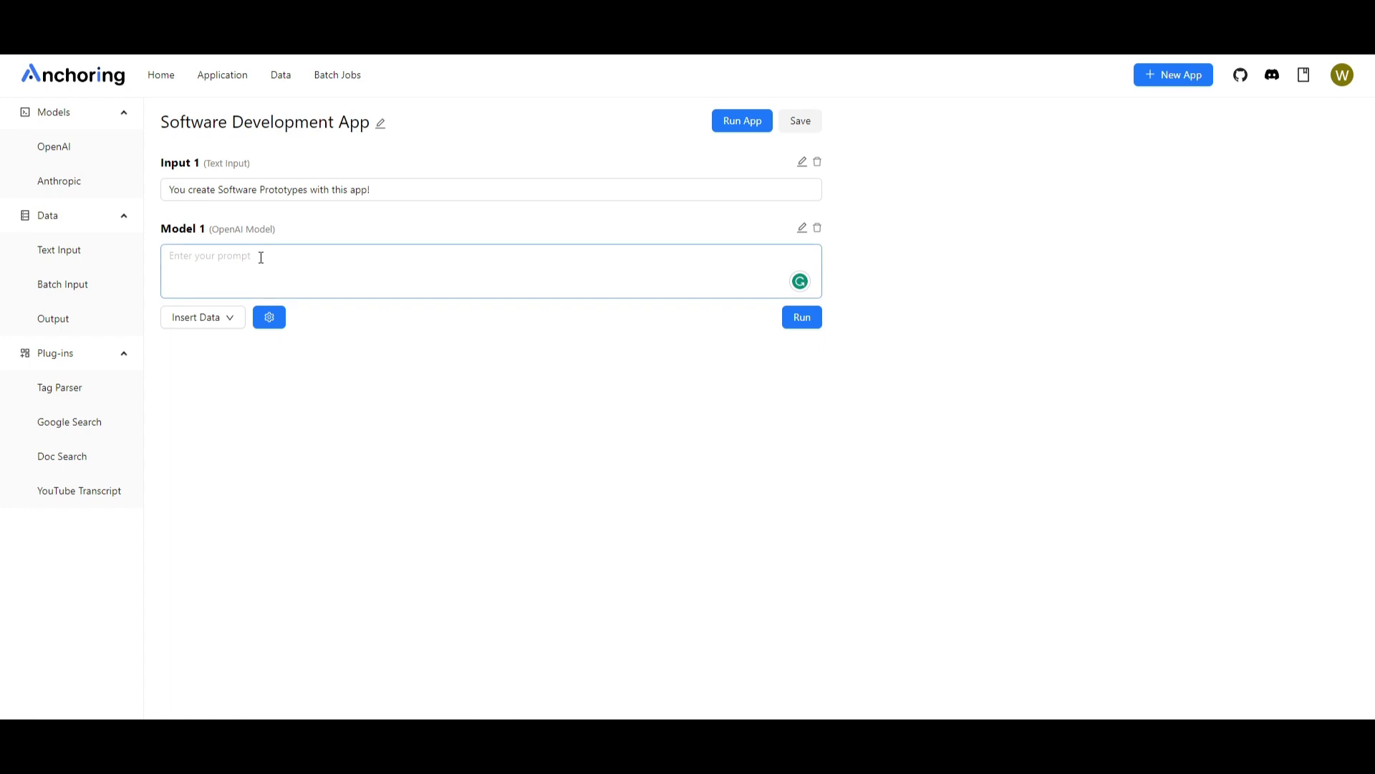
drag(396, 191, 49, 179)
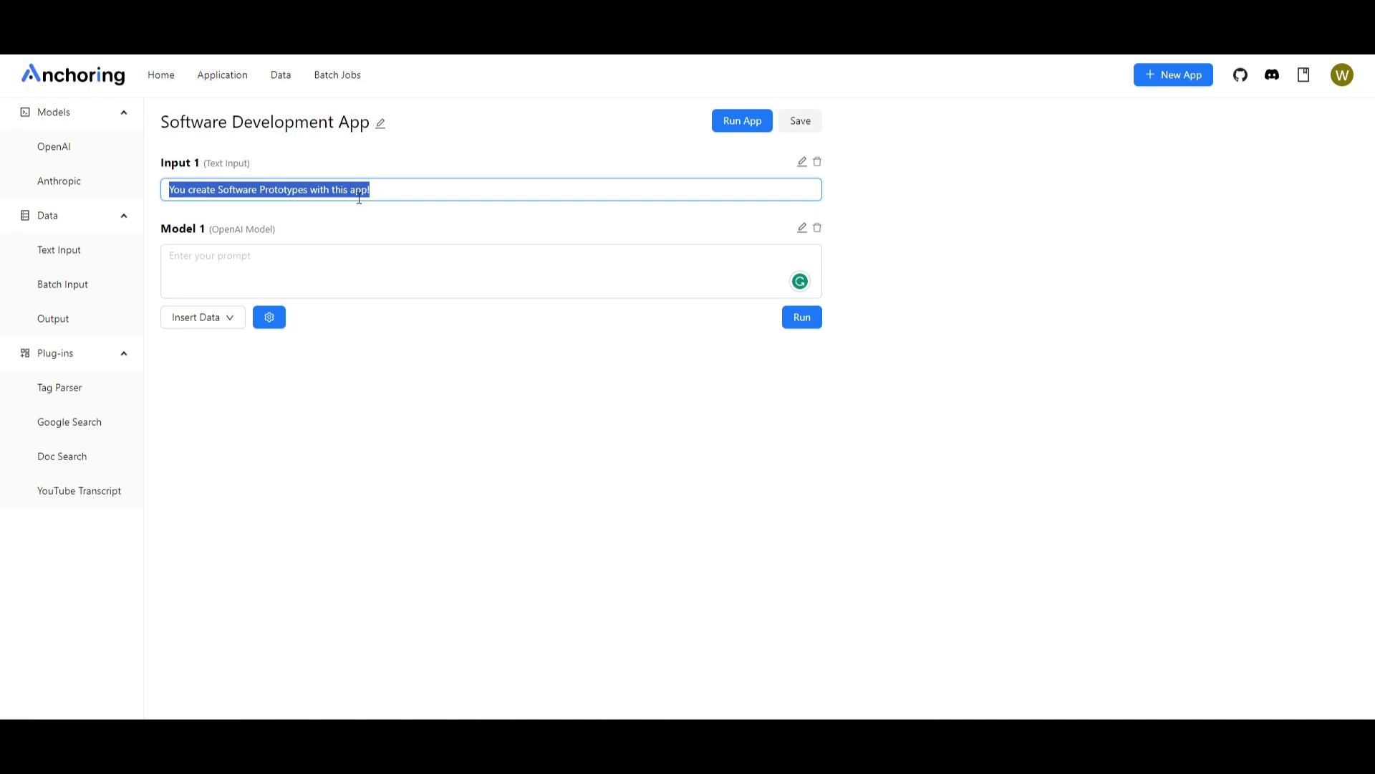
Step: Check Model 1's Insert Data options for its prompt and open its model settings
click(219, 264)
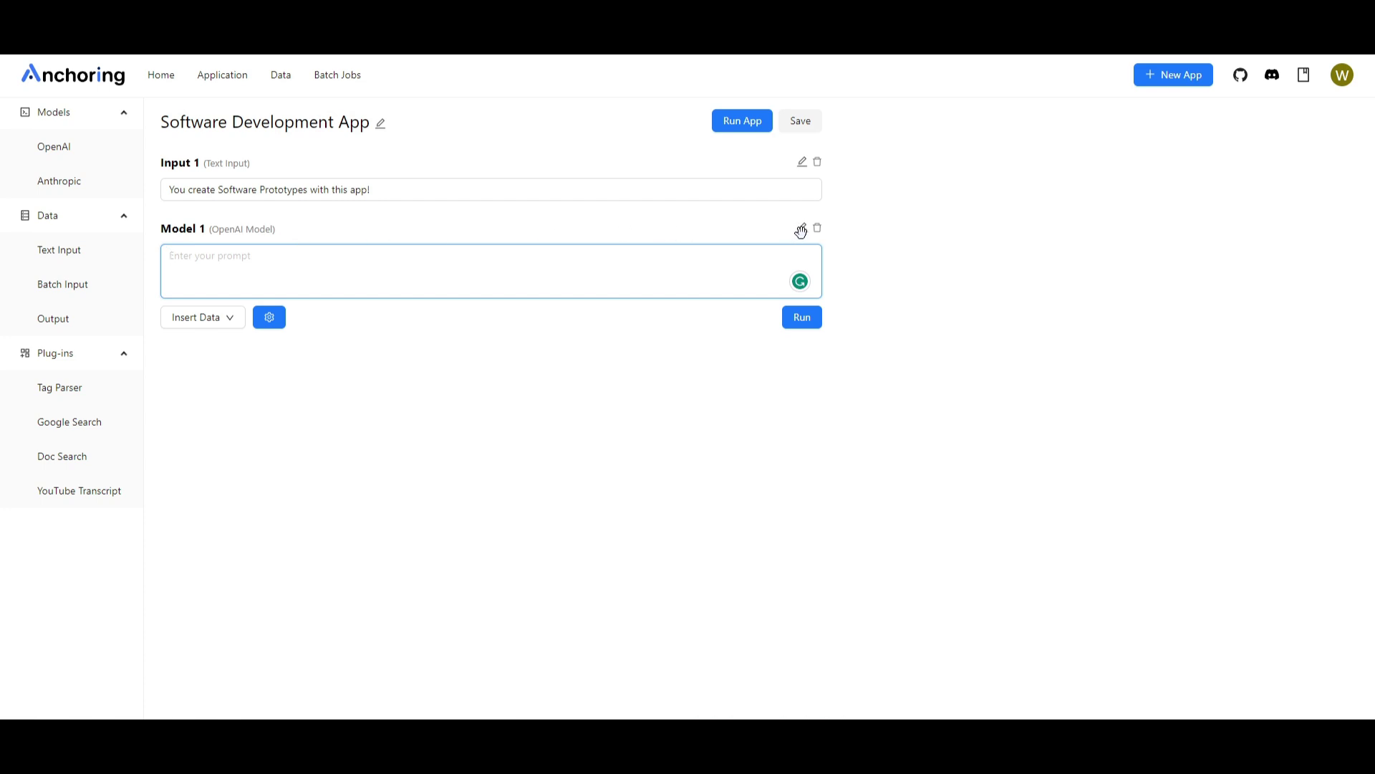
click(188, 318)
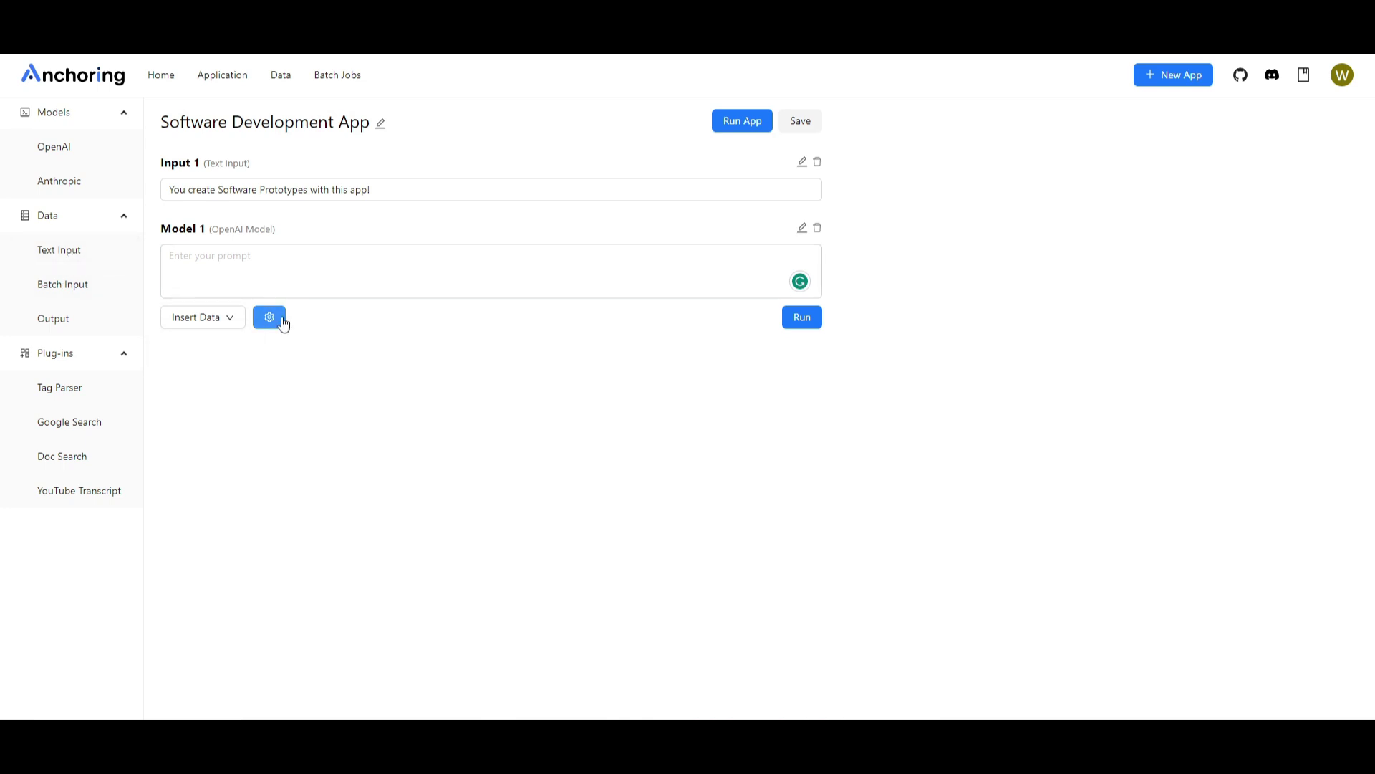
click(269, 318)
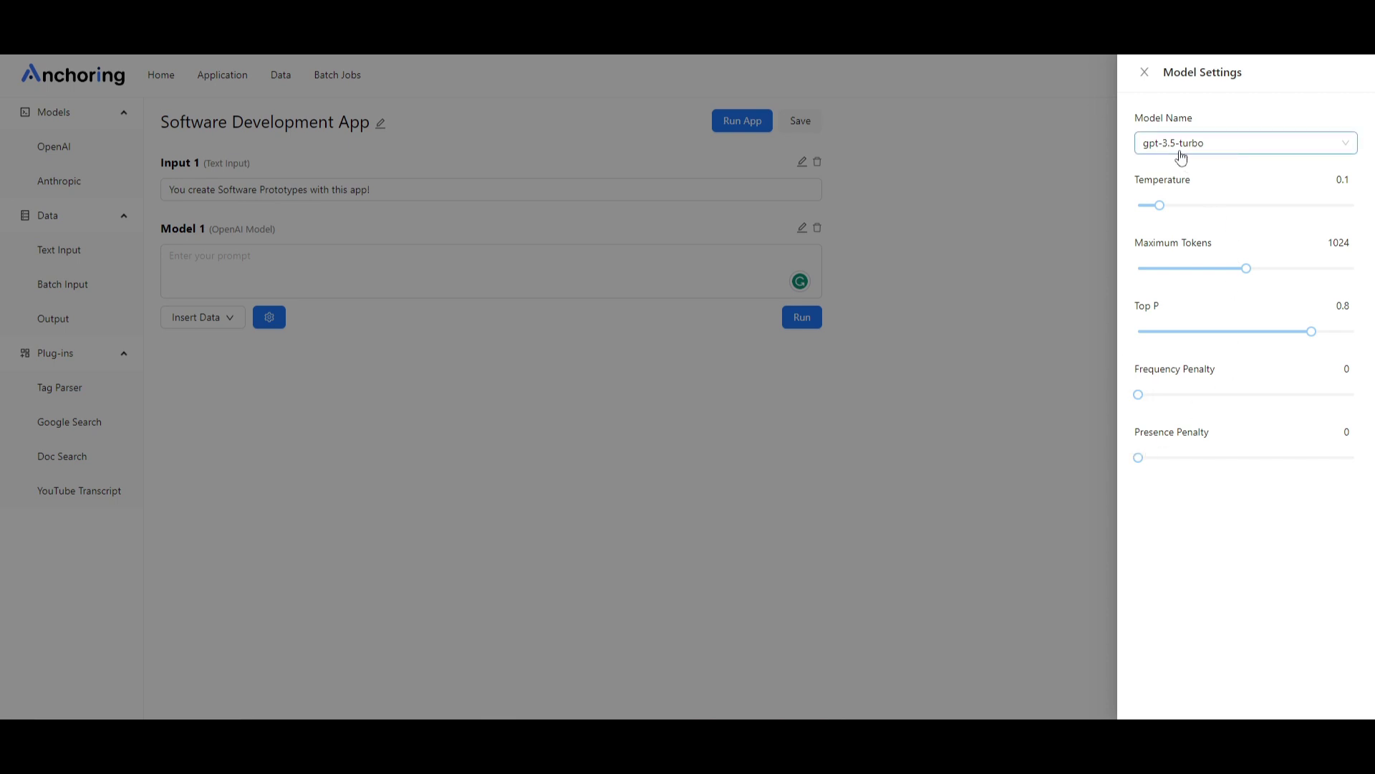
Step: Check the Model Name list, keep gpt-3.5-turbo, and close Model Settings
click(1214, 145)
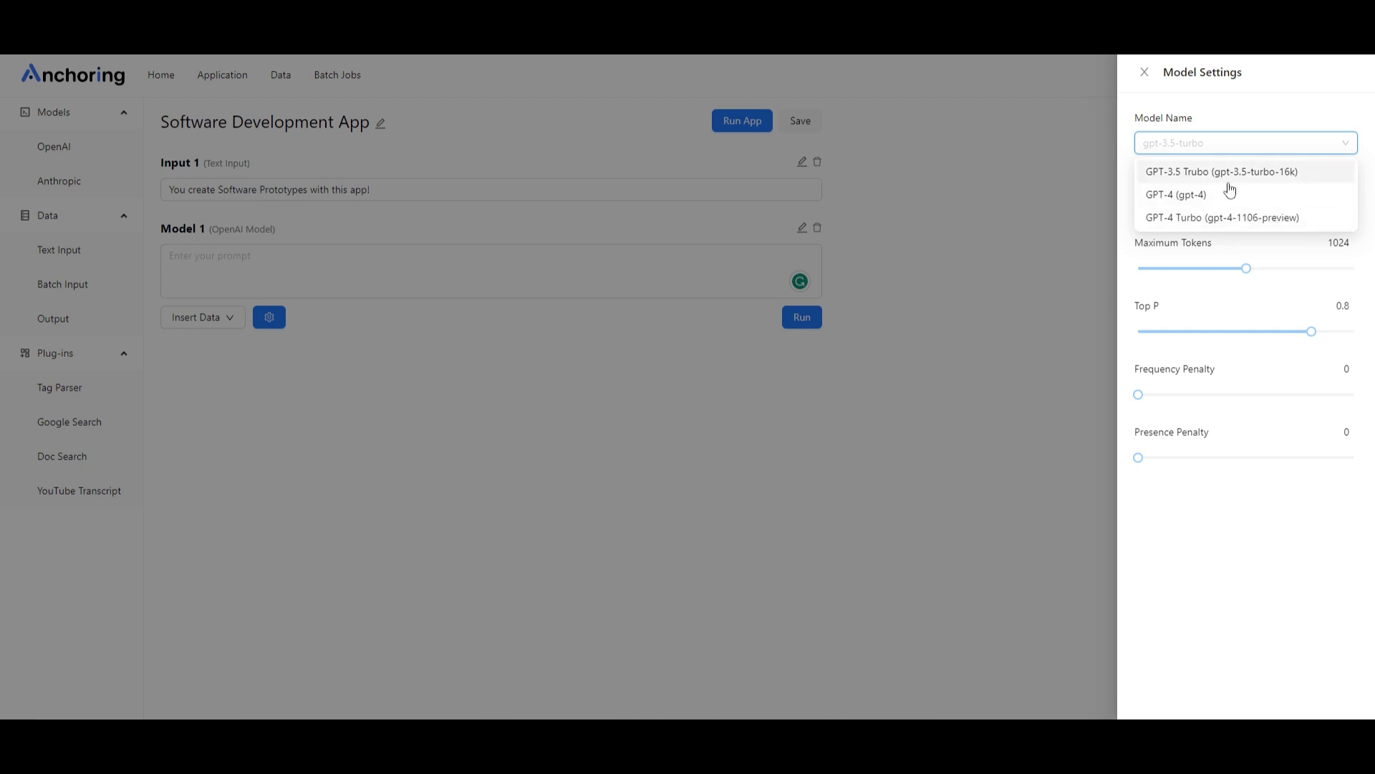
drag(1170, 72, 1141, 76)
click(1144, 73)
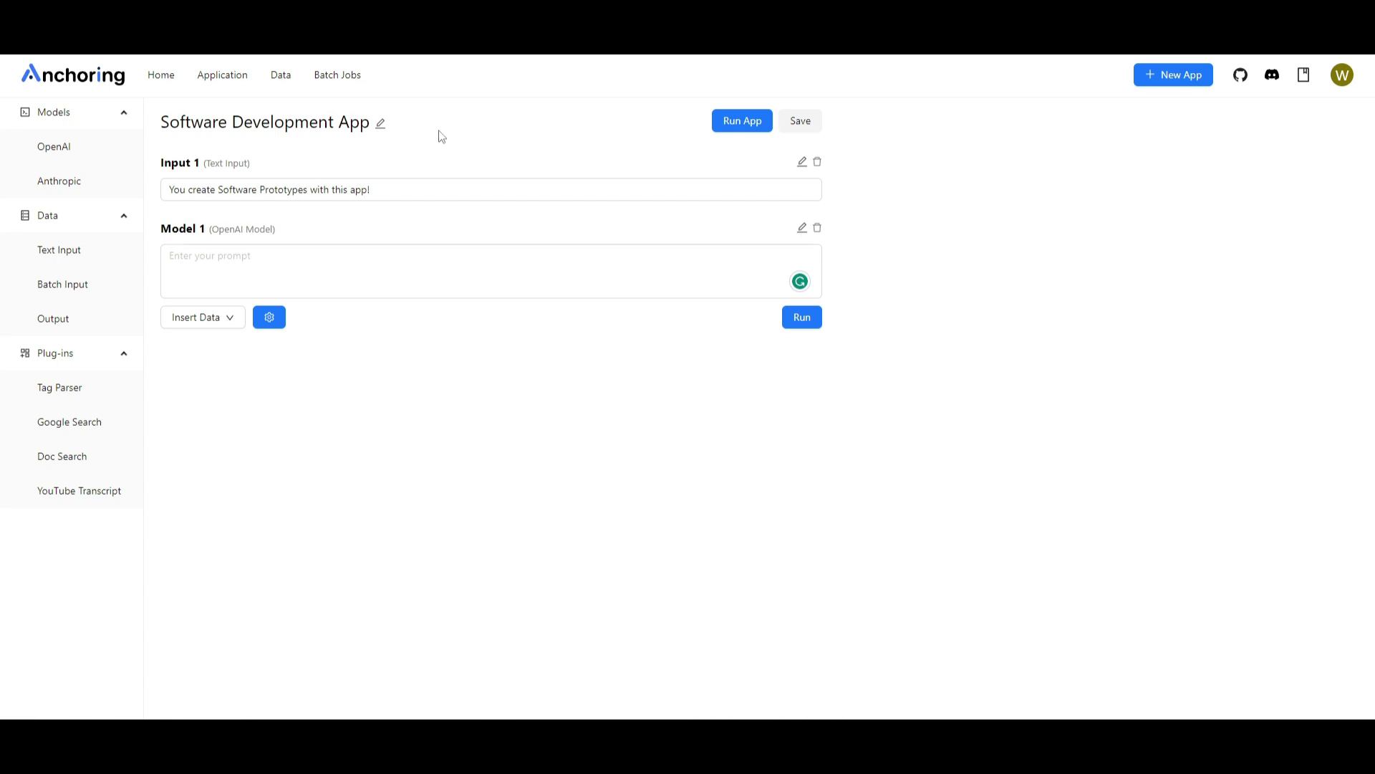
Step: Add an Anthropic model as Model 2, then delete that block
click(87, 179)
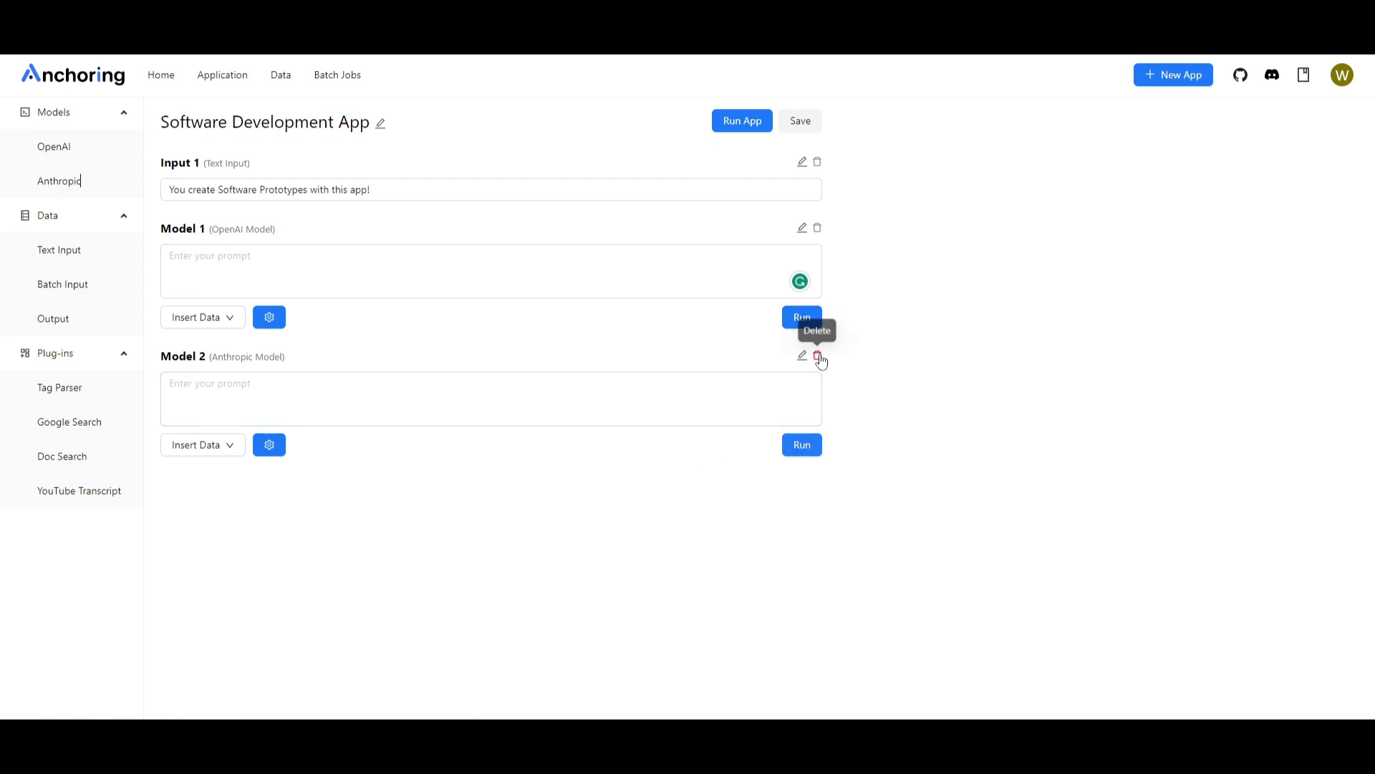
click(209, 382)
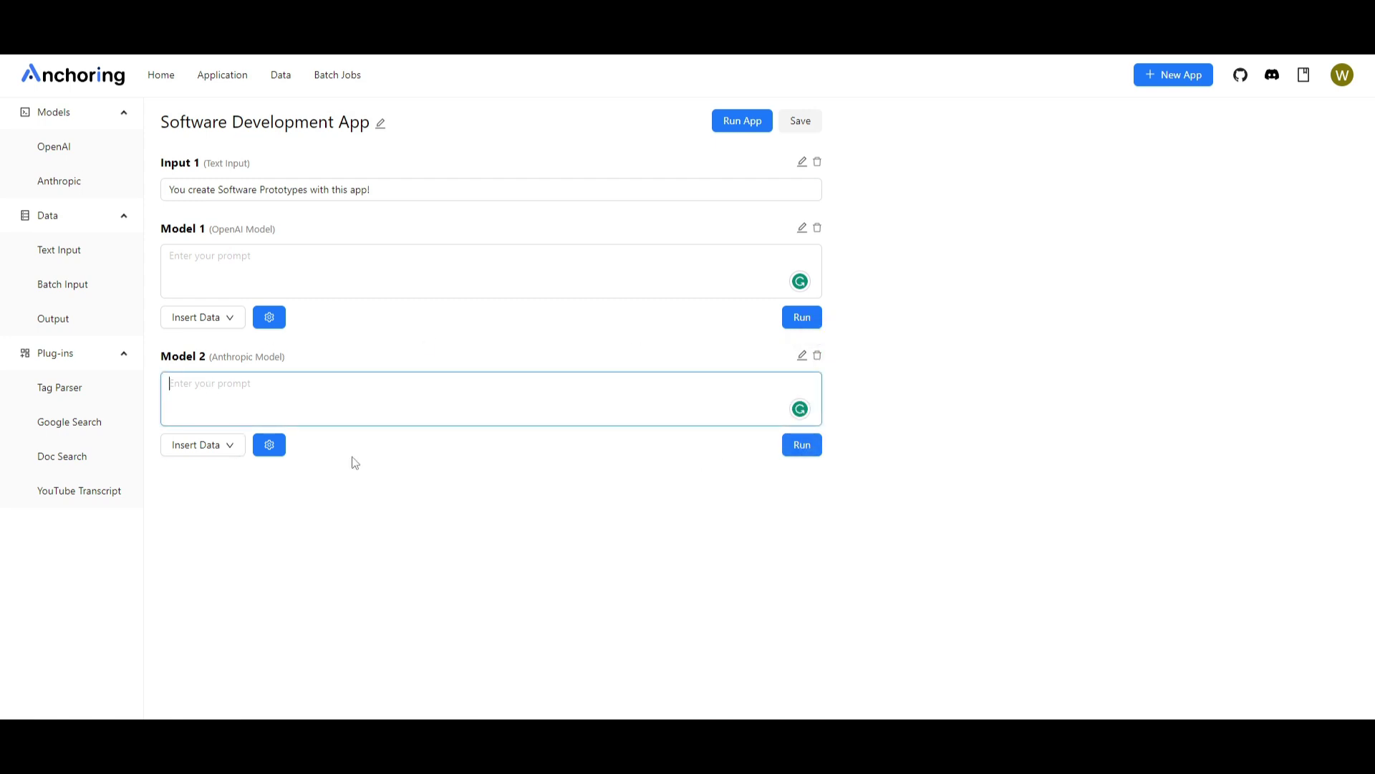
click(818, 357)
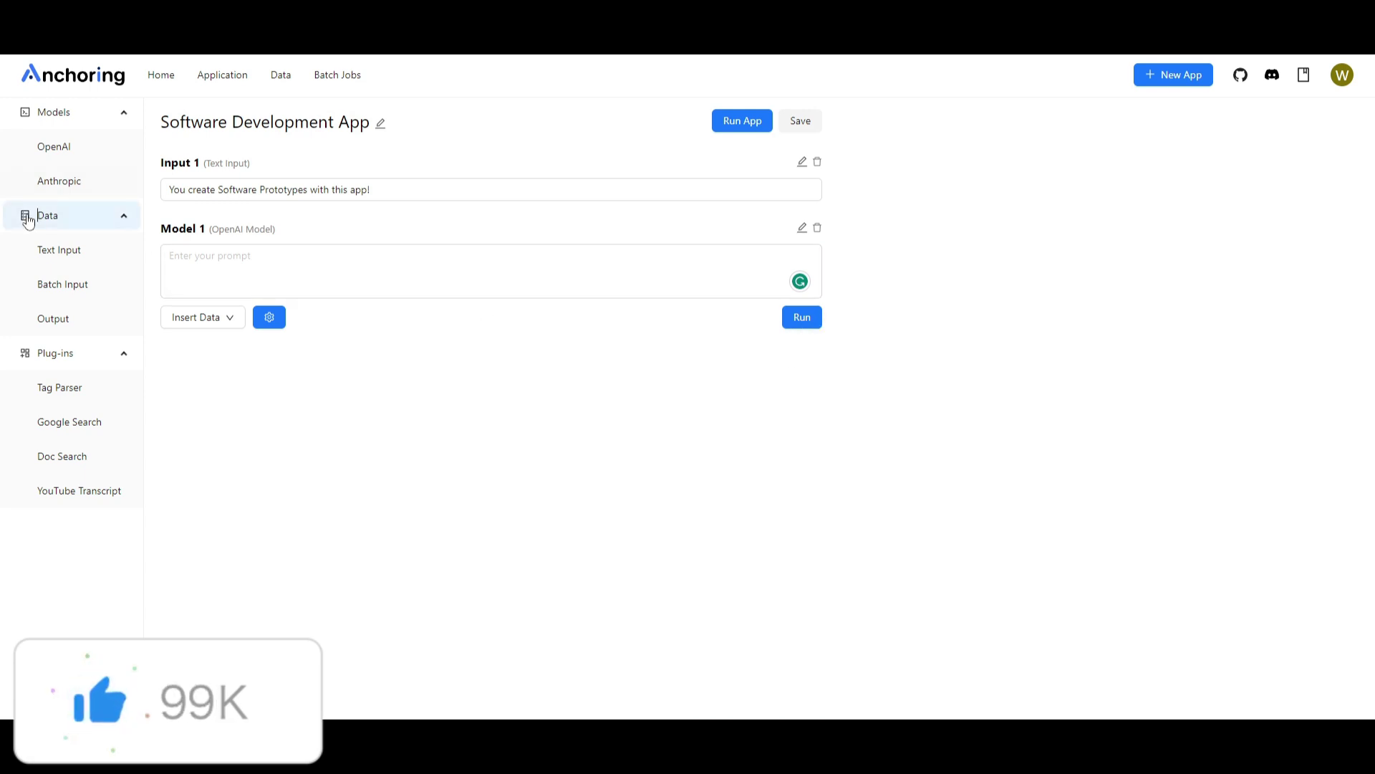
Step: Add Text Input, Batch Input and Output blocks to the app
click(48, 262)
click(48, 284)
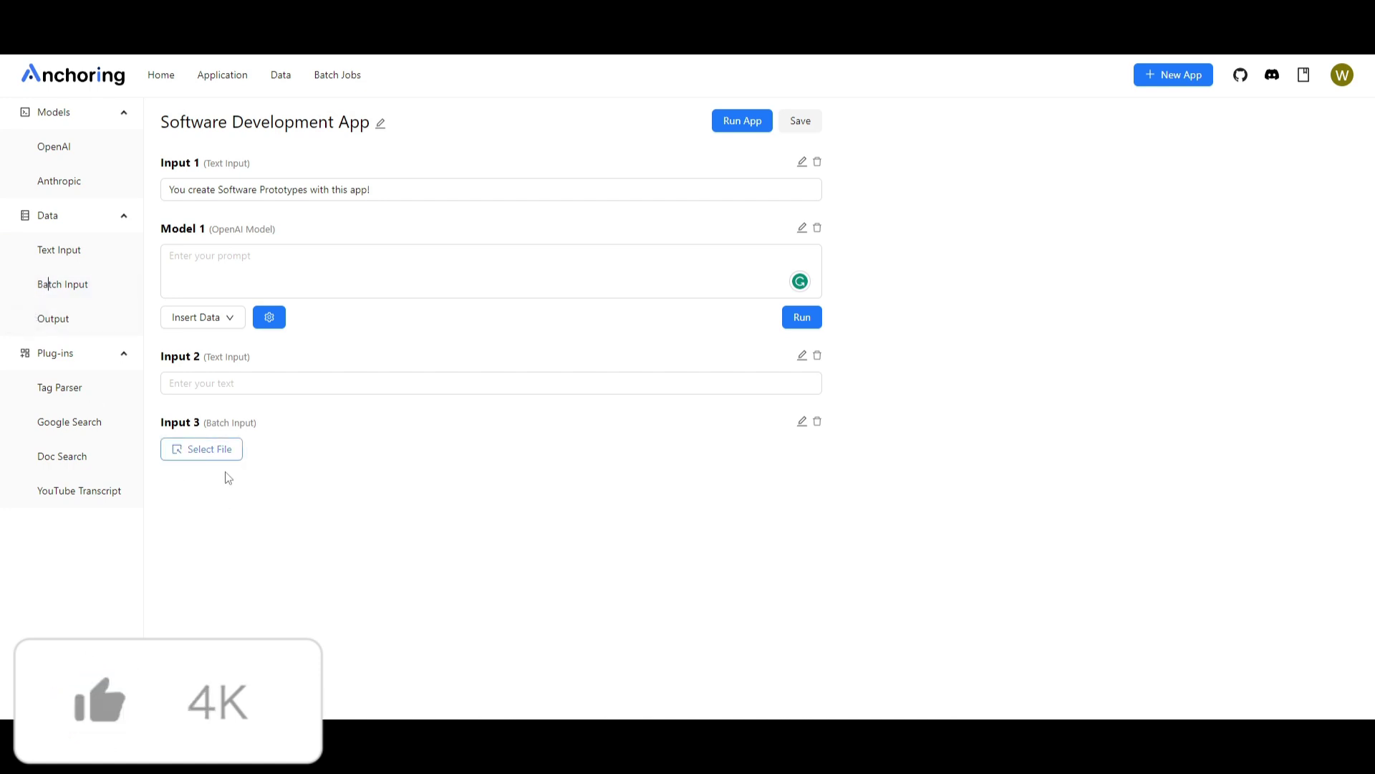
click(52, 318)
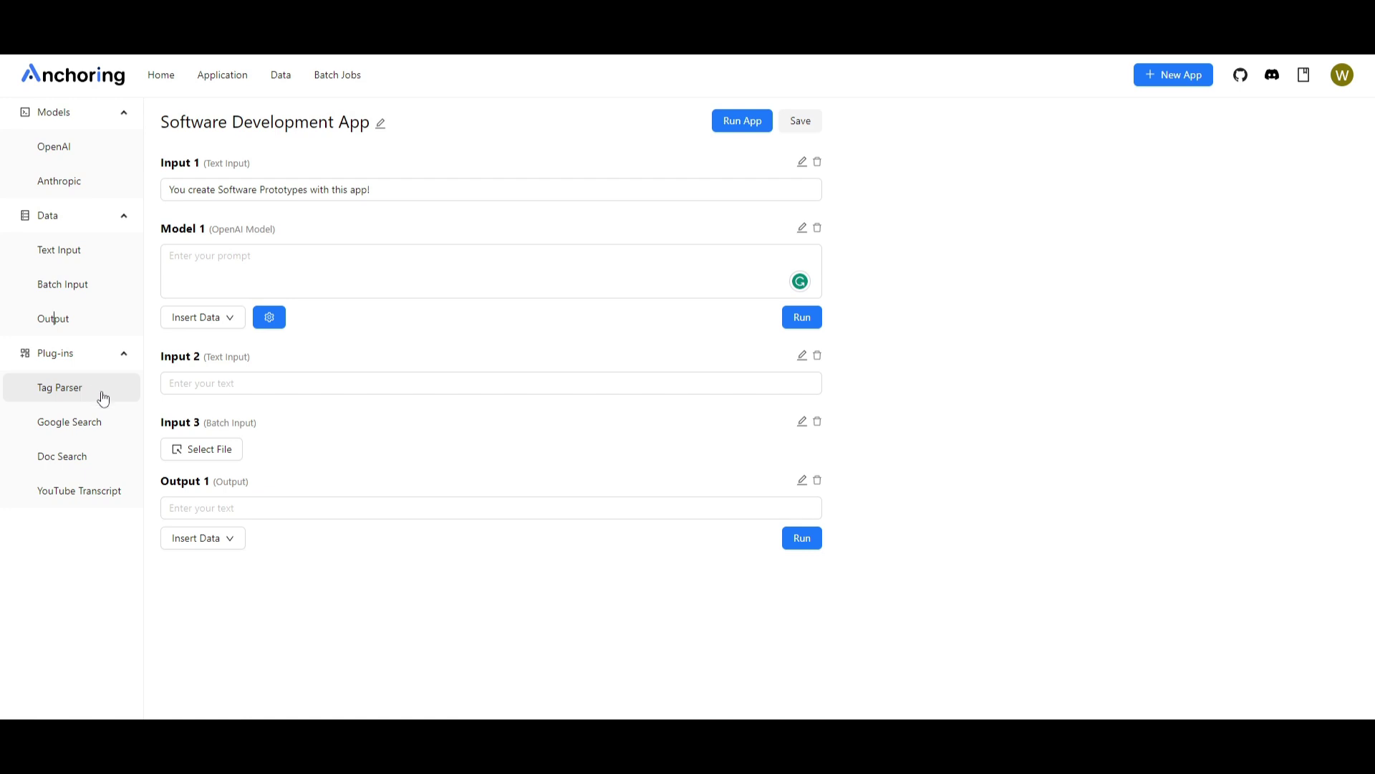
Step: Add Tag Parser, Google Search, Doc Search and YouTube Transcript plug-in blocks
click(70, 394)
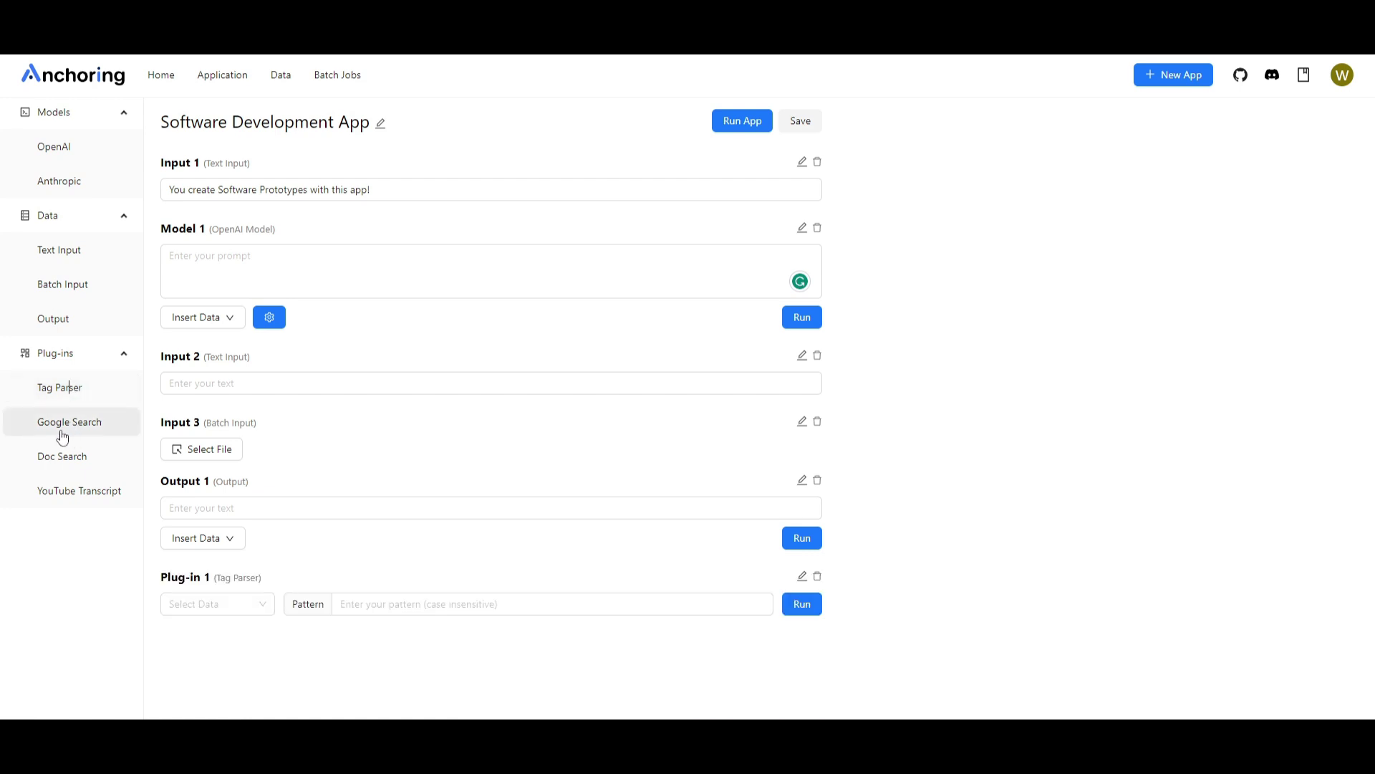
click(62, 437)
scroll(204, 533, down, 2)
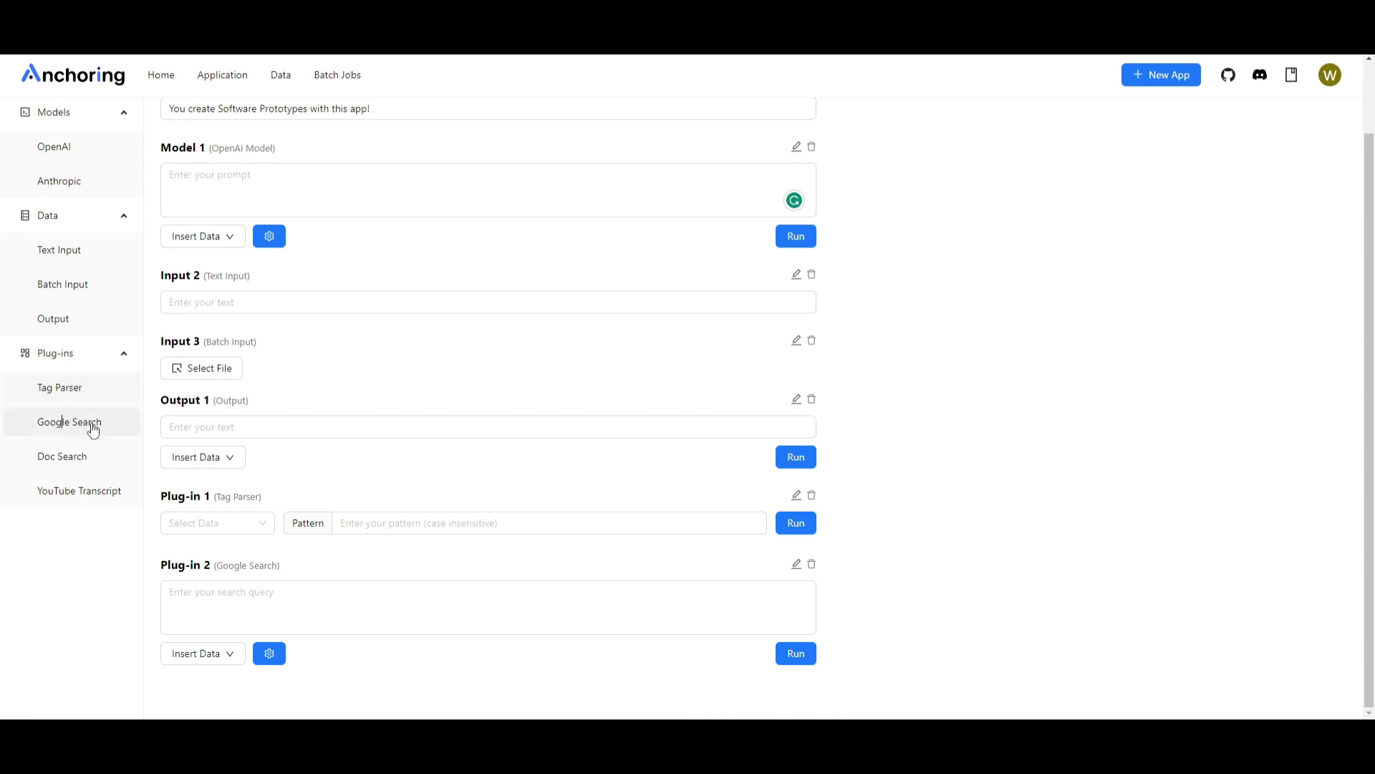
click(66, 456)
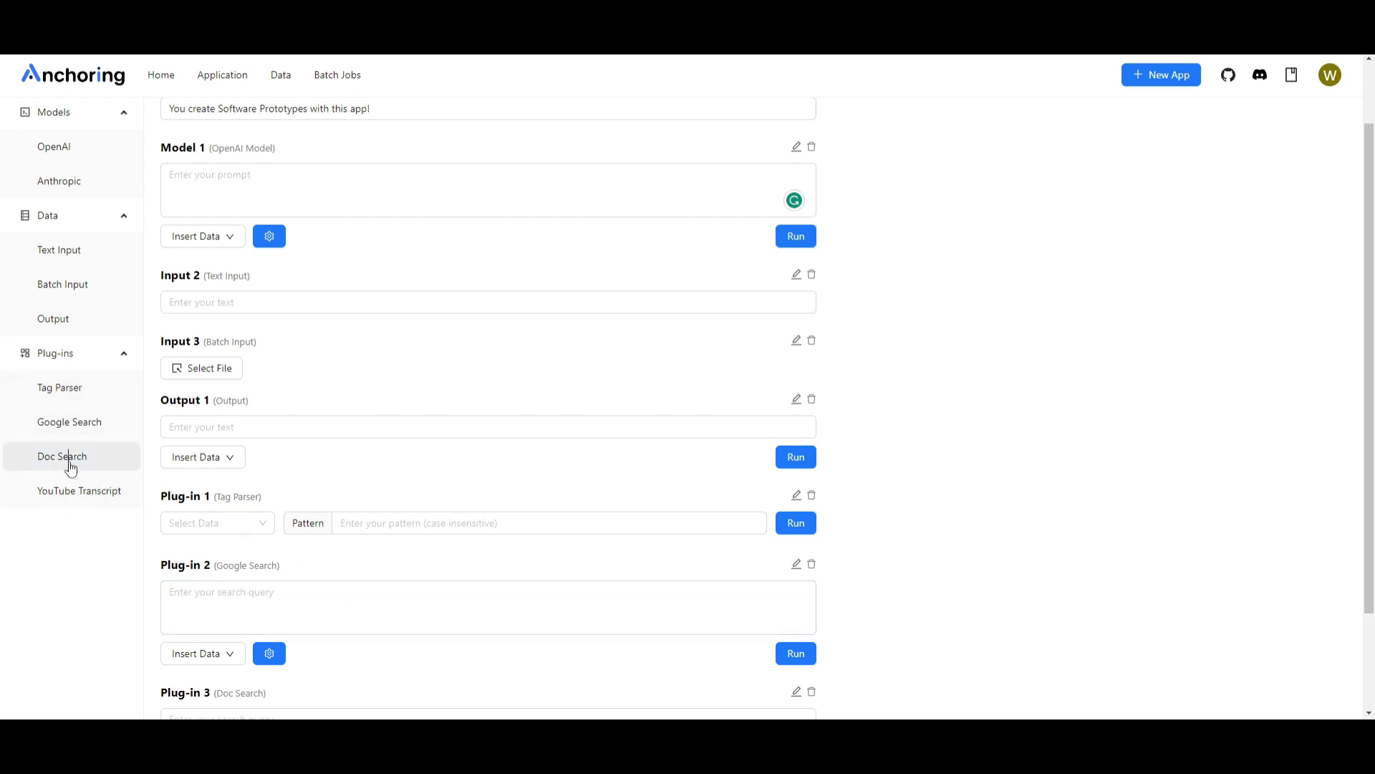
click(56, 502)
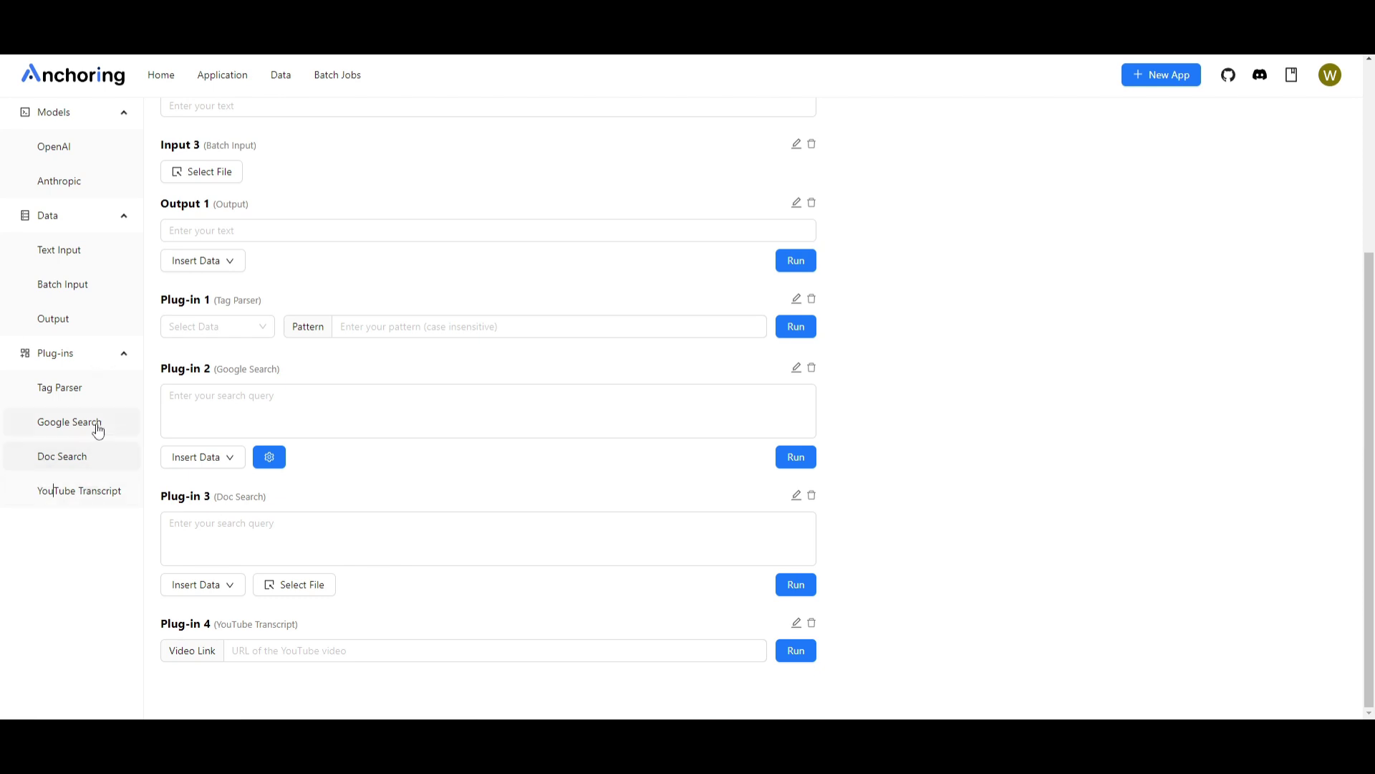
scroll(141, 430, up, 4)
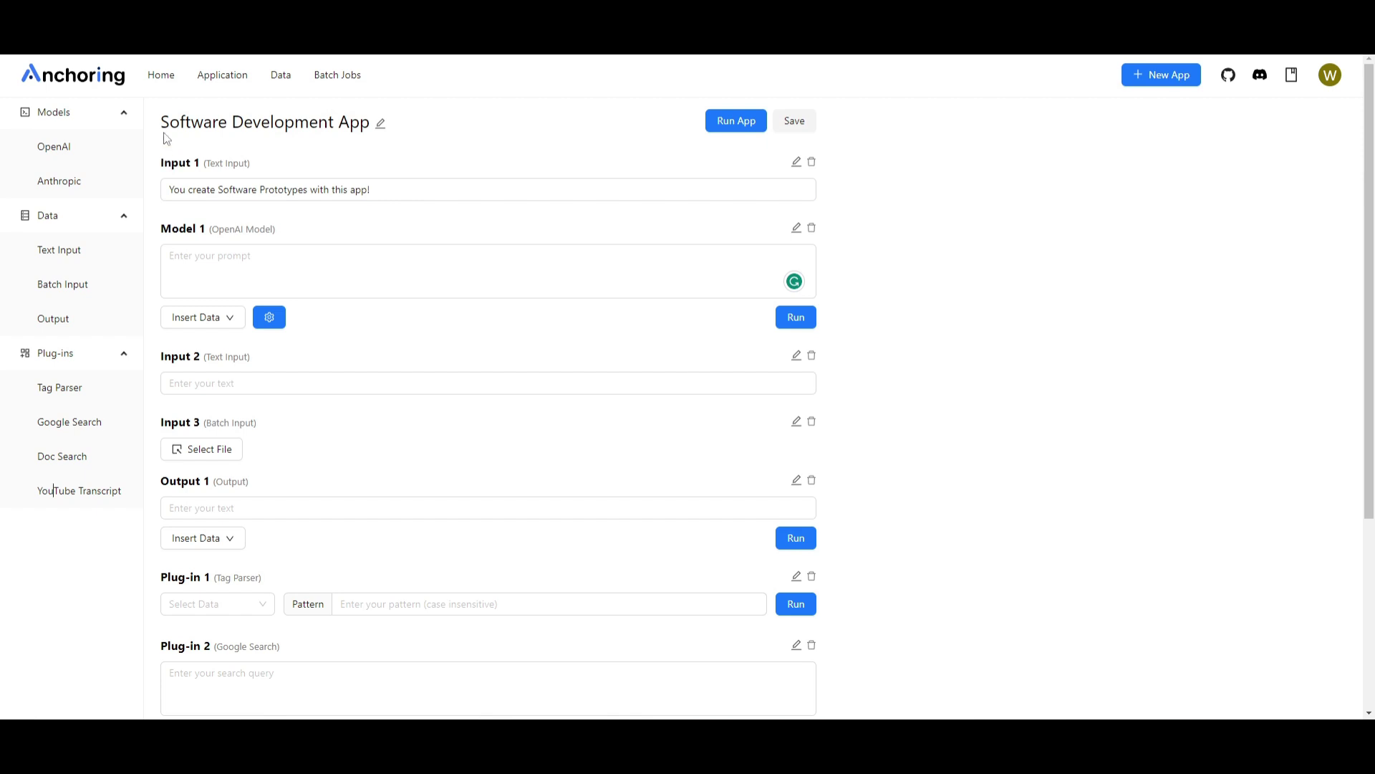
click(200, 193)
Step: Start a new app with the Build with AI option, ready to enter instructions
click(1158, 74)
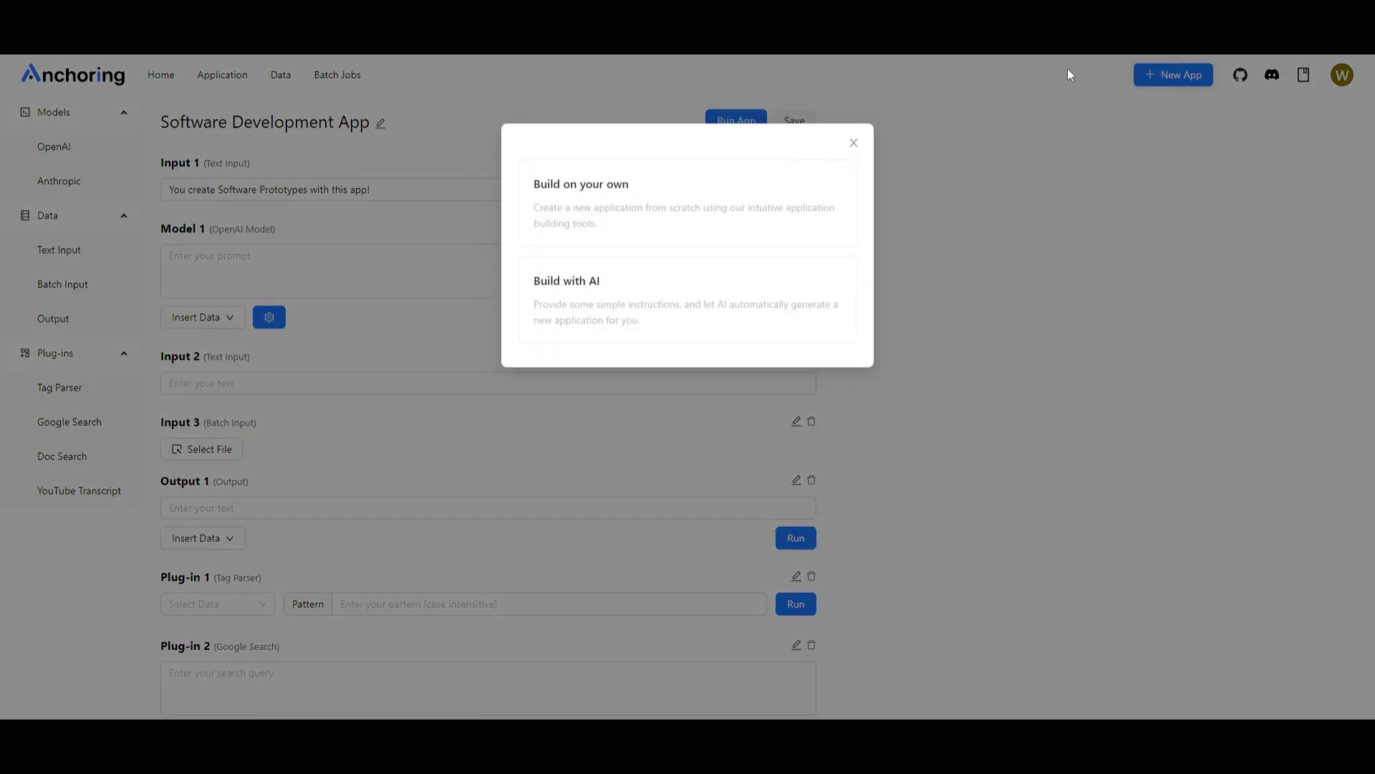
click(666, 310)
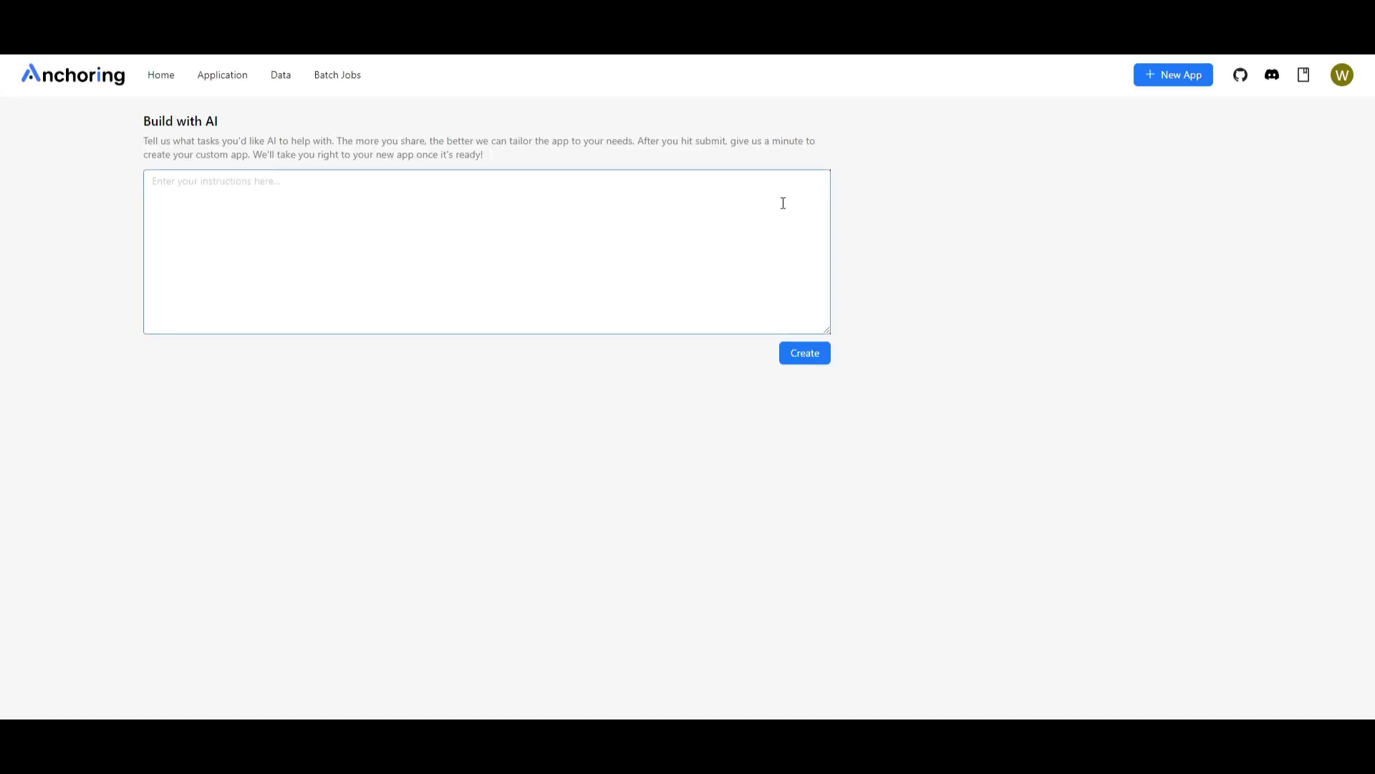
click(181, 177)
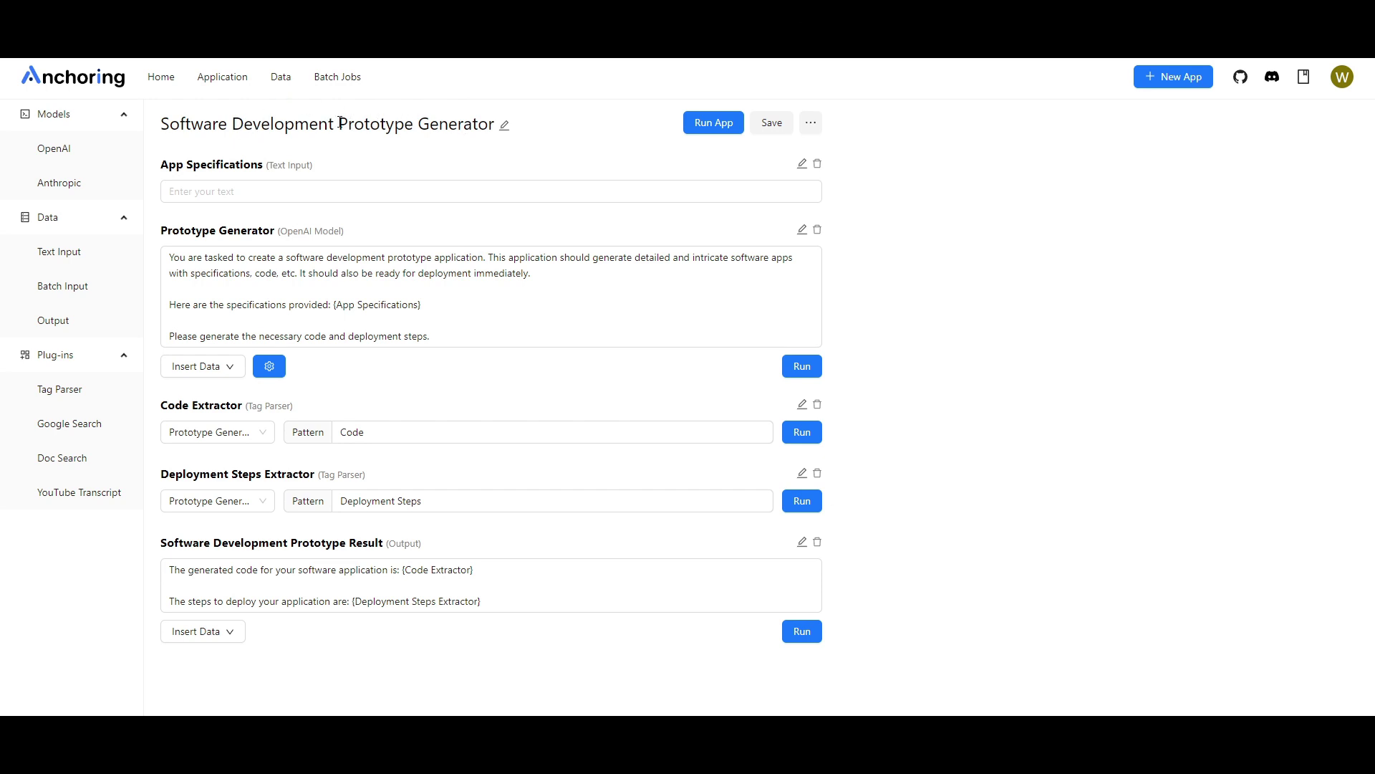
click(177, 195)
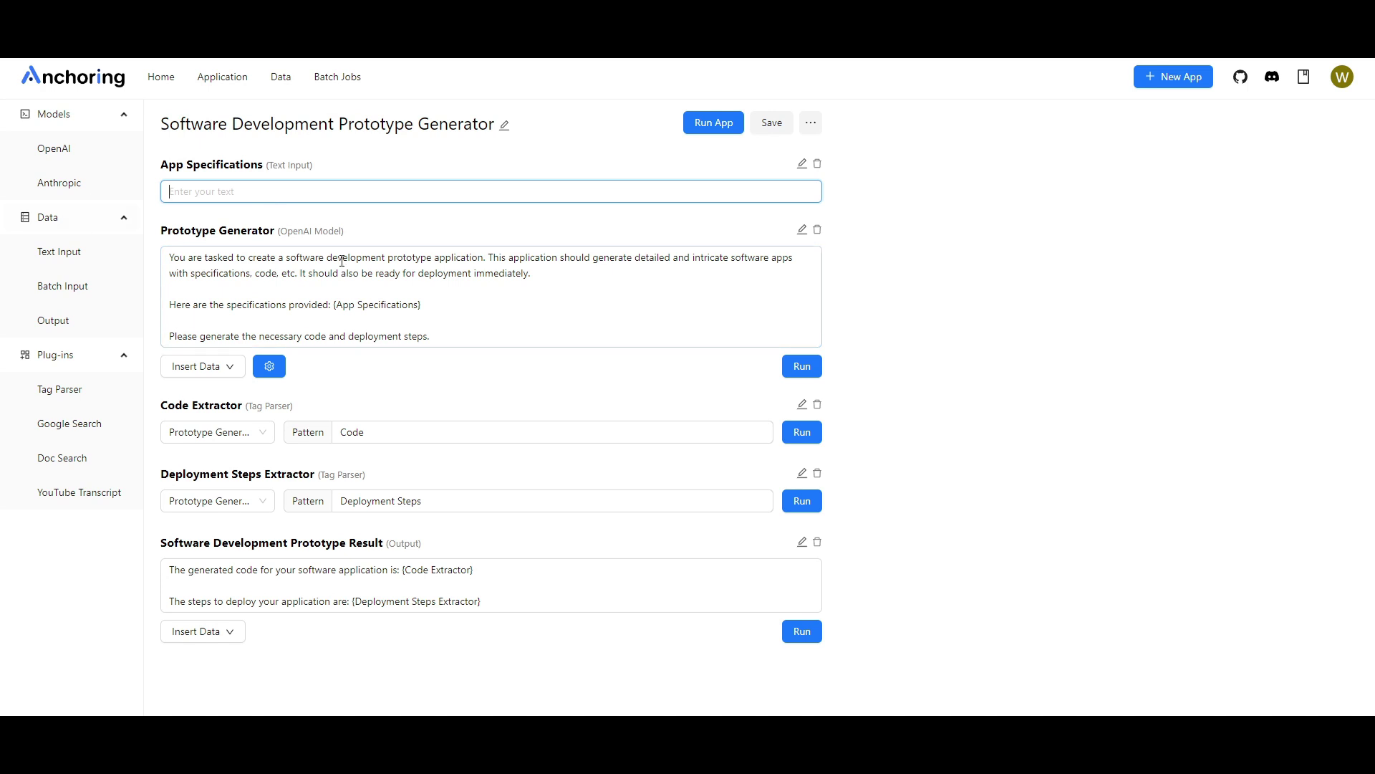
drag(169, 258, 482, 277)
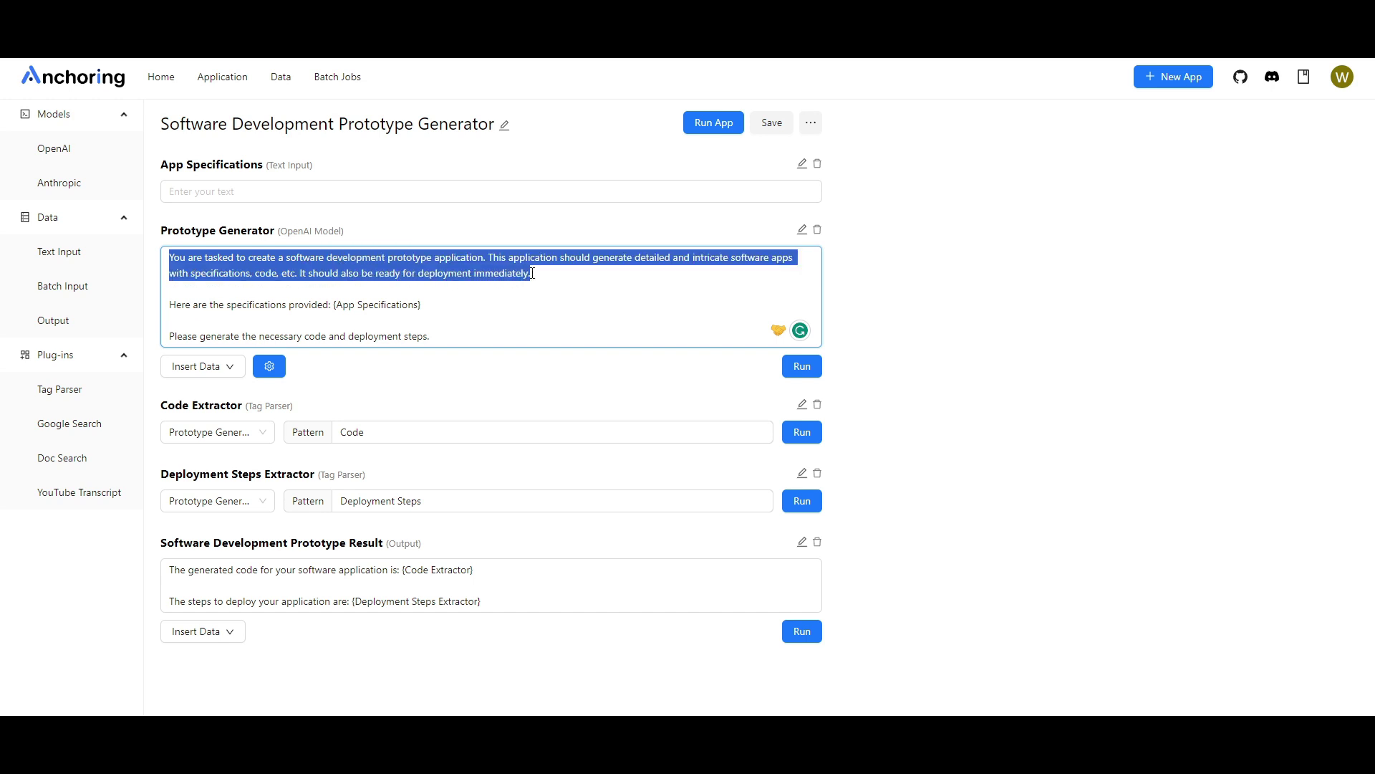
click(532, 272)
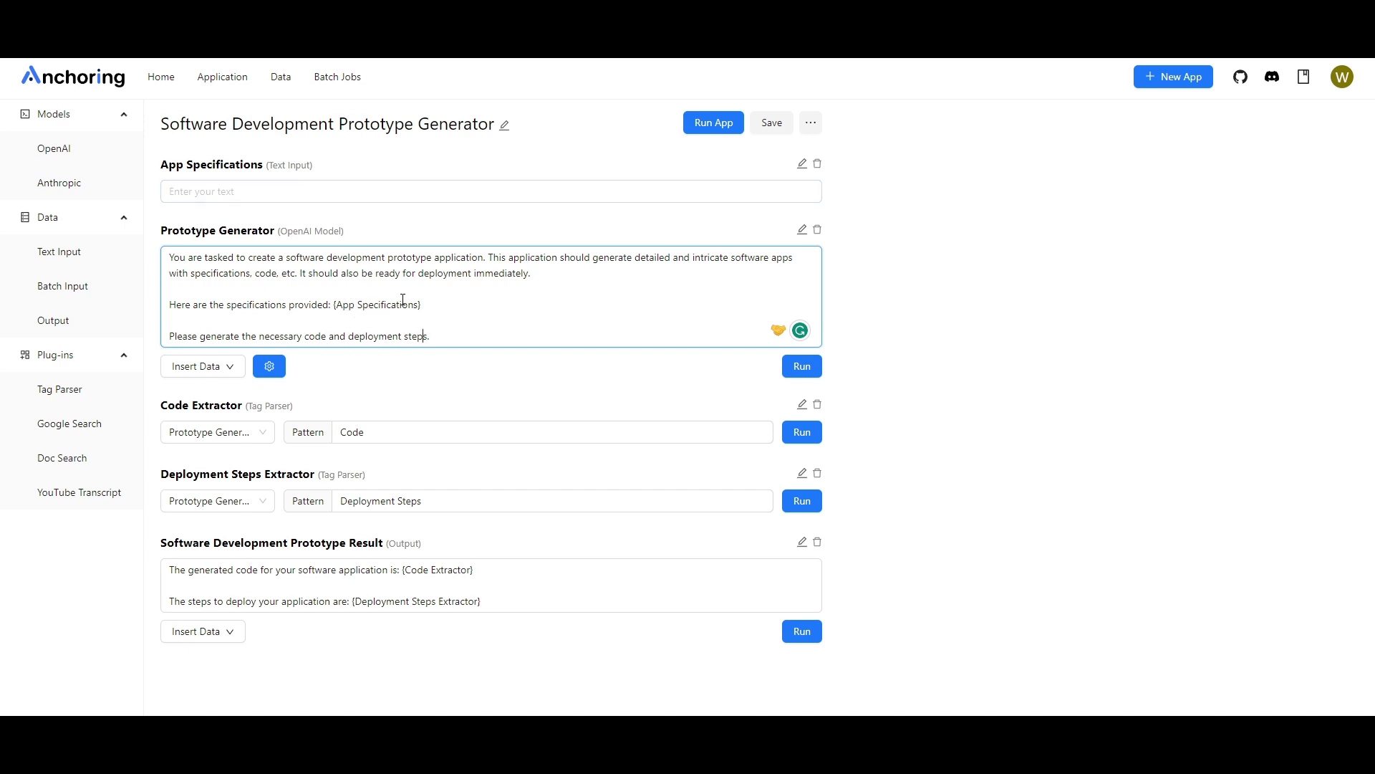
click(194, 184)
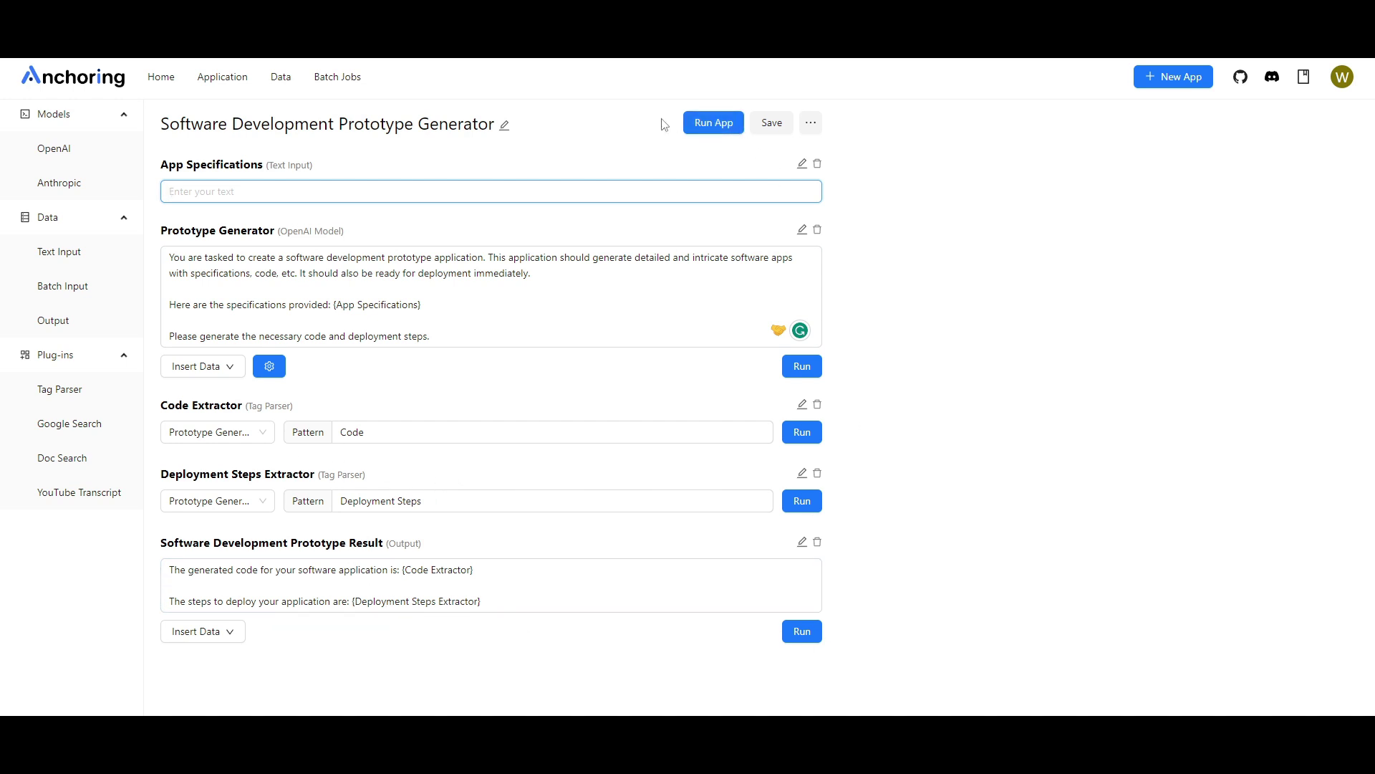
Step: Save the app as a new copy and reopen the newest Software Development Prototype Generator
click(772, 123)
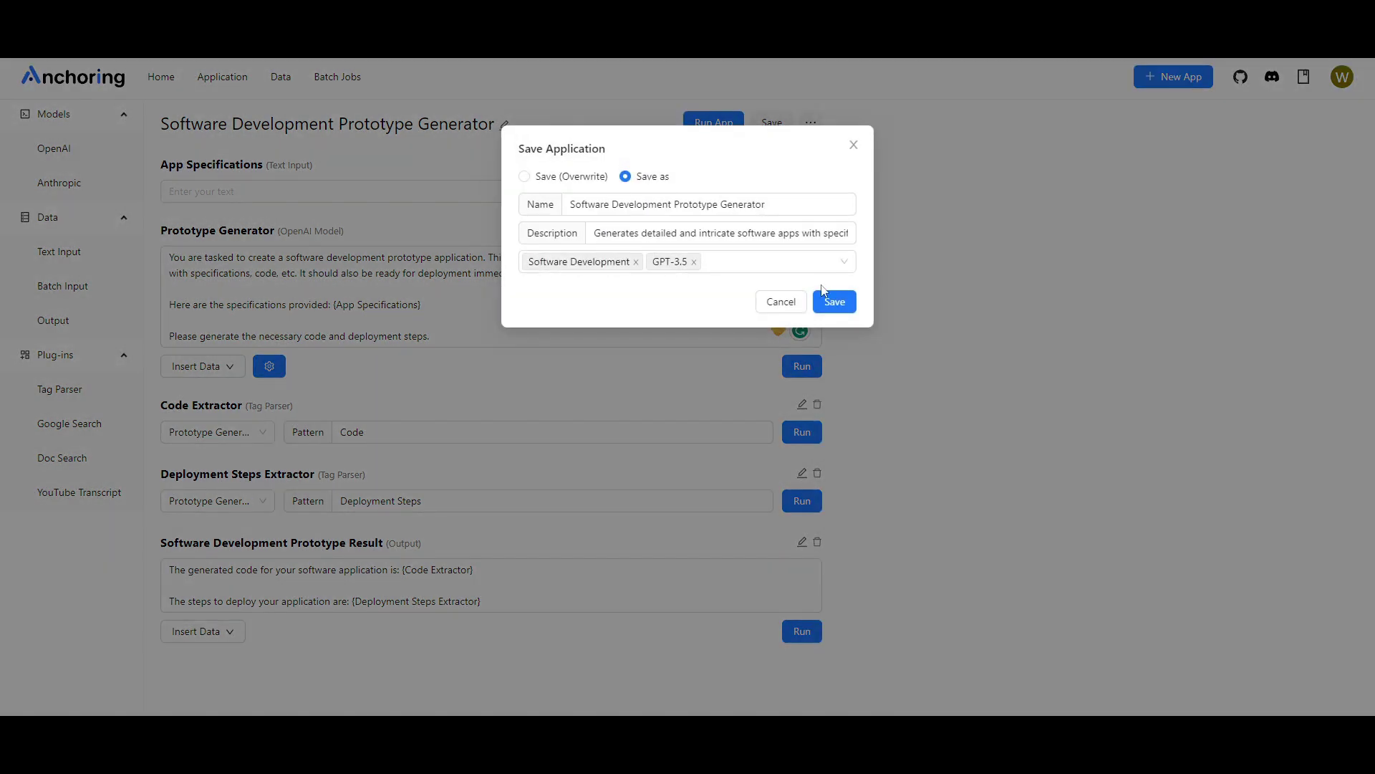
click(850, 308)
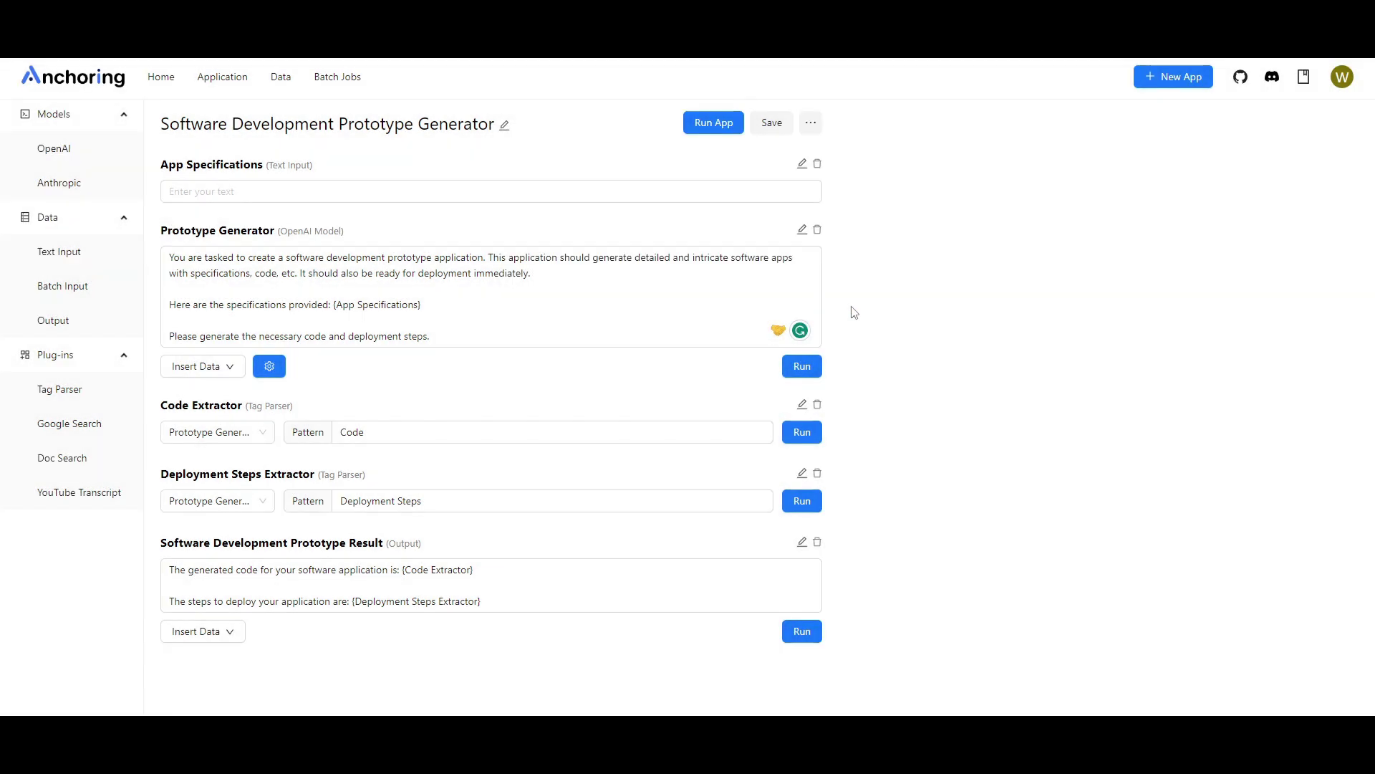
click(232, 87)
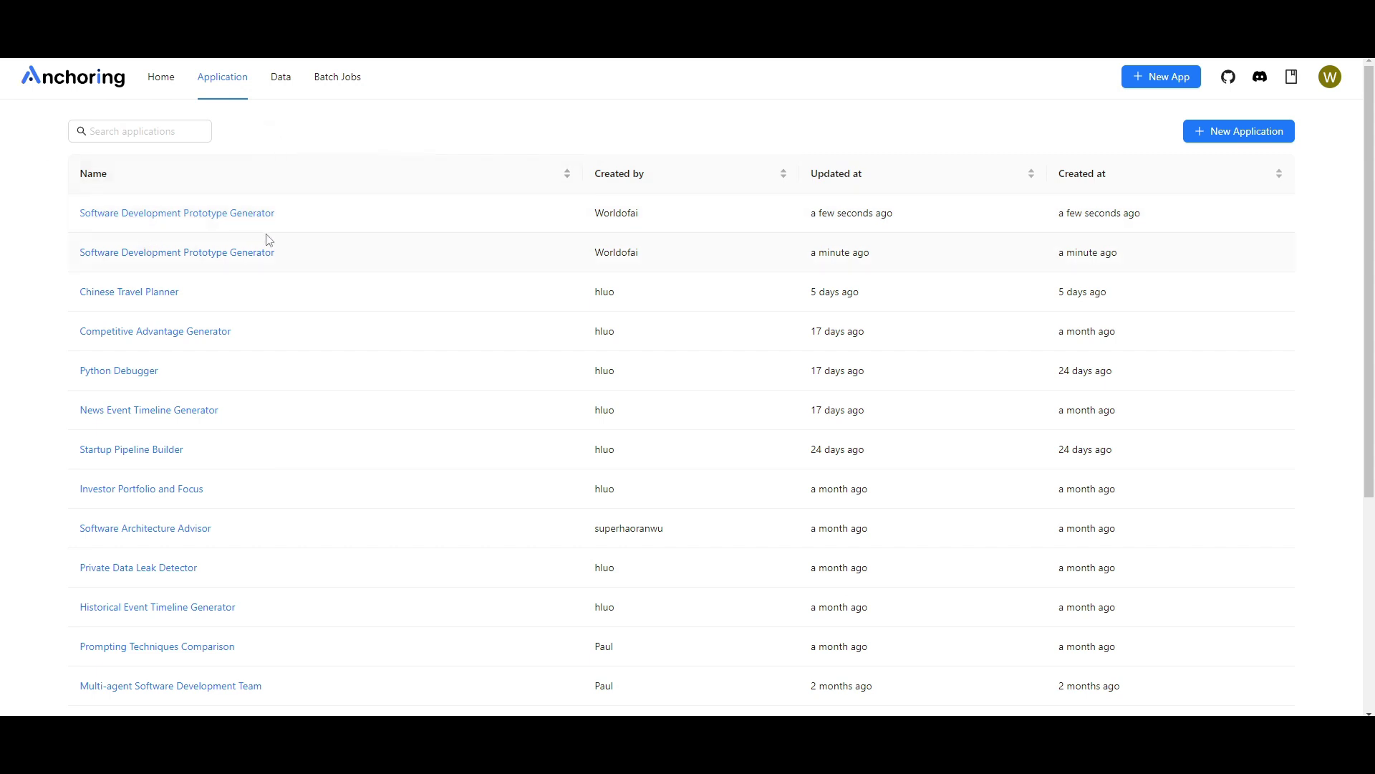
click(114, 217)
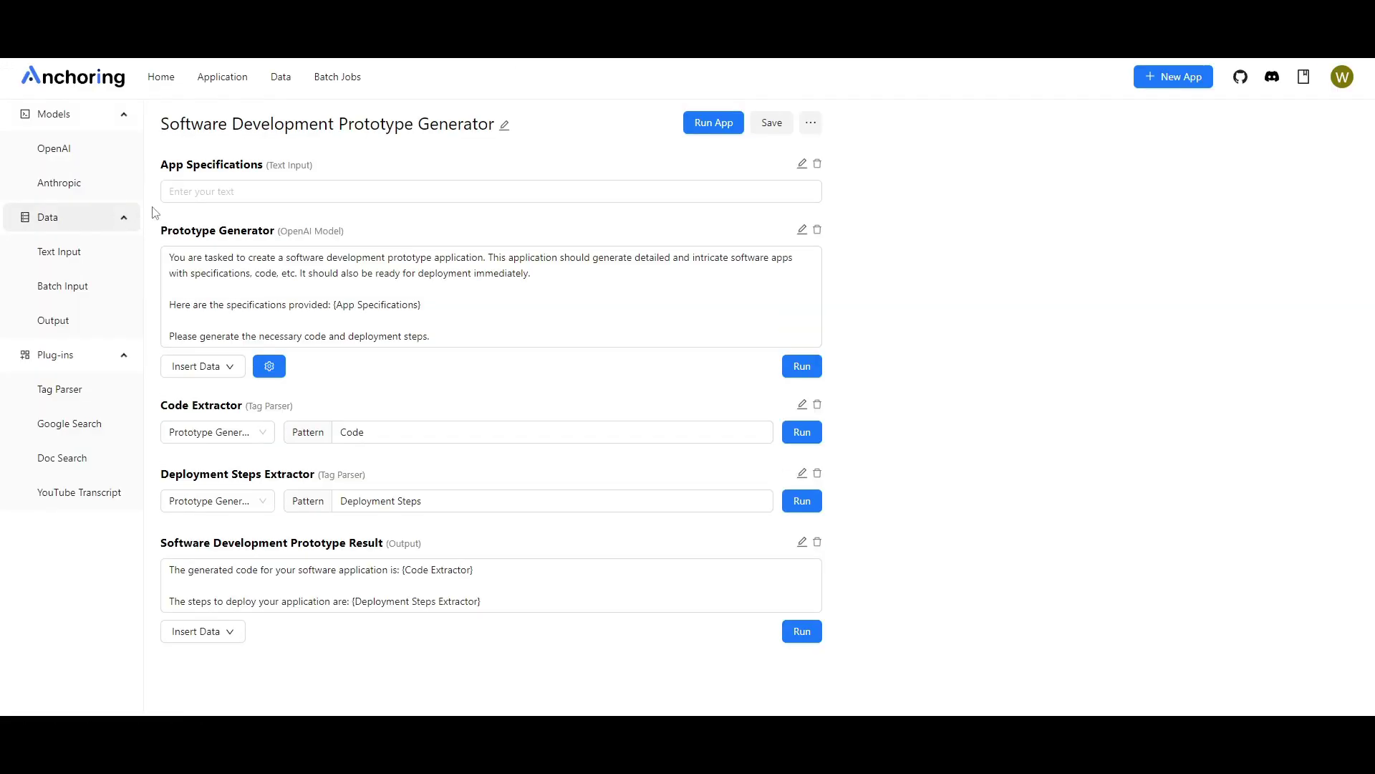
Step: Enter a phone-app specification in App Specifications and run the app
click(214, 188)
text(C)
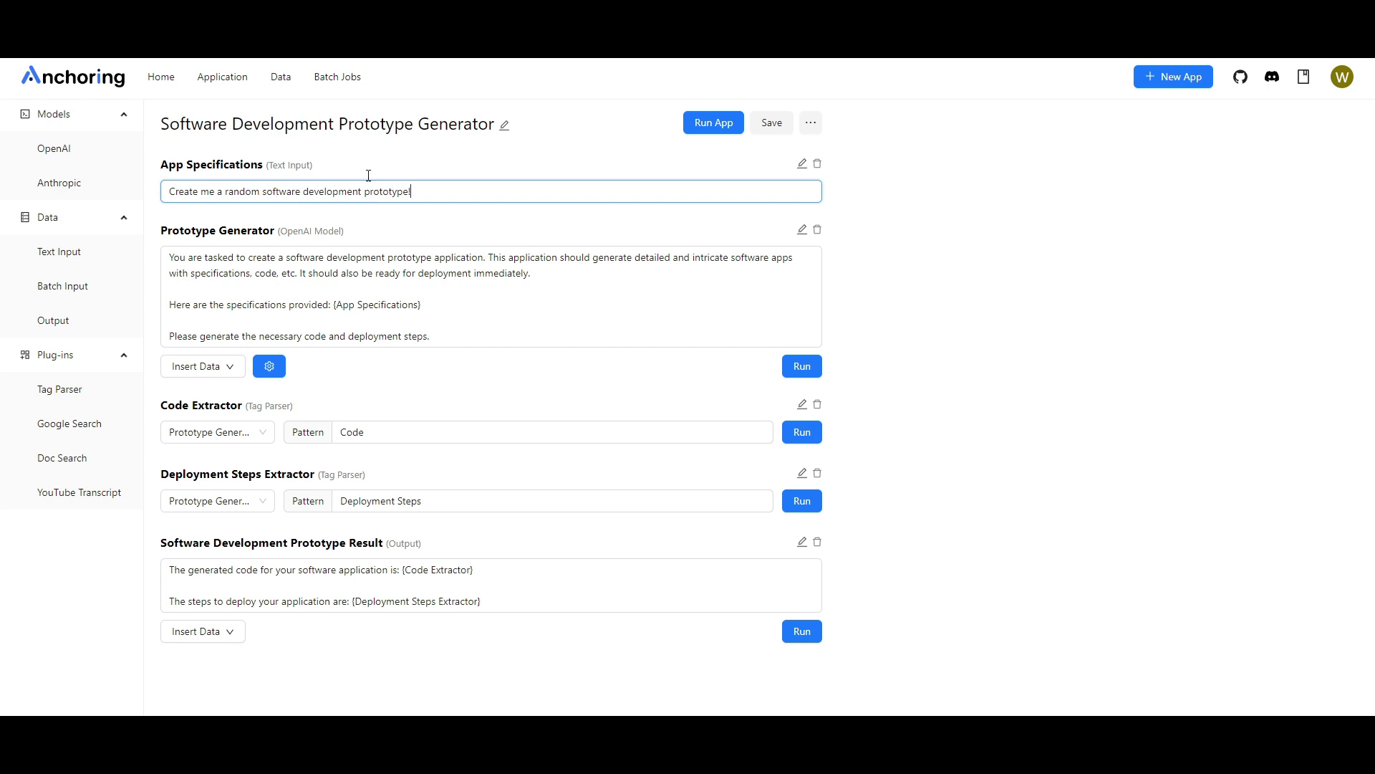
click(729, 129)
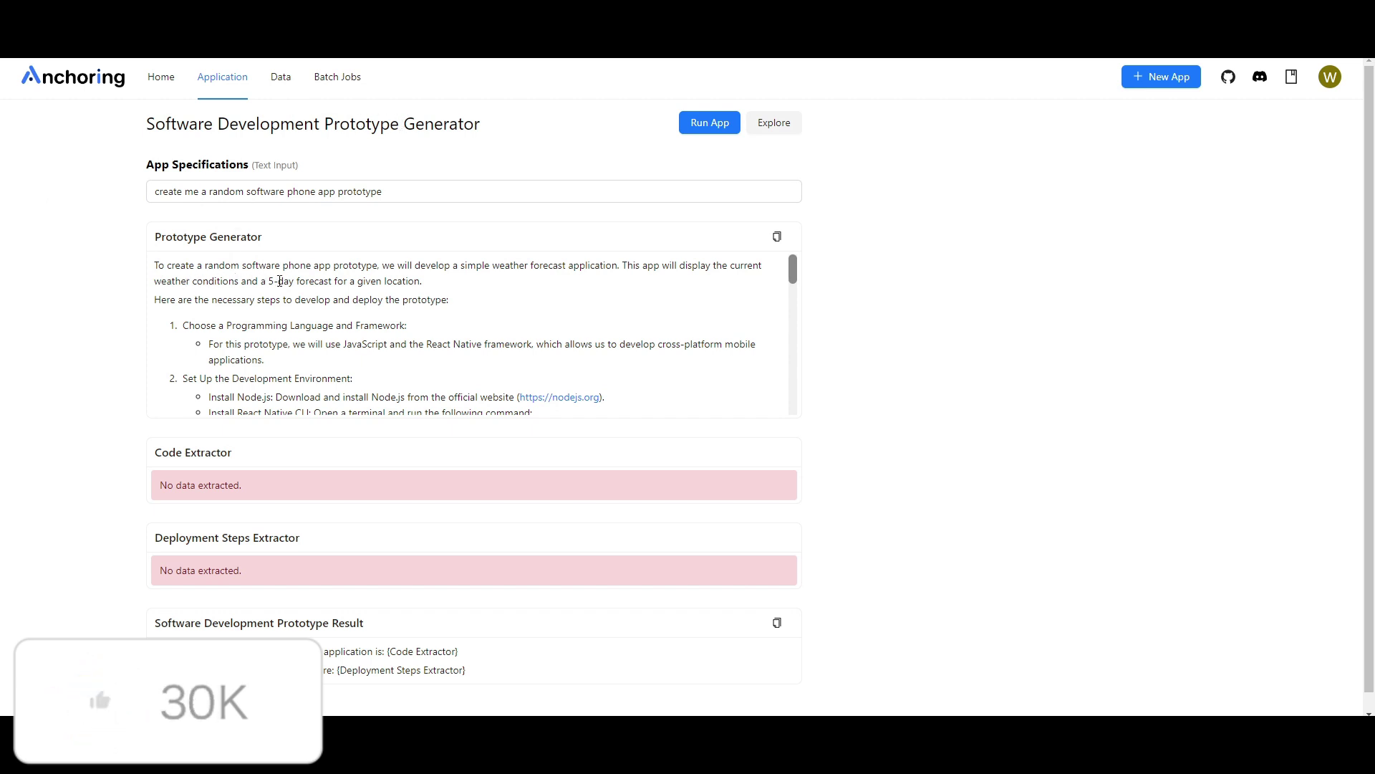
Step: Scroll through the generated weather-app prototype output, then return to Home
scroll(265, 322, down, 6)
scroll(401, 359, down, 1)
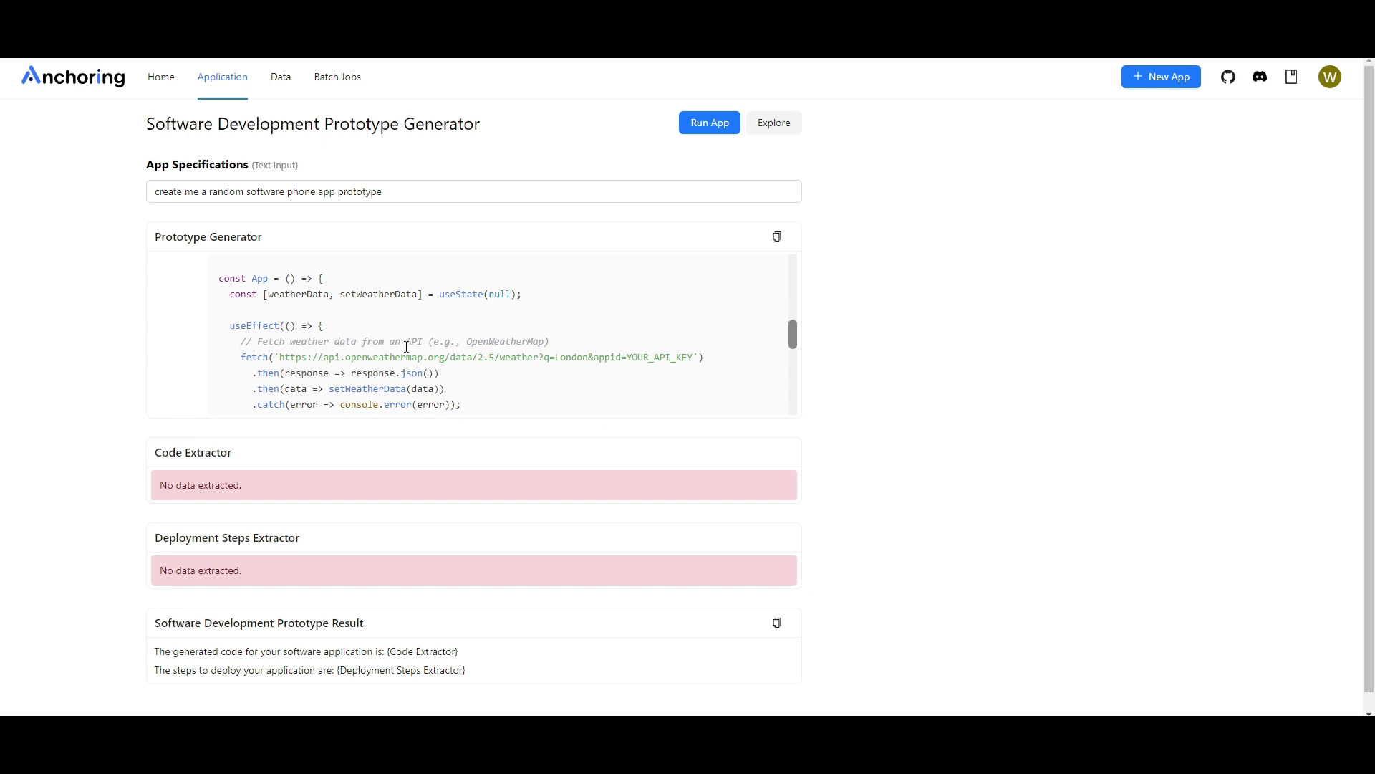
scroll(516, 356, up, 6)
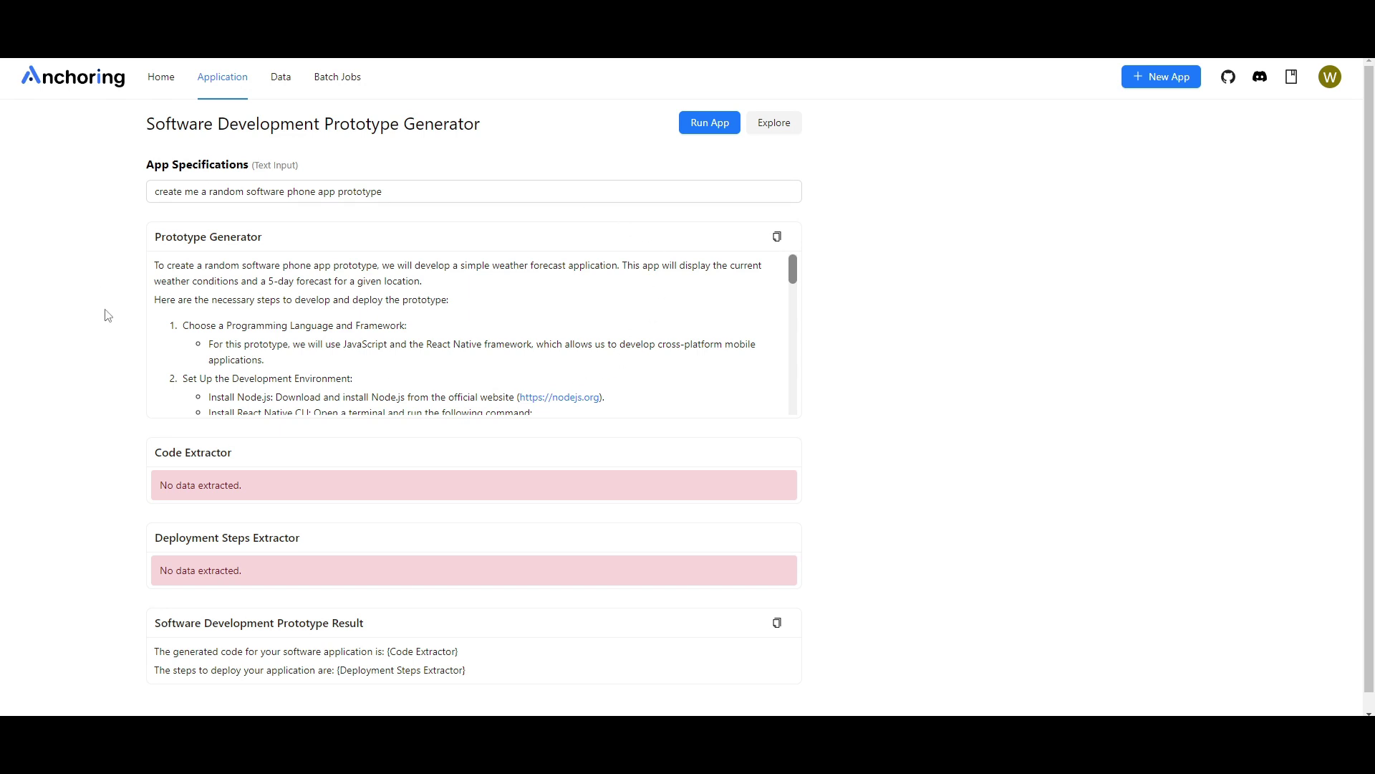
click(153, 93)
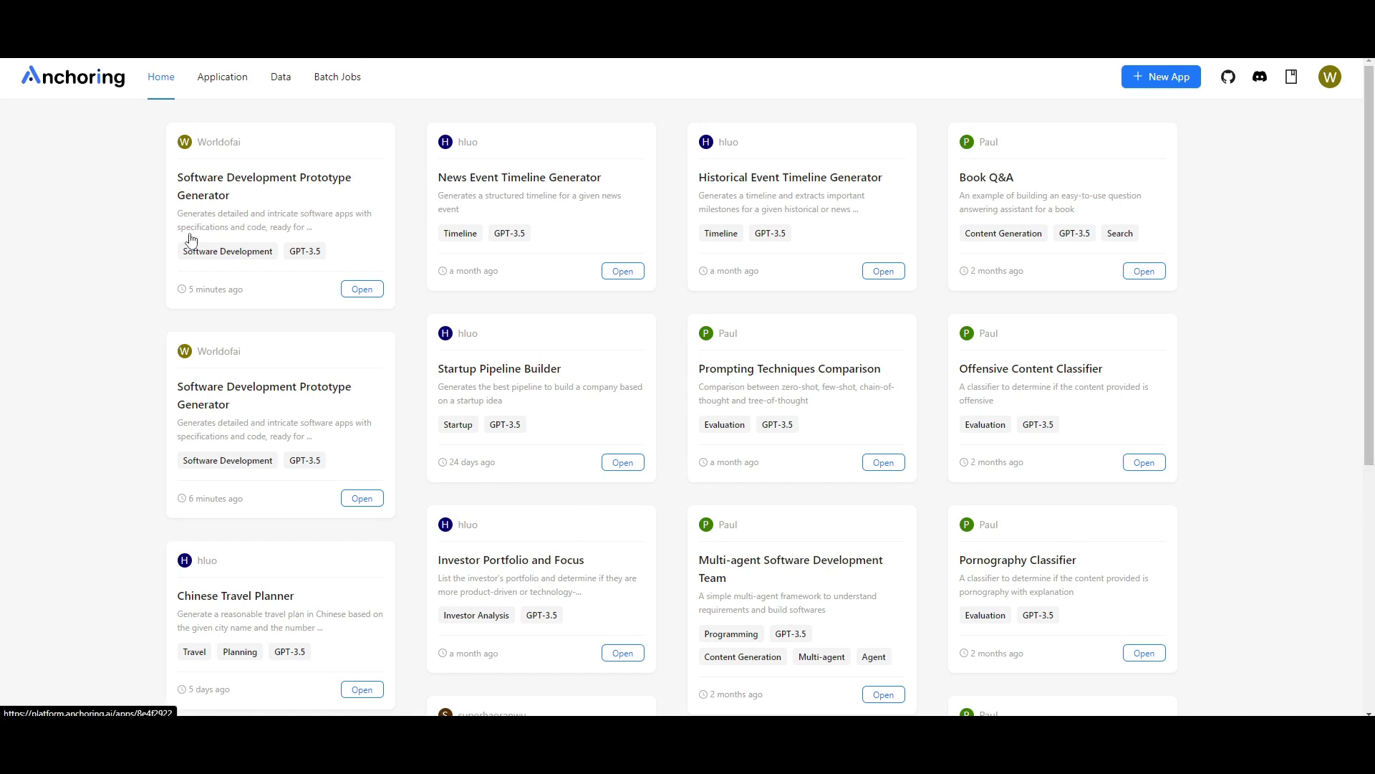
scroll(193, 266, down, 2)
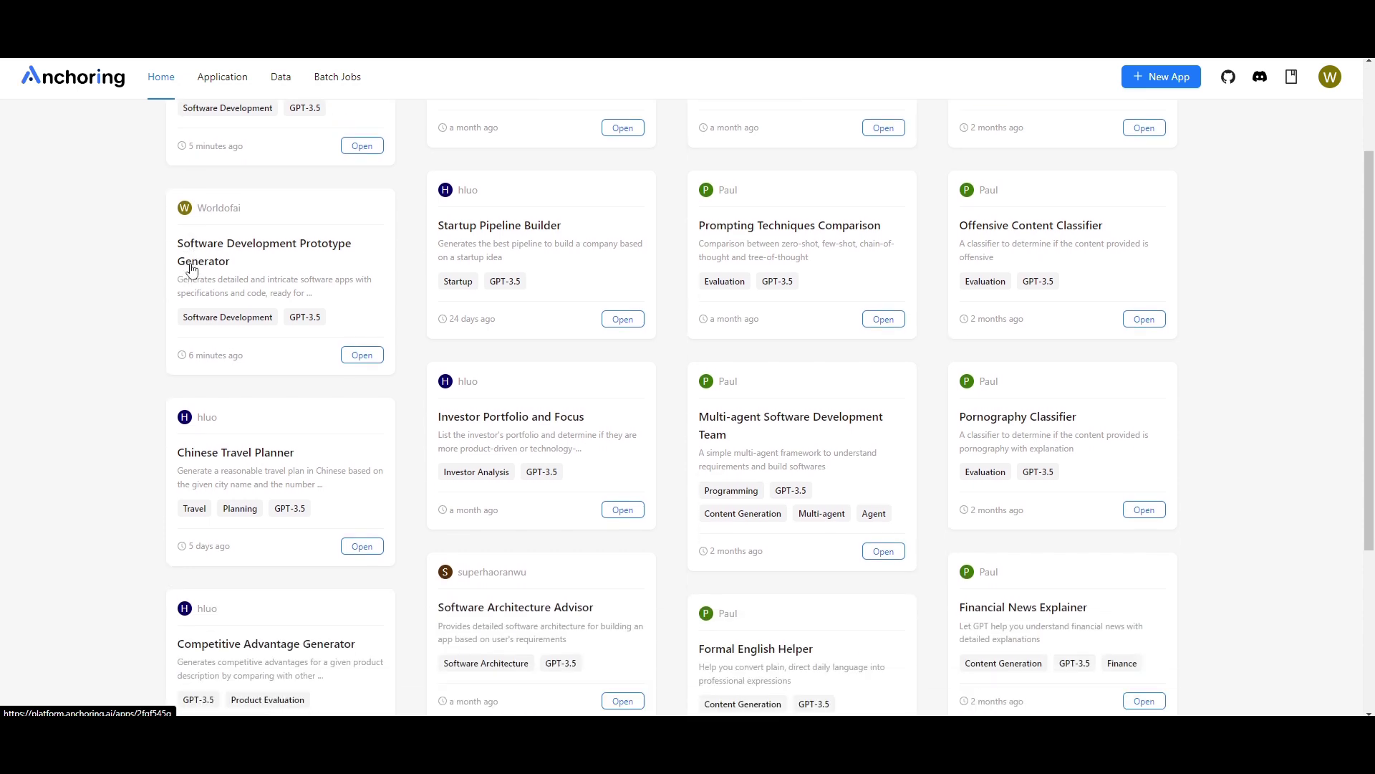
scroll(498, 353, up, 2)
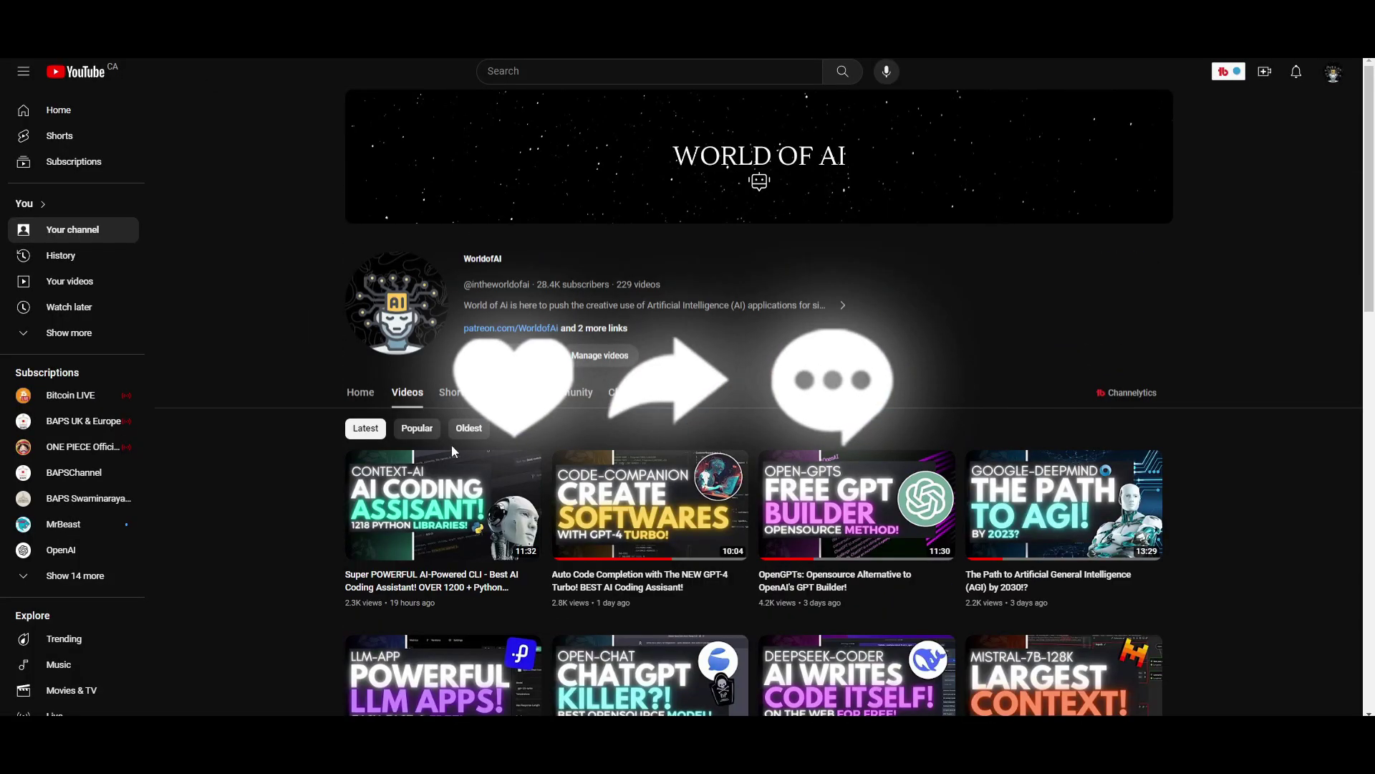
scroll(452, 444, down, 20)
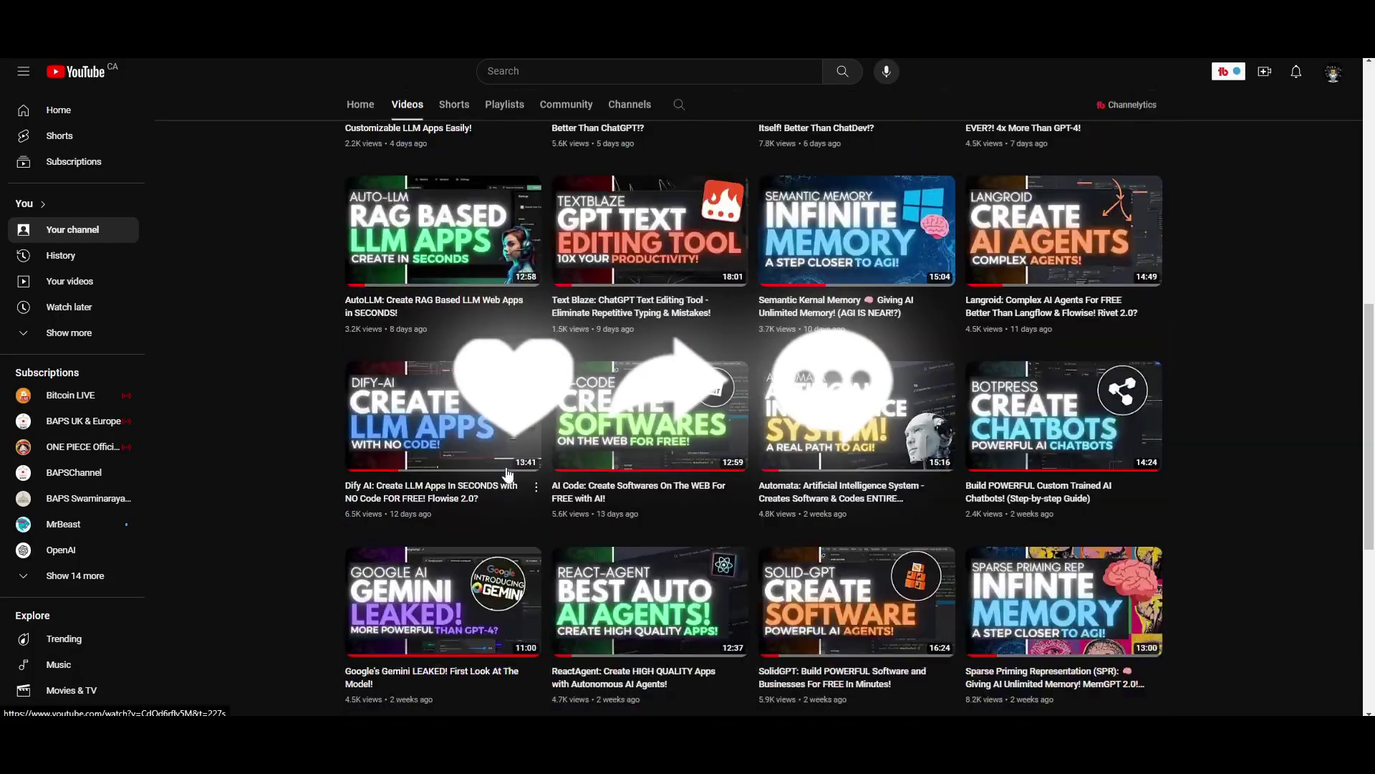
scroll(595, 451, down, 1)
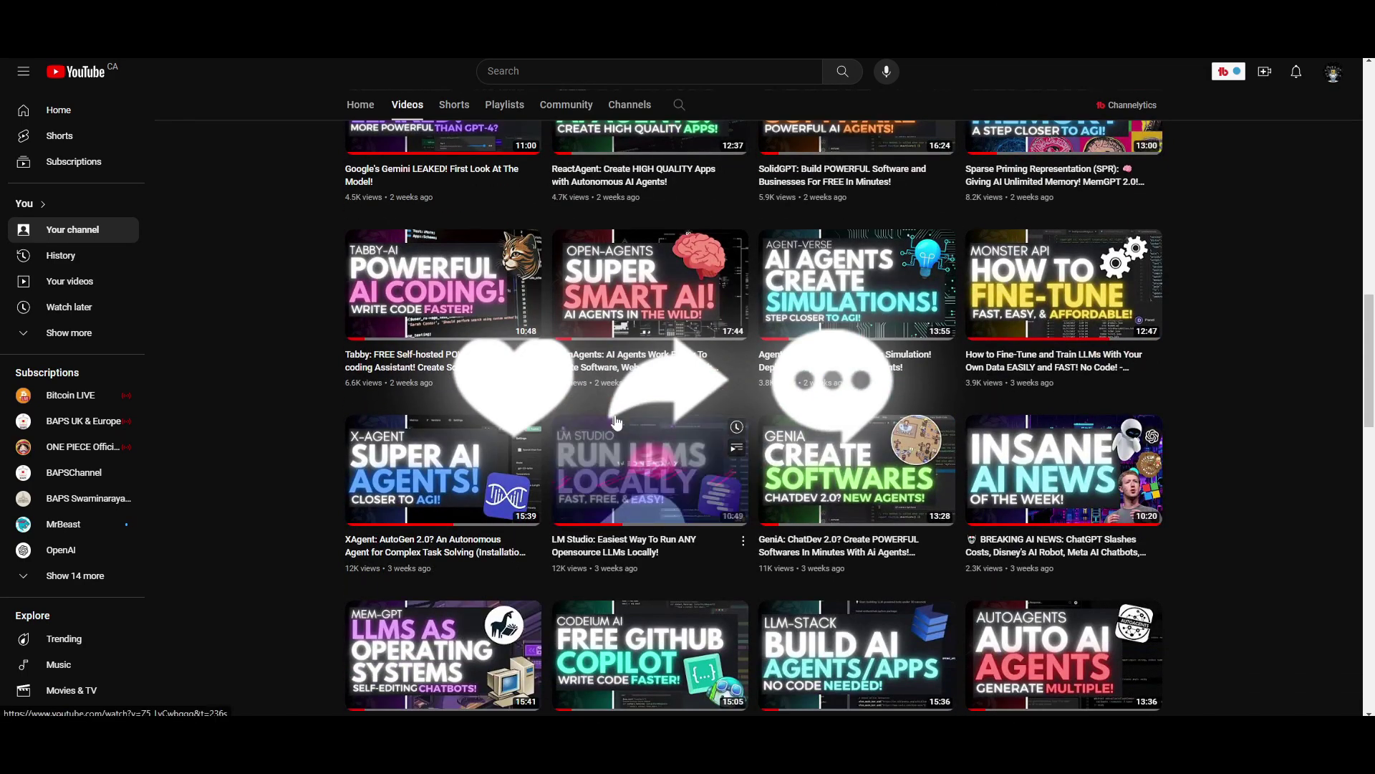
scroll(799, 580, down, 4)
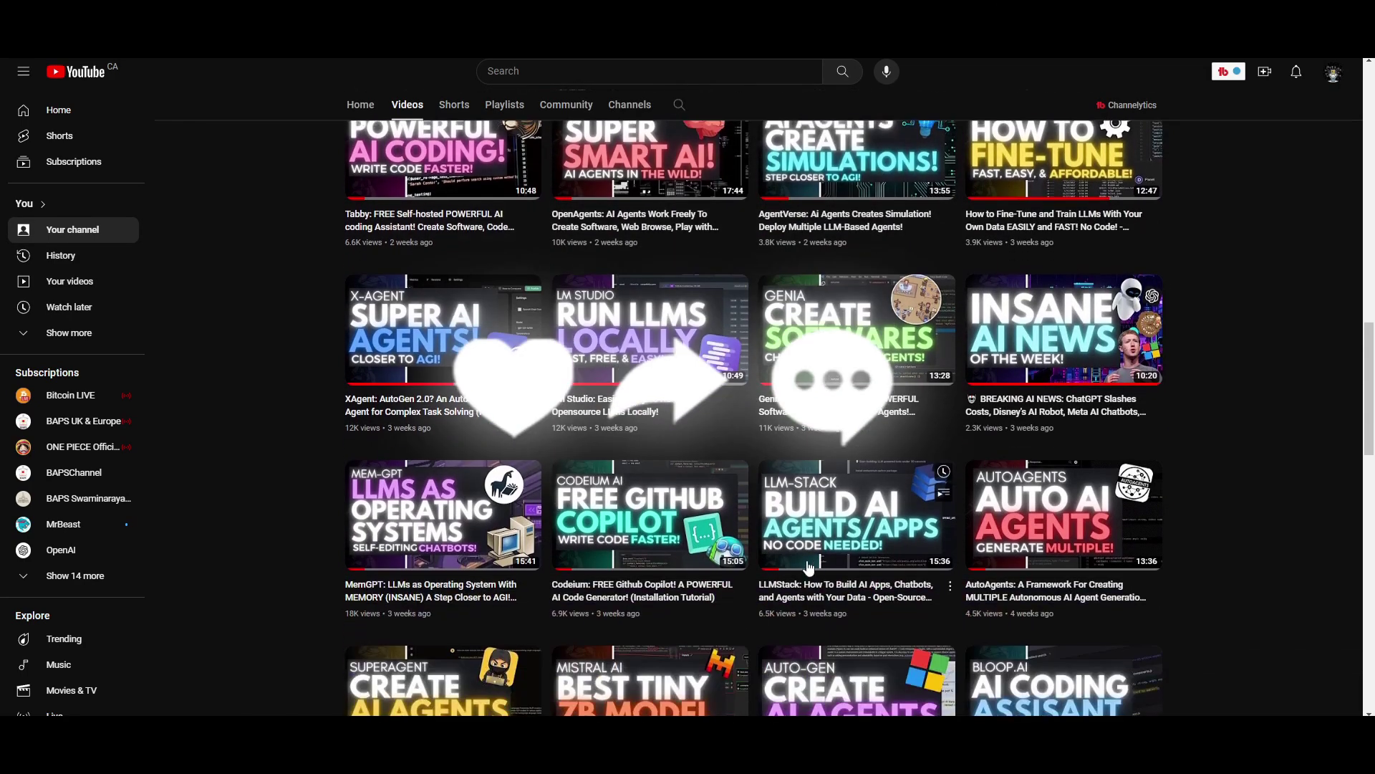